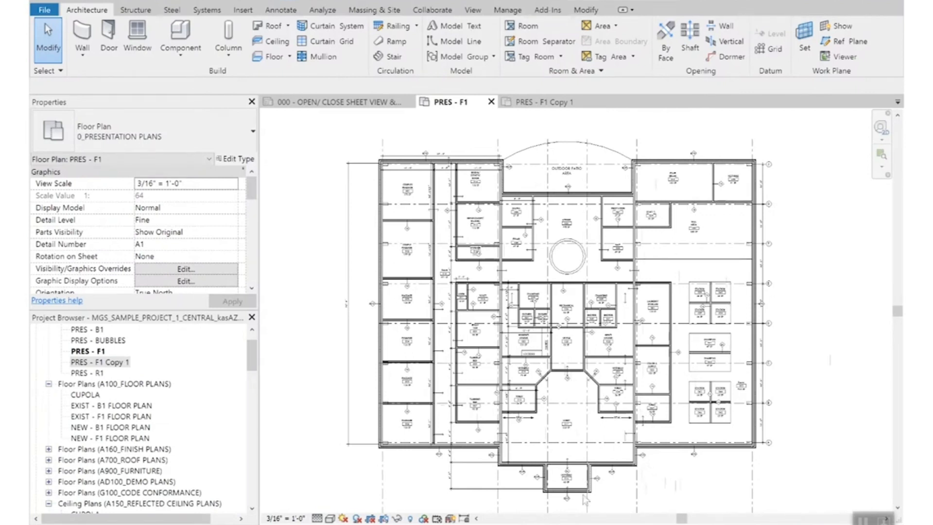
Start placing a door at vestibule 016 and choose the D2 door type
{"action": "scroll", "coordinate": [578, 512], "scroll_direction": "up", "scroll_amount": 2}
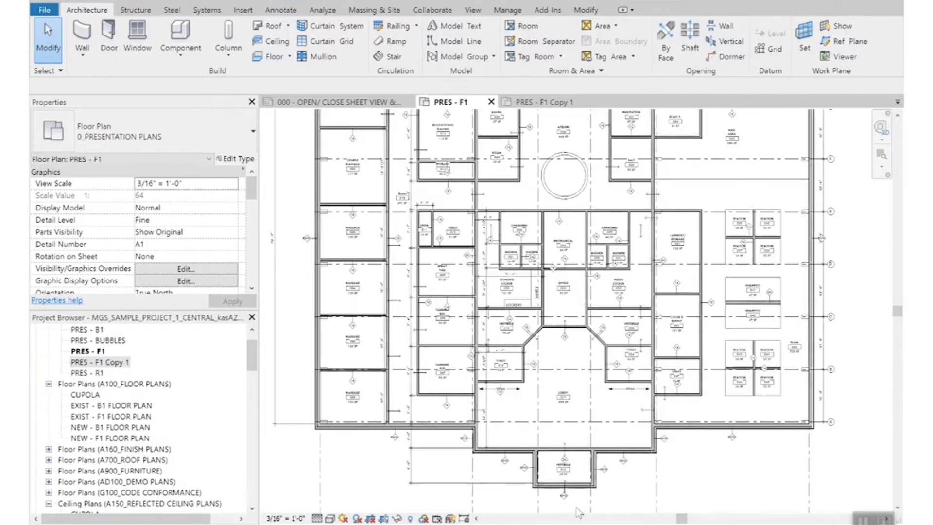
{"action": "scroll", "coordinate": [578, 512], "scroll_direction": "up", "scroll_amount": 2}
{"action": "scroll", "coordinate": [577, 505], "scroll_direction": "up", "scroll_amount": 2}
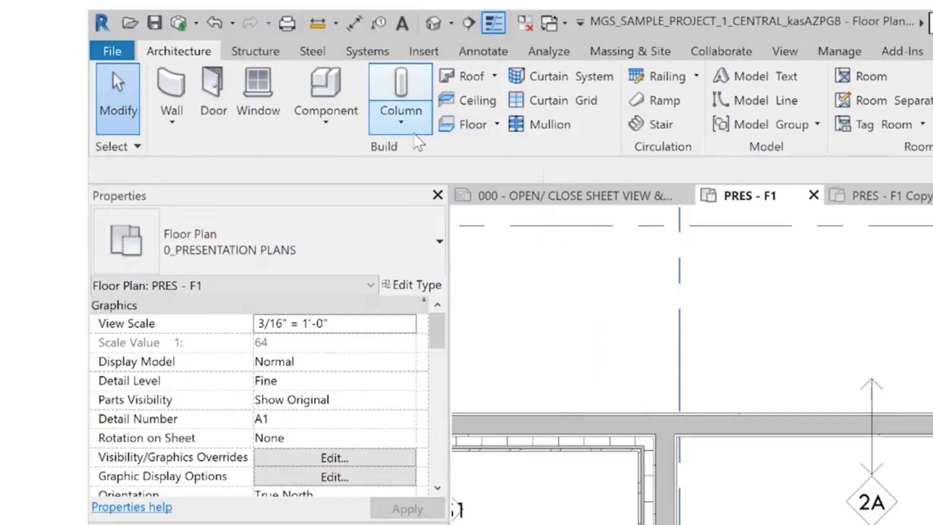
{"action": "left_click", "coordinate": [214, 119]}
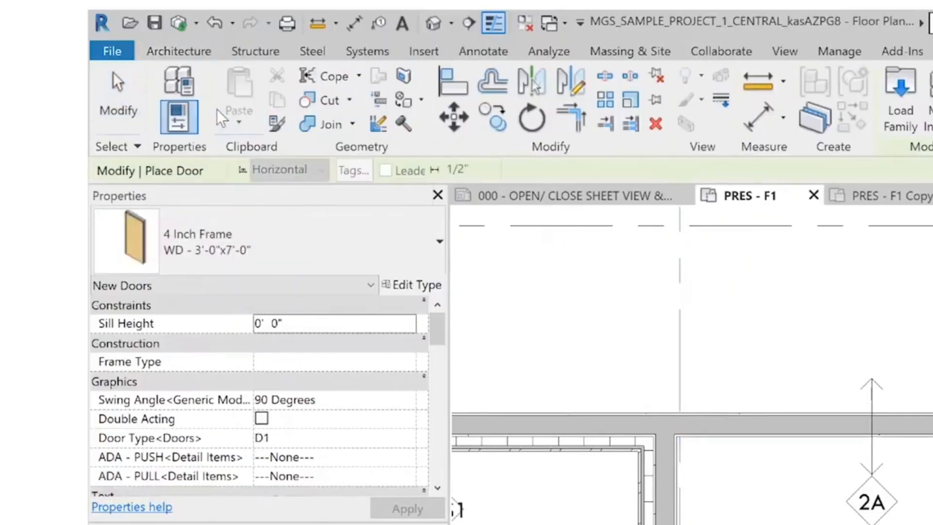
{"action": "left_click", "coordinate": [284, 264]}
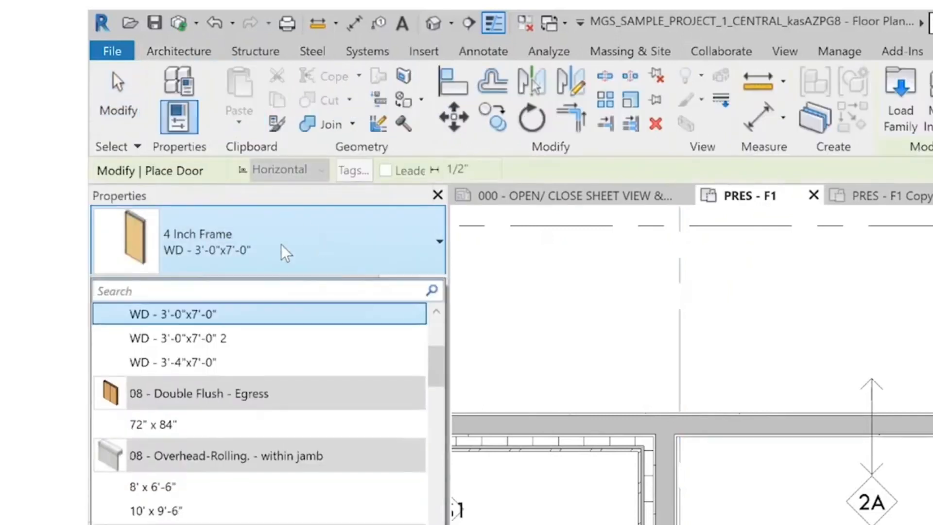
{"action": "left_click_drag", "start_coordinate": [440, 372], "coordinate": [441, 322]}
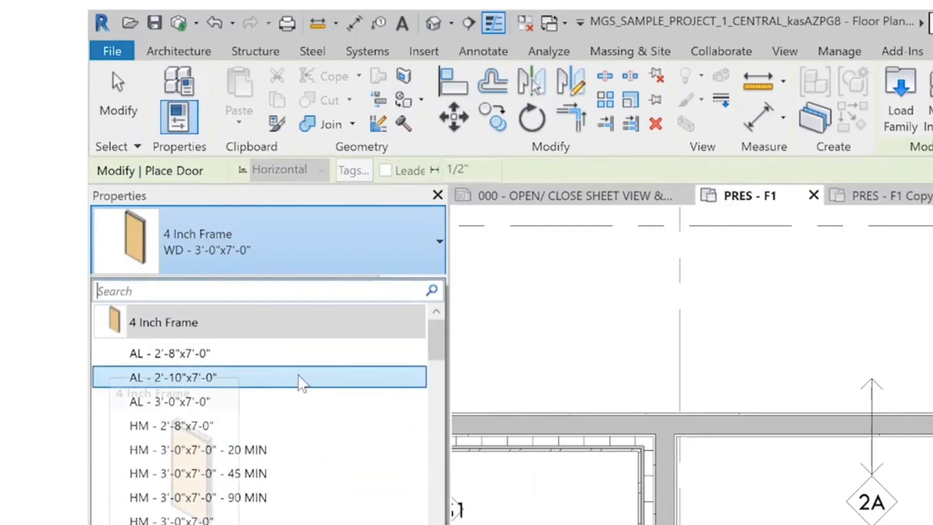
{"action": "scroll", "coordinate": [323, 484], "scroll_direction": "down", "scroll_amount": 10}
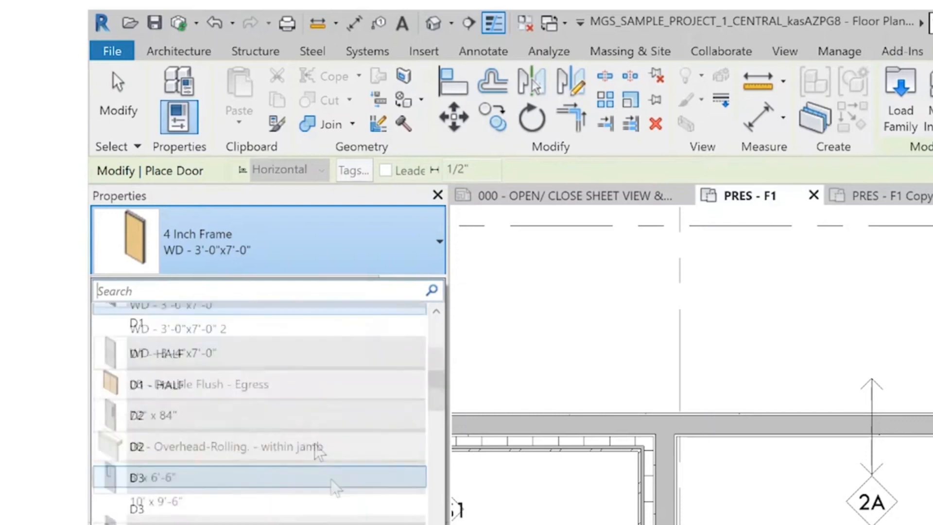
{"action": "scroll", "coordinate": [150, 319], "scroll_direction": "up", "scroll_amount": 2}
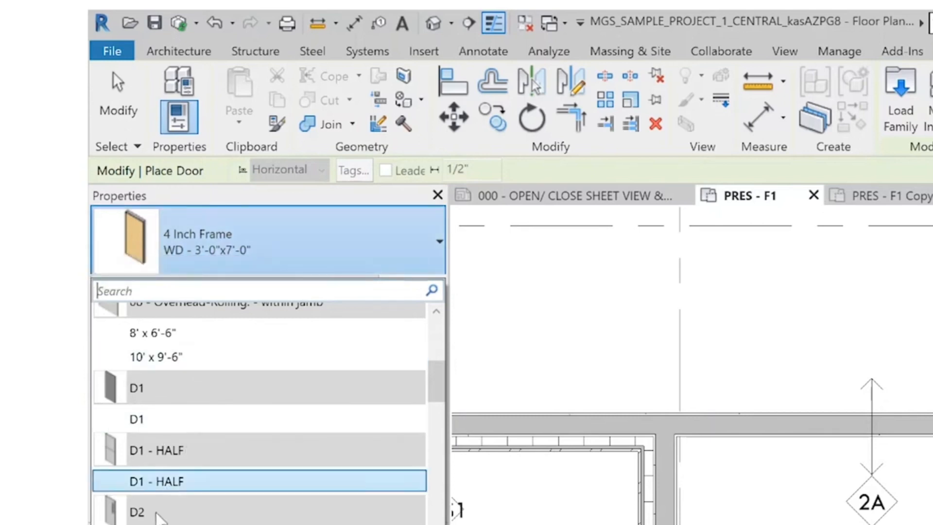
{"action": "left_click", "coordinate": [137, 522]}
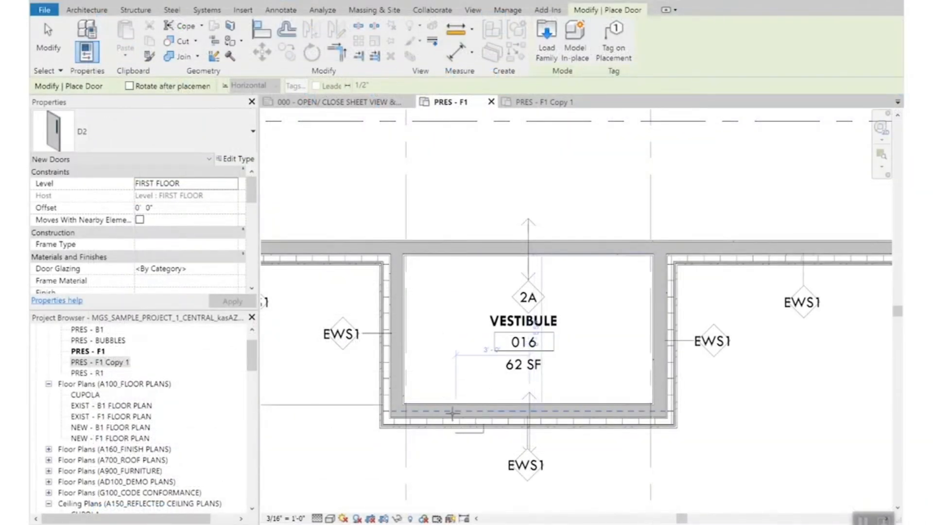
Change the door type to F8 - Single AL - 3'-0"x7'-0" and place it centred in the vestibule's lower exterior wall
{"action": "left_click", "coordinate": [164, 138]}
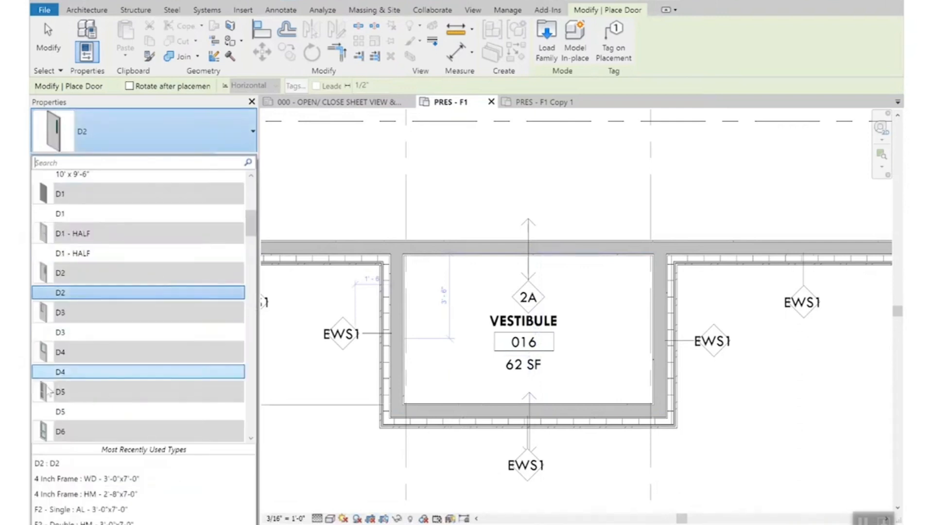
{"action": "scroll", "coordinate": [129, 341], "scroll_direction": "down", "scroll_amount": 5}
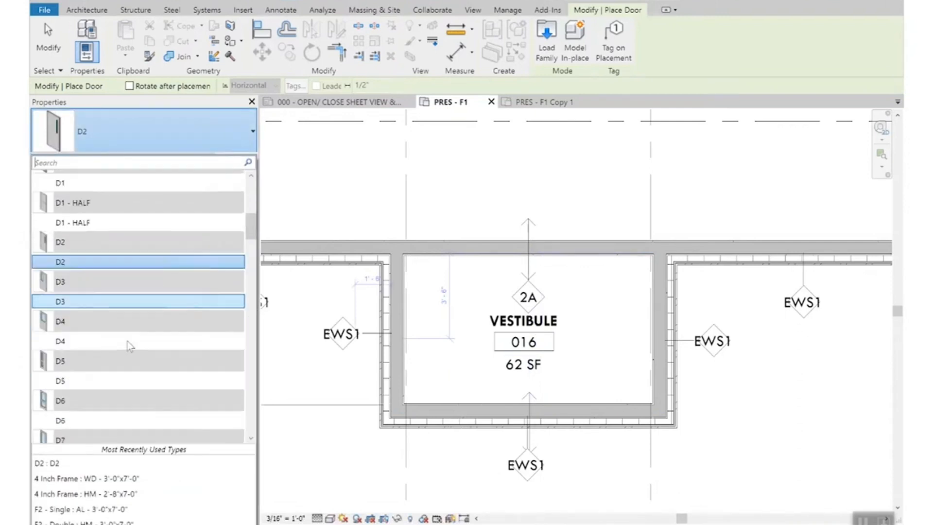
{"action": "scroll", "coordinate": [150, 339], "scroll_direction": "down", "scroll_amount": 10}
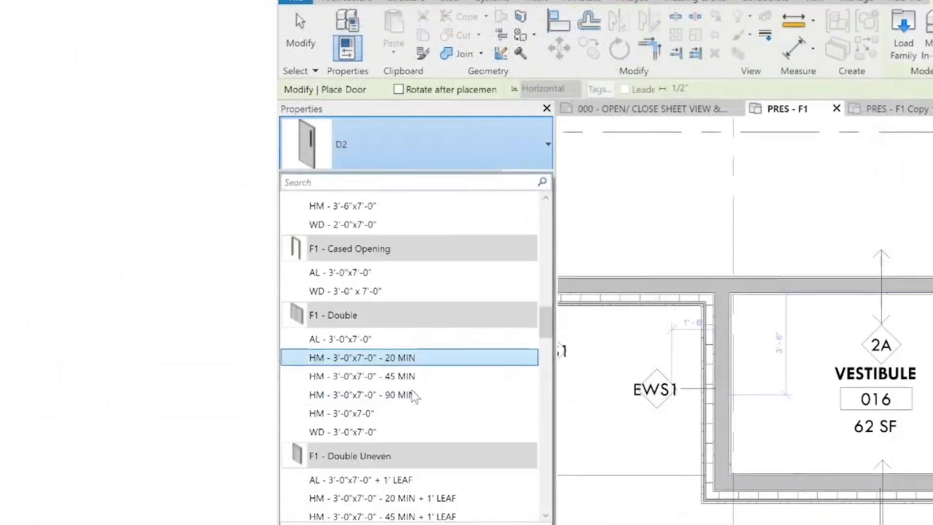
{"action": "scroll", "coordinate": [414, 395], "scroll_direction": "down", "scroll_amount": 2}
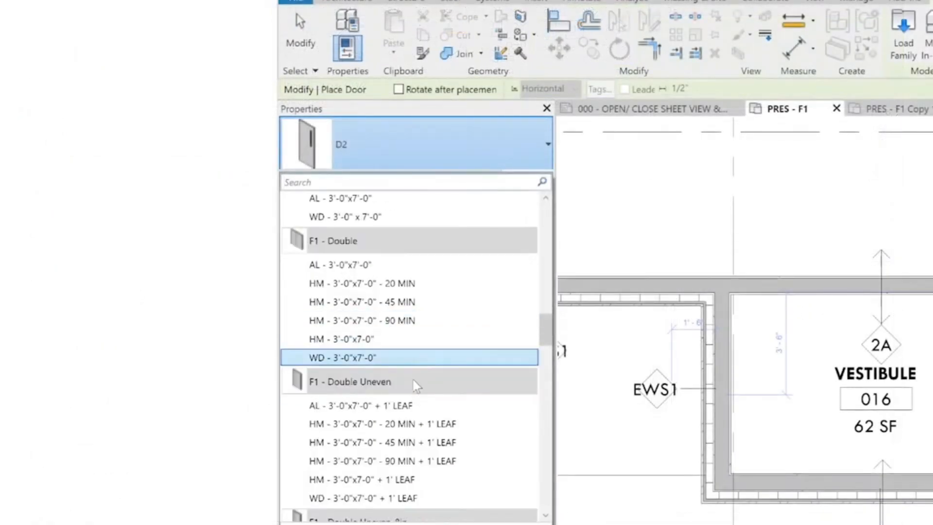
{"action": "scroll", "coordinate": [408, 383], "scroll_direction": "up", "scroll_amount": 3}
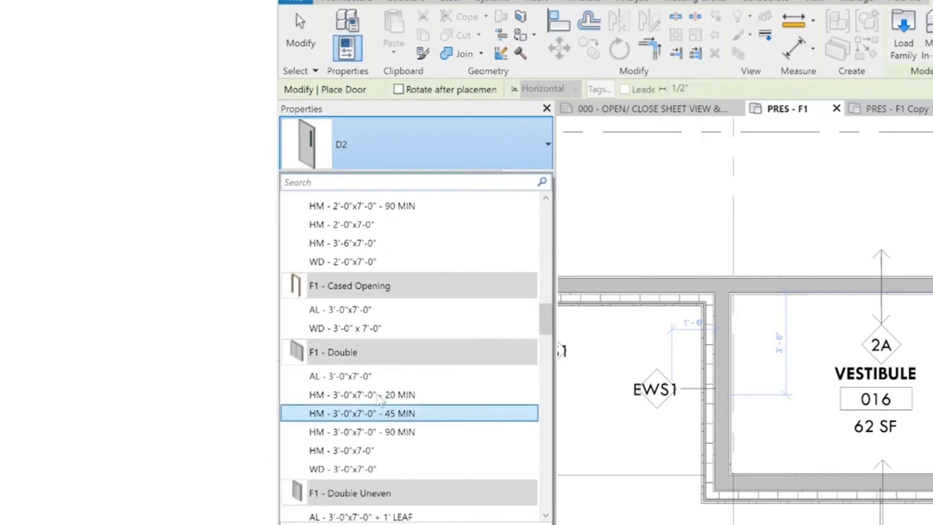
{"action": "scroll", "coordinate": [437, 418], "scroll_direction": "down", "scroll_amount": 5}
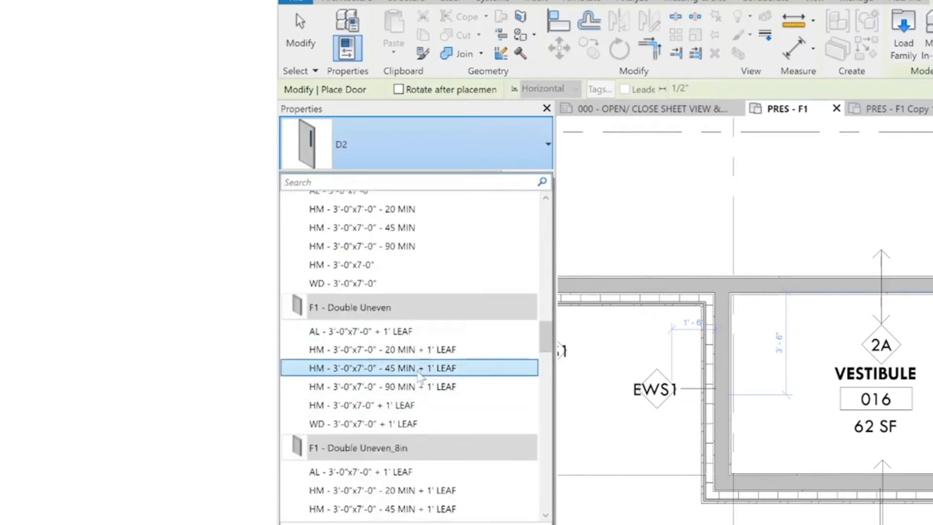
{"action": "scroll", "coordinate": [423, 389], "scroll_direction": "down", "scroll_amount": 8}
{"action": "scroll", "coordinate": [420, 394], "scroll_direction": "down", "scroll_amount": 1}
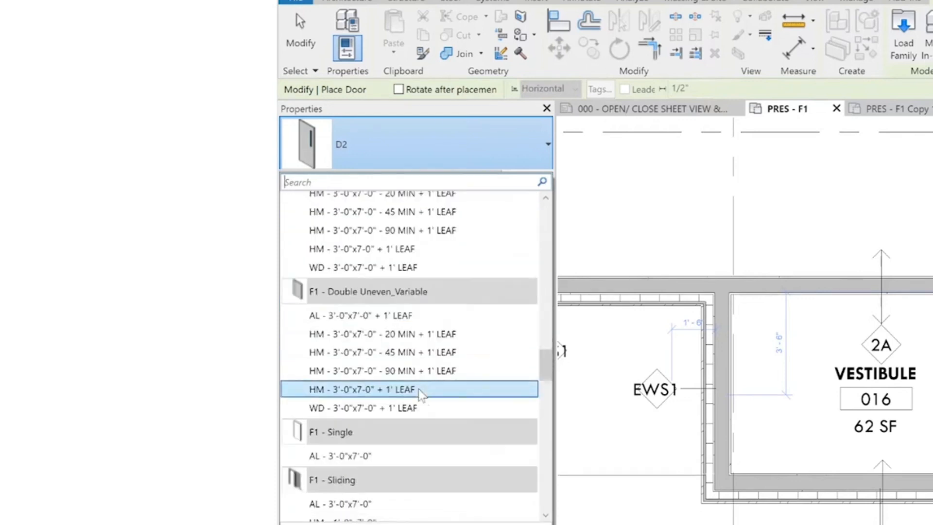
{"action": "scroll", "coordinate": [351, 377], "scroll_direction": "down", "scroll_amount": 1}
{"action": "scroll", "coordinate": [351, 377], "scroll_direction": "down", "scroll_amount": 3}
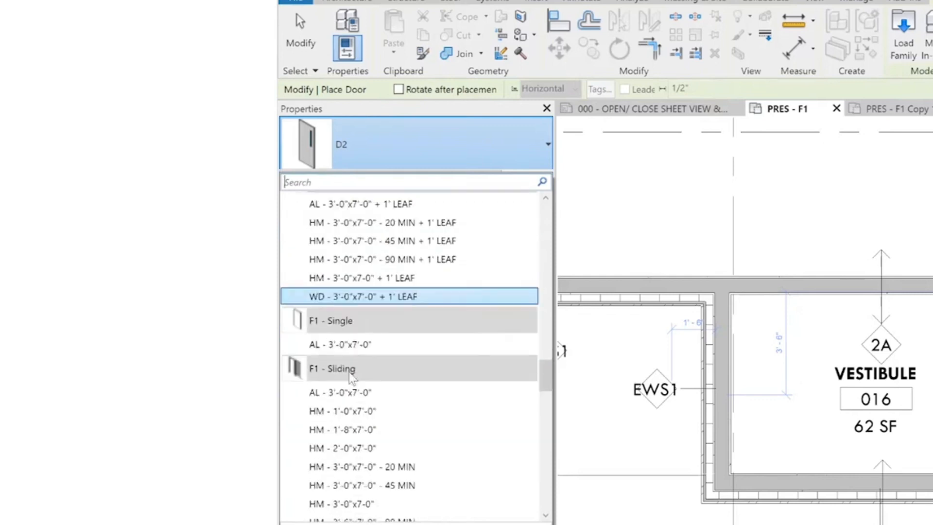
{"action": "scroll", "coordinate": [358, 406], "scroll_direction": "down", "scroll_amount": 3}
{"action": "scroll", "coordinate": [358, 406], "scroll_direction": "down", "scroll_amount": 8}
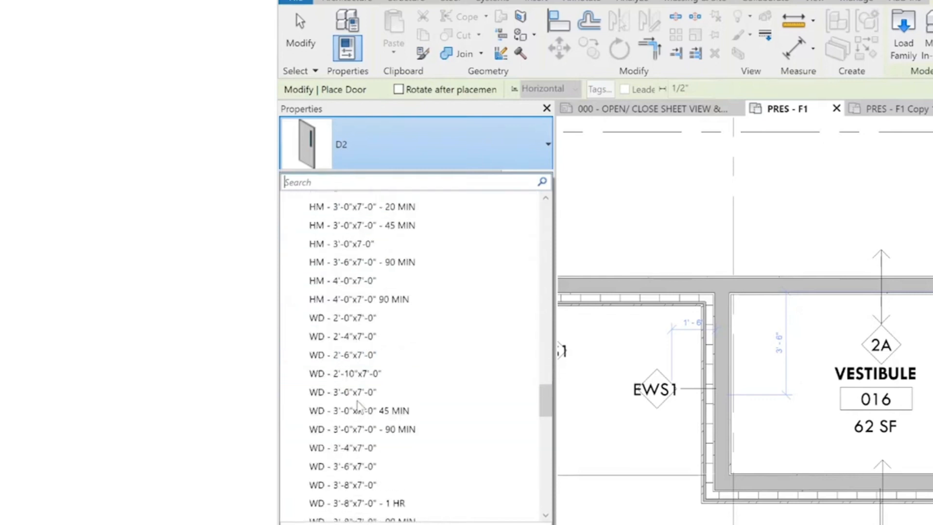
{"action": "scroll", "coordinate": [380, 366], "scroll_direction": "down", "scroll_amount": 8}
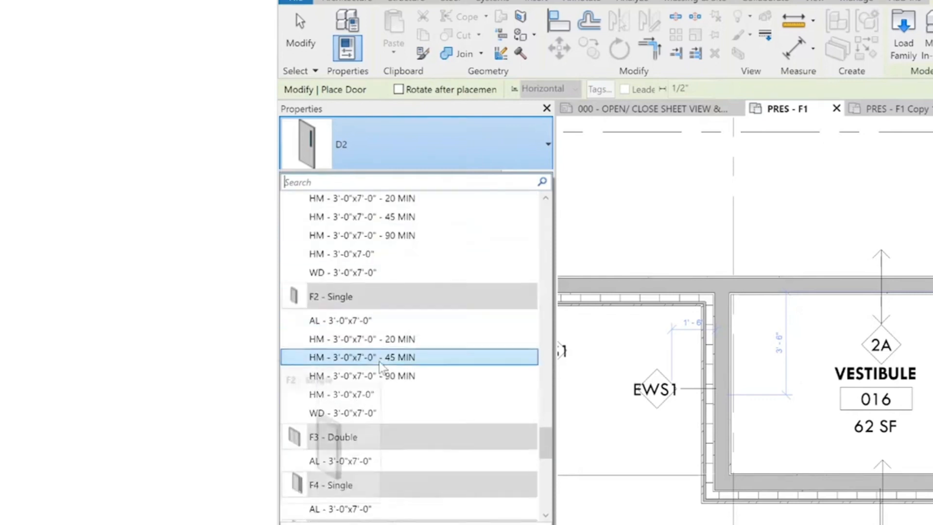
{"action": "scroll", "coordinate": [387, 401], "scroll_direction": "down", "scroll_amount": 1}
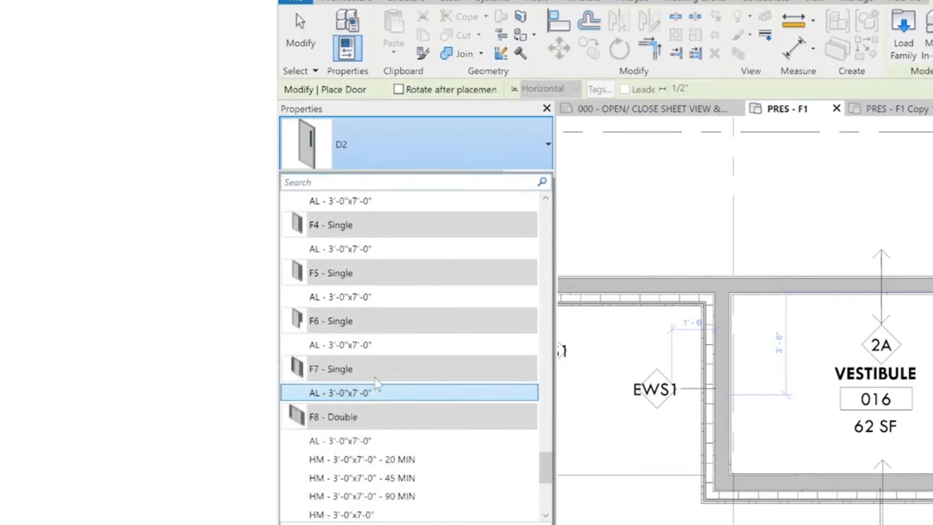
{"action": "scroll", "coordinate": [381, 359], "scroll_direction": "down", "scroll_amount": 3}
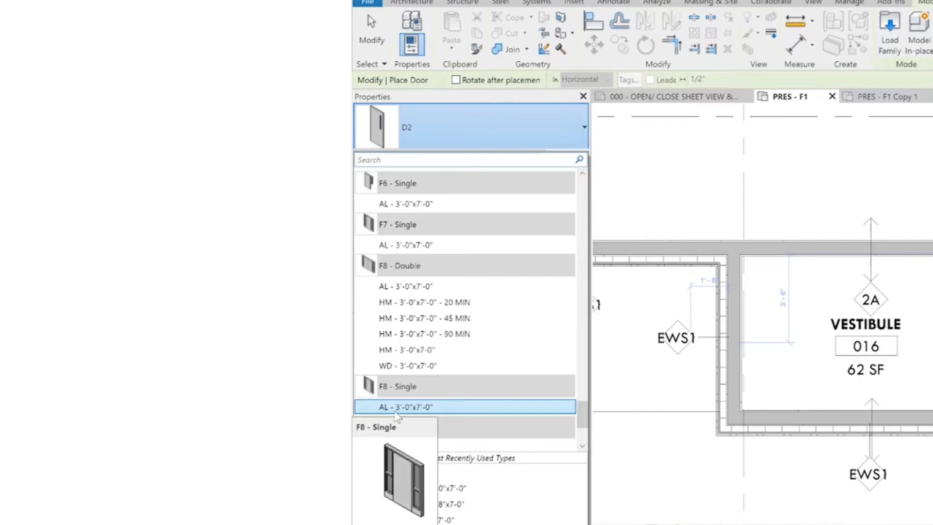
{"action": "left_click", "coordinate": [396, 407]}
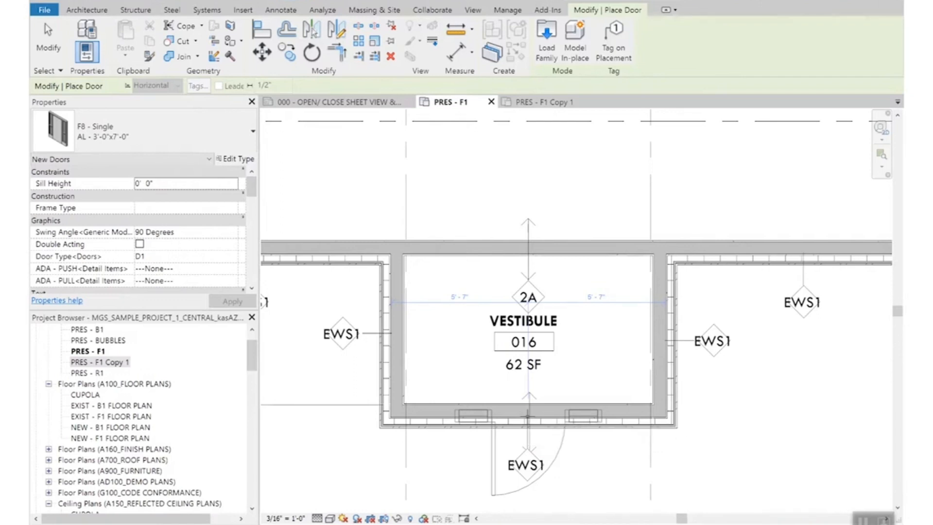
{"action": "key", "text": "Escape"}
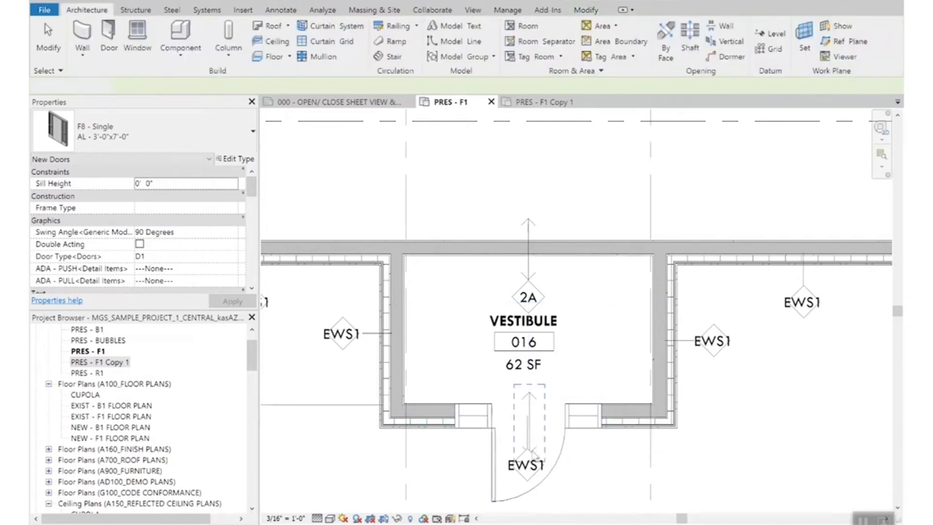
Delete the double arrow group across the new vestibule door and move the EWS1 wall tag to the left of the opening
{"action": "left_click", "coordinate": [533, 457]}
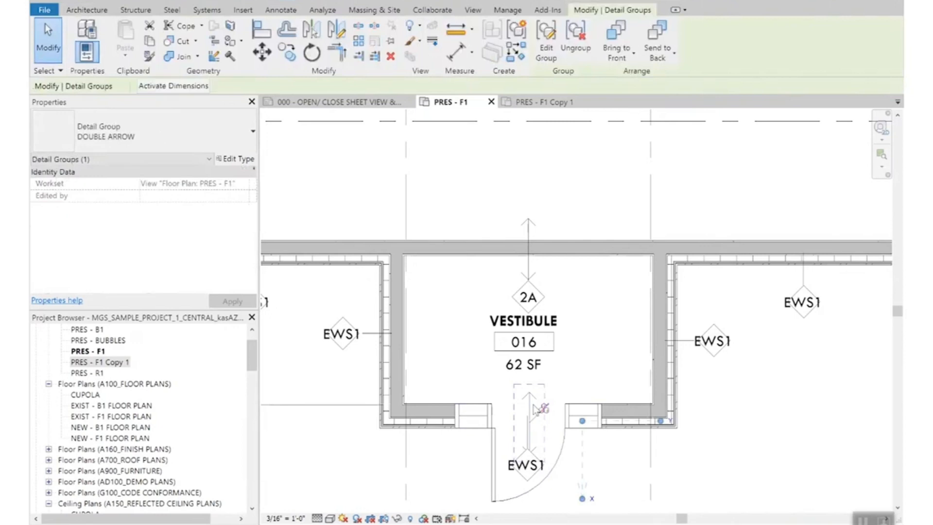
{"action": "key", "text": "Escape"}
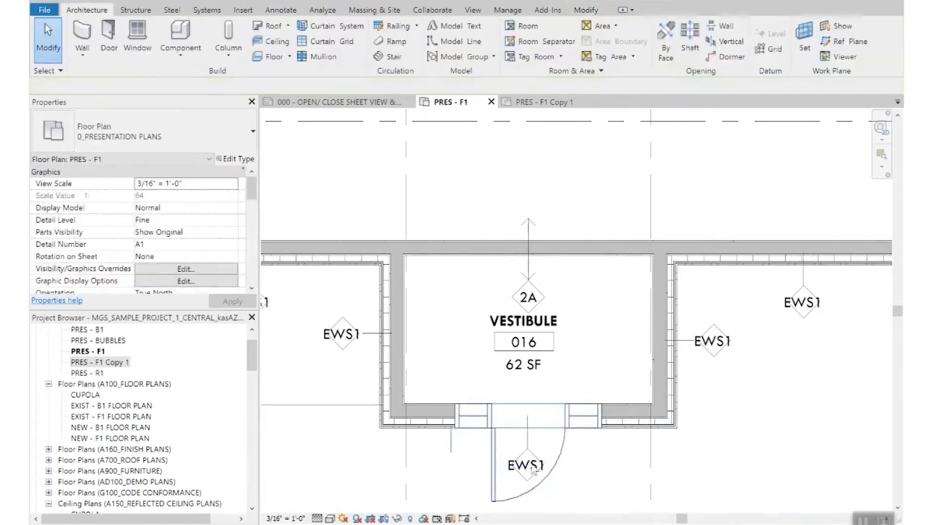
{"action": "left_click", "coordinate": [533, 467]}
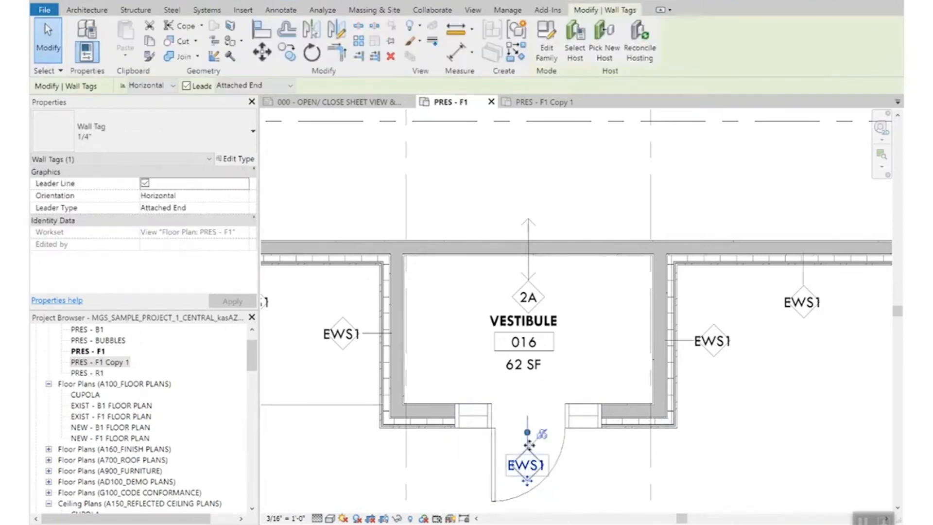
{"action": "left_click_drag", "start_coordinate": [529, 443], "coordinate": [428, 443]}
{"action": "key", "text": "Escape"}
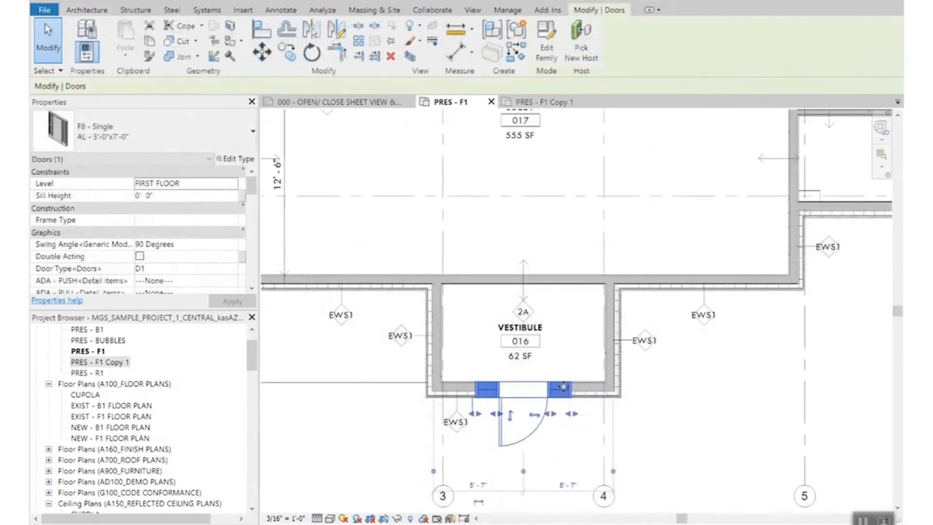
Flip the new vestibule door so it swings into the room and hinges on the right side of the opening
{"action": "scroll", "coordinate": [563, 386], "scroll_direction": "up", "scroll_amount": 3}
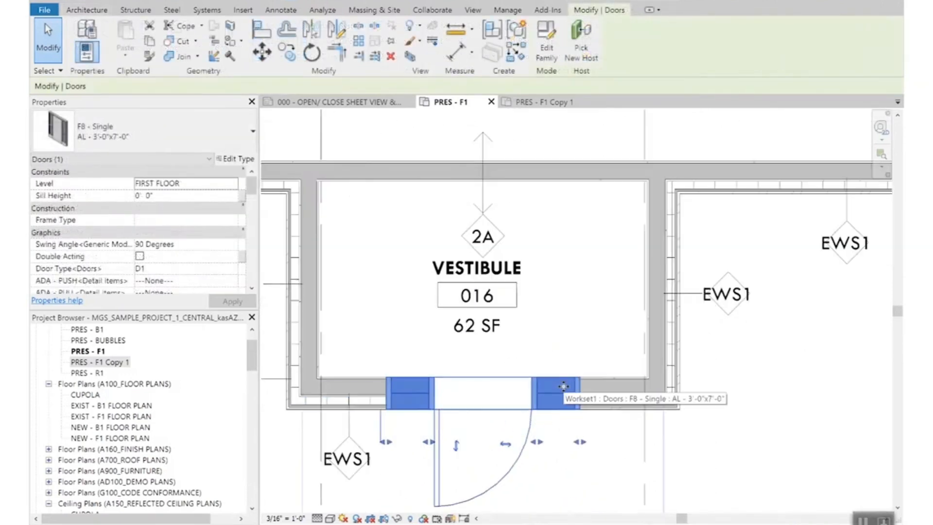
{"action": "scroll", "coordinate": [563, 386], "scroll_direction": "down", "scroll_amount": 1}
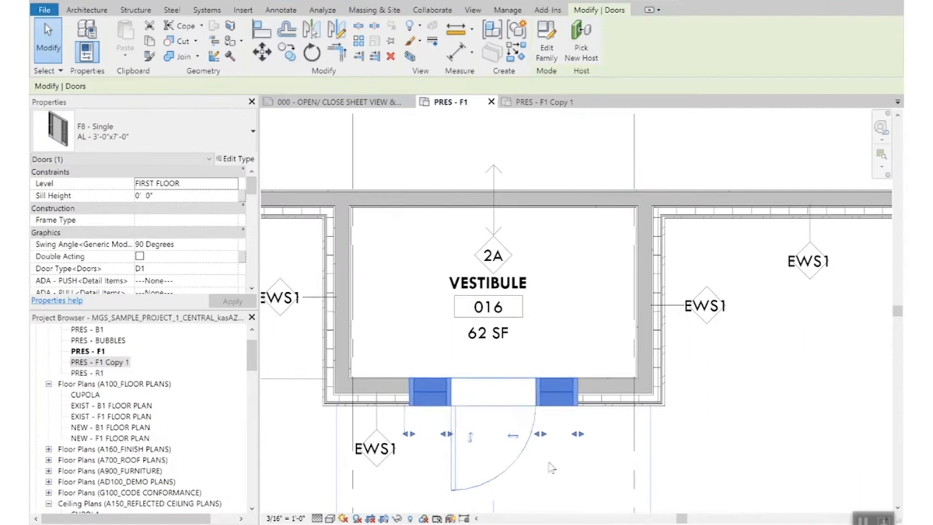
{"action": "scroll", "coordinate": [579, 332], "scroll_direction": "down", "scroll_amount": 2}
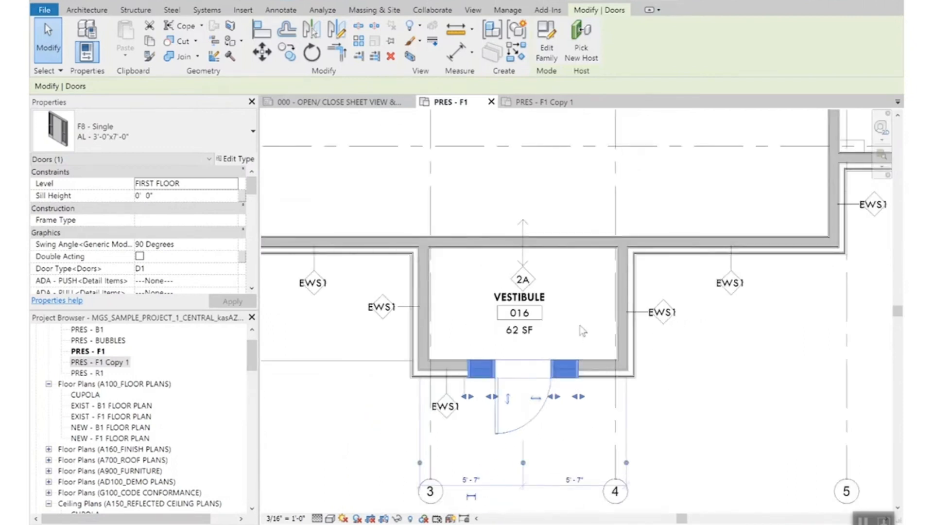
{"action": "scroll", "coordinate": [523, 445], "scroll_direction": "up", "scroll_amount": 2}
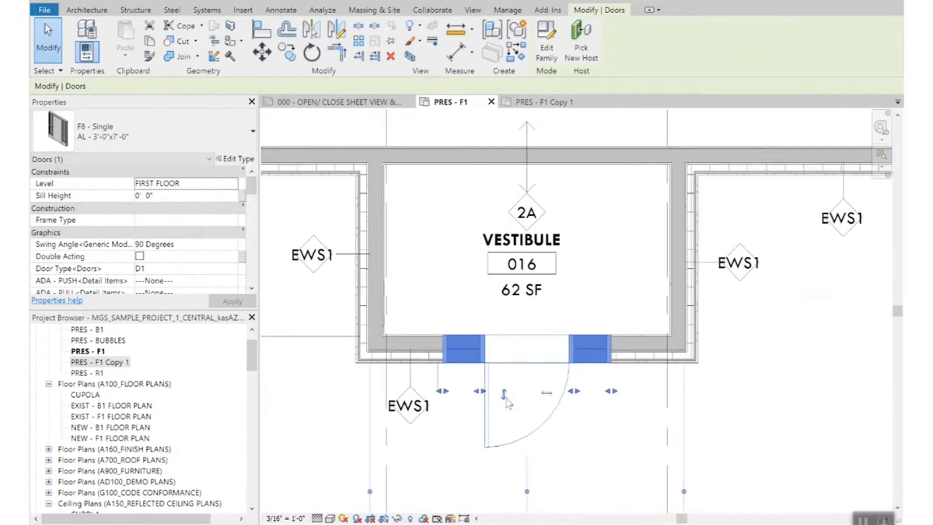
{"action": "left_click", "coordinate": [505, 408]}
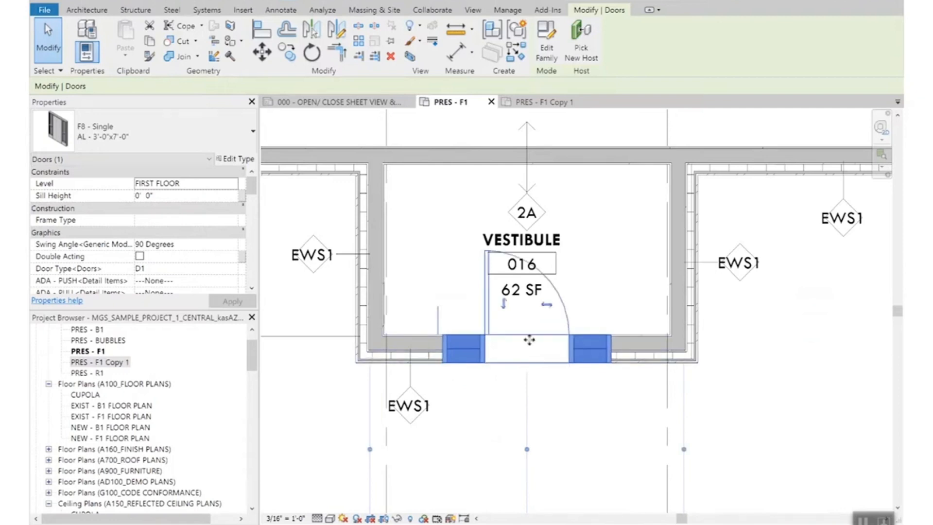
{"action": "middle_click_drag", "start_coordinate": [609, 290], "coordinate": [603, 362]}
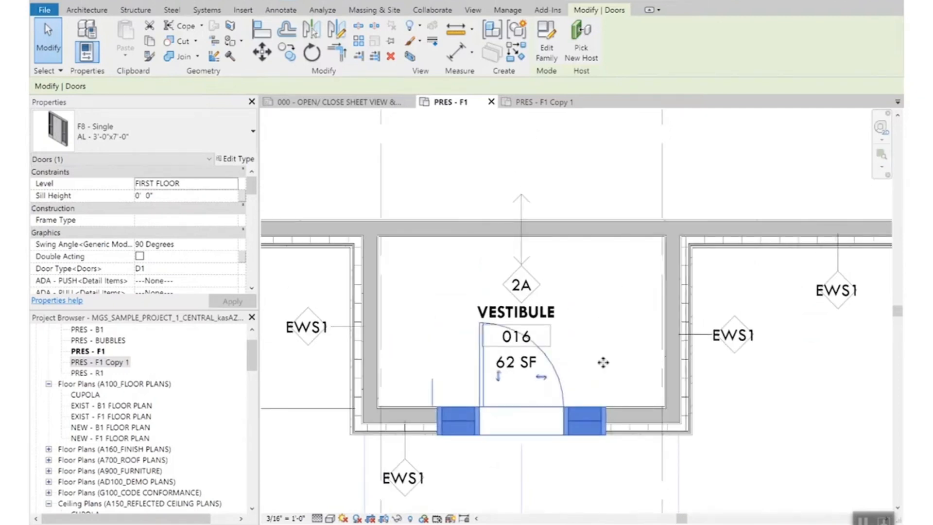
{"action": "left_click", "coordinate": [542, 379]}
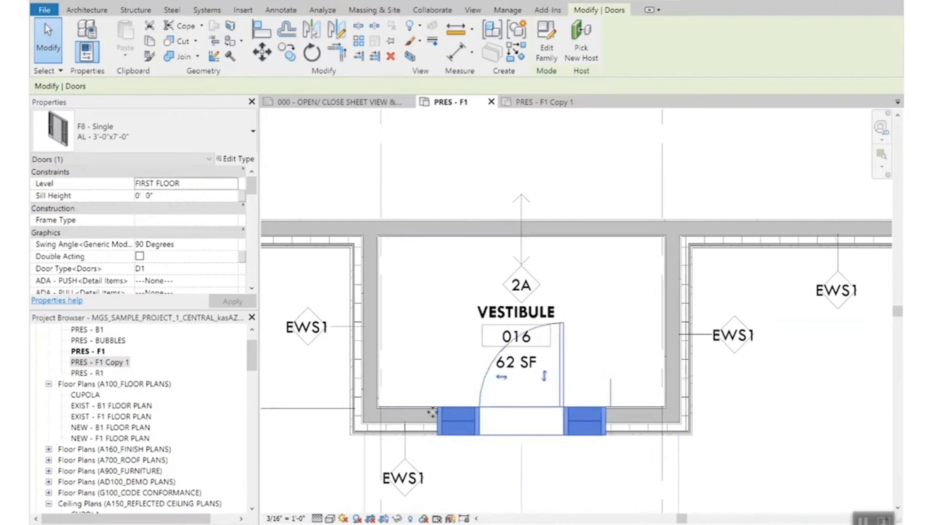
Delete the double arrow group on the vestibule's upper wall and copy the 2A wall tag toward that wall's left end
{"action": "left_click", "coordinate": [524, 245]}
{"action": "key", "text": "Delete"}
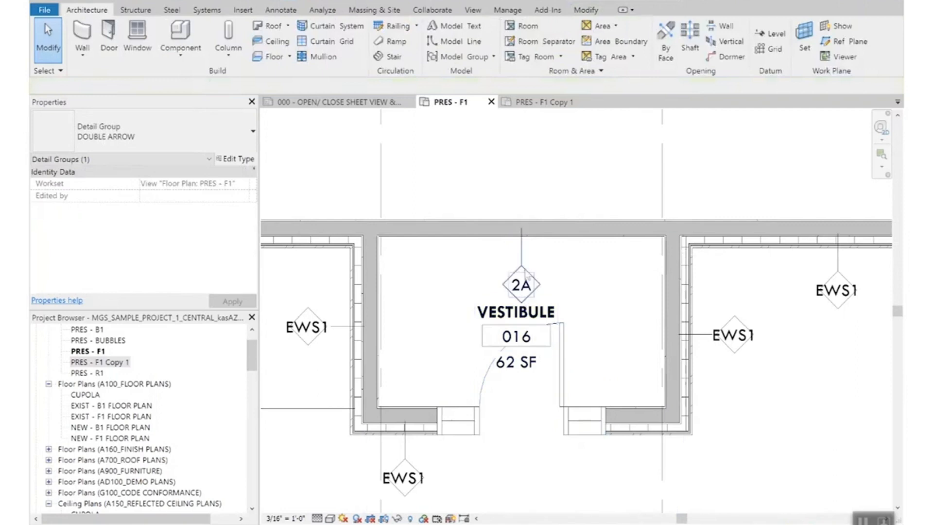
{"action": "left_click", "coordinate": [525, 270]}
{"action": "left_click_drag", "start_coordinate": [522, 258], "coordinate": [405, 263], "text": "ctrl"}
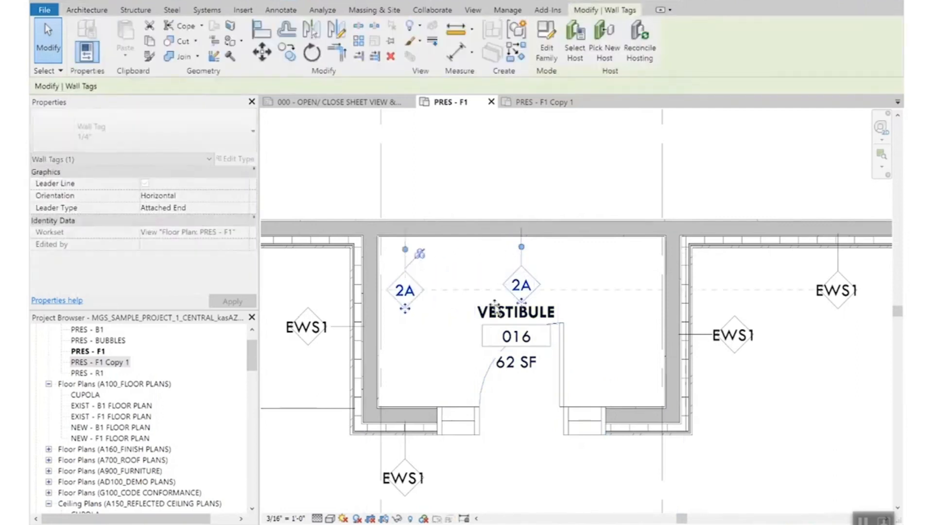
Move the vestibule 016 room tag to the right, clear of the door swing
{"action": "left_click", "coordinate": [516, 370]}
{"action": "left_click_drag", "start_coordinate": [516, 369], "coordinate": [631, 375], "text": "ctrl"}
{"action": "left_click", "coordinate": [533, 403]}
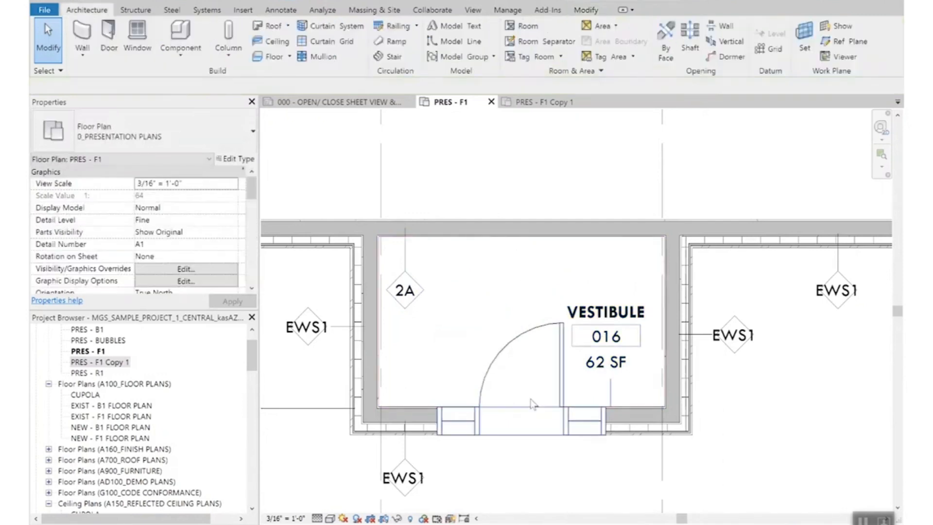
Create a similar F8 - Single door and place it centred in the vestibule's upper wall, in line with the exterior door
{"action": "left_click", "coordinate": [562, 386]}
{"action": "right_click", "coordinate": [562, 385]}
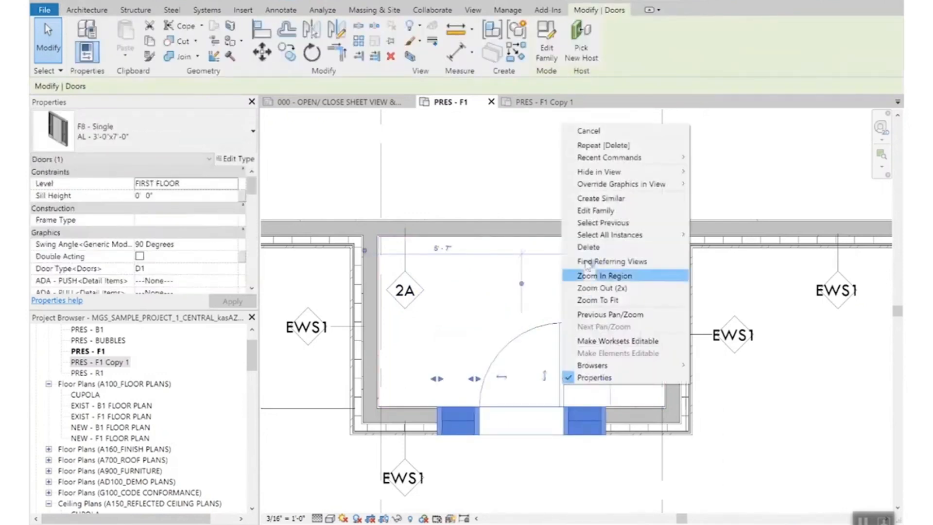
{"action": "left_click", "coordinate": [601, 198]}
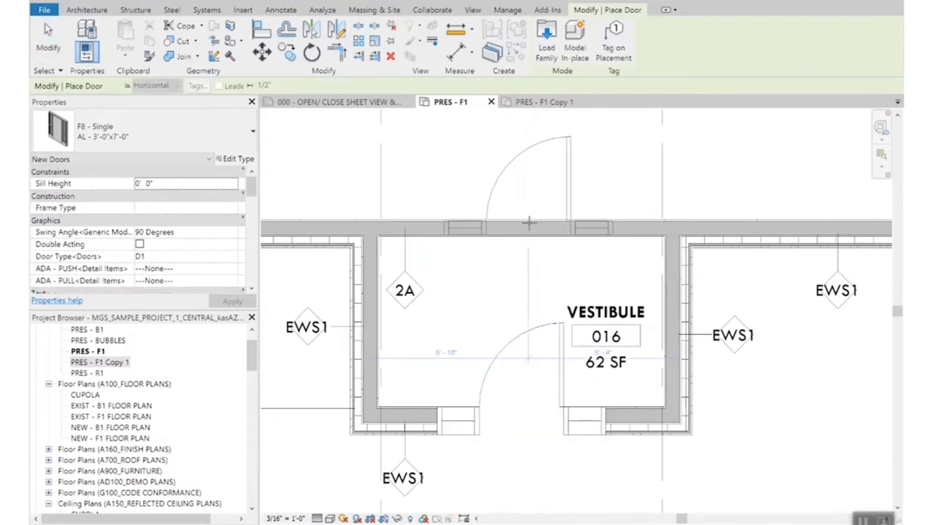
{"action": "left_click", "coordinate": [524, 224]}
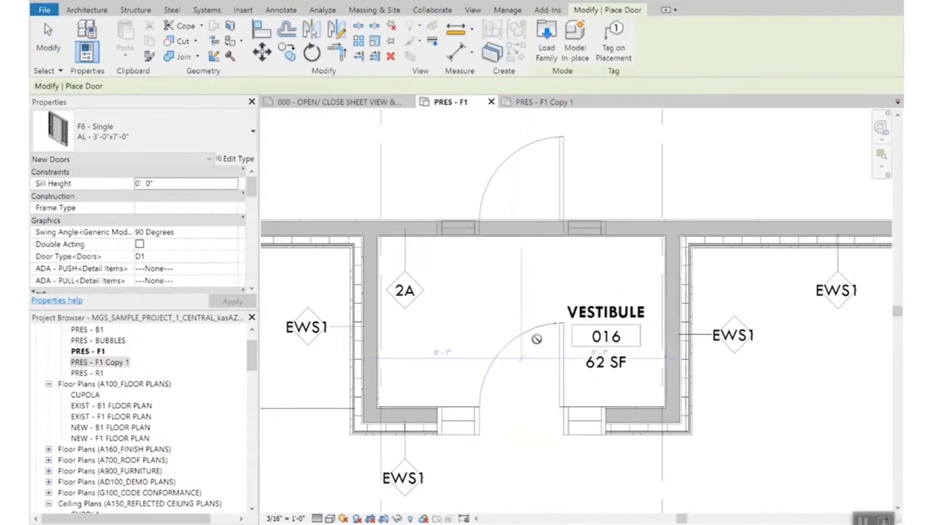
{"action": "key", "text": "Escape"}
{"action": "key", "text": "Escape"}
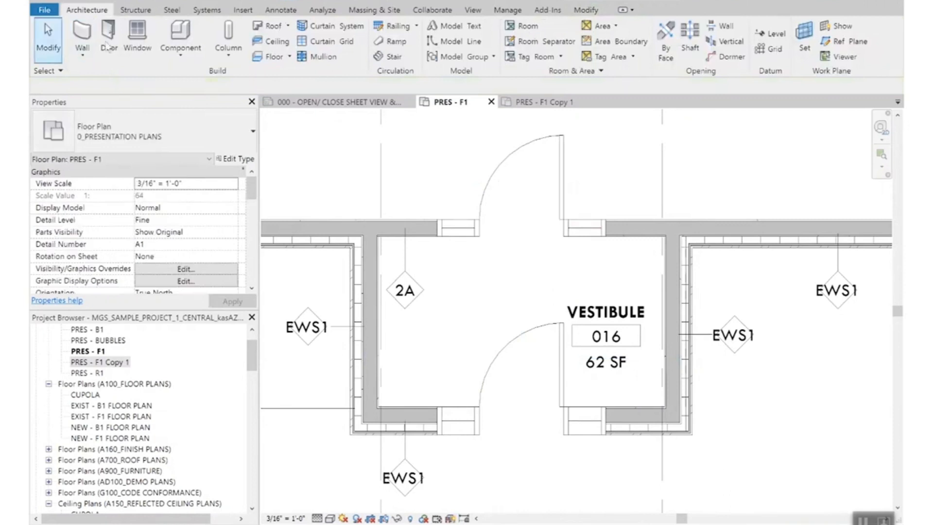
{"action": "left_click", "coordinate": [272, 11]}
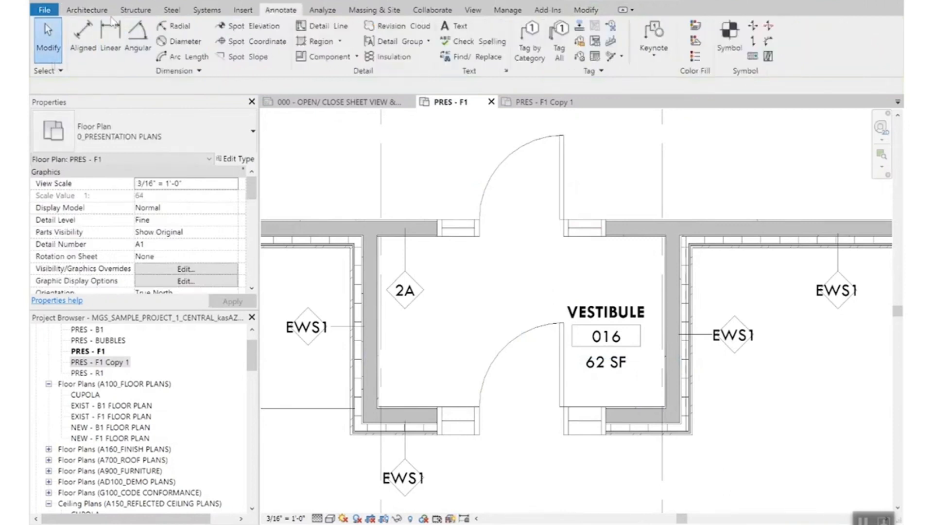
{"action": "left_click", "coordinate": [511, 332]}
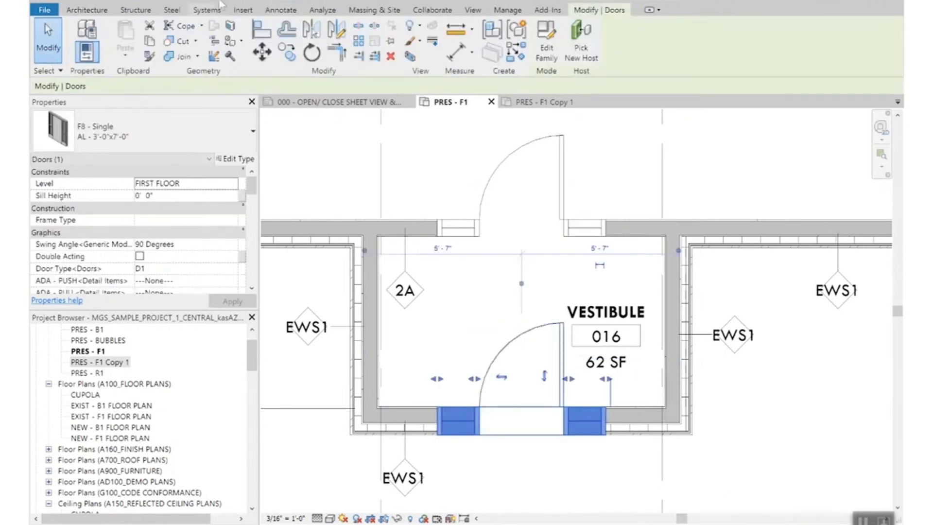
{"action": "left_click", "coordinate": [260, 35]}
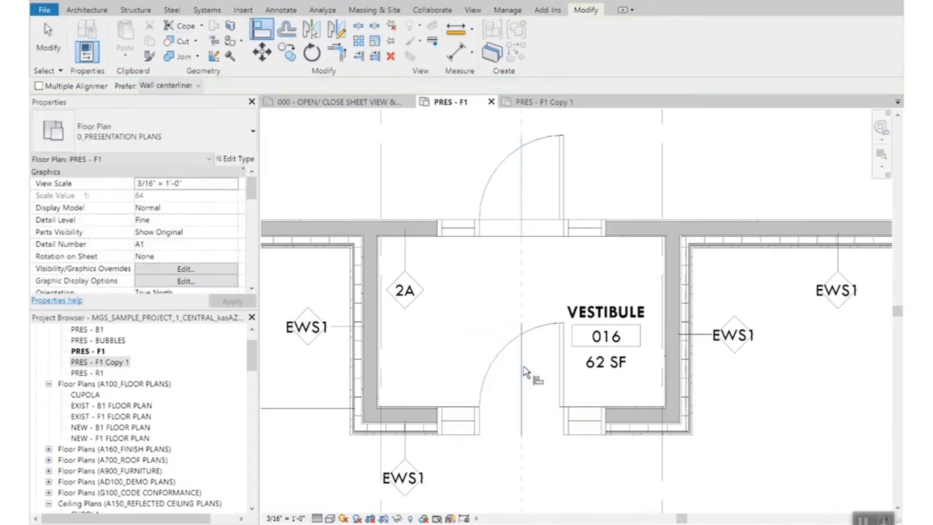
{"action": "key", "text": "Escape"}
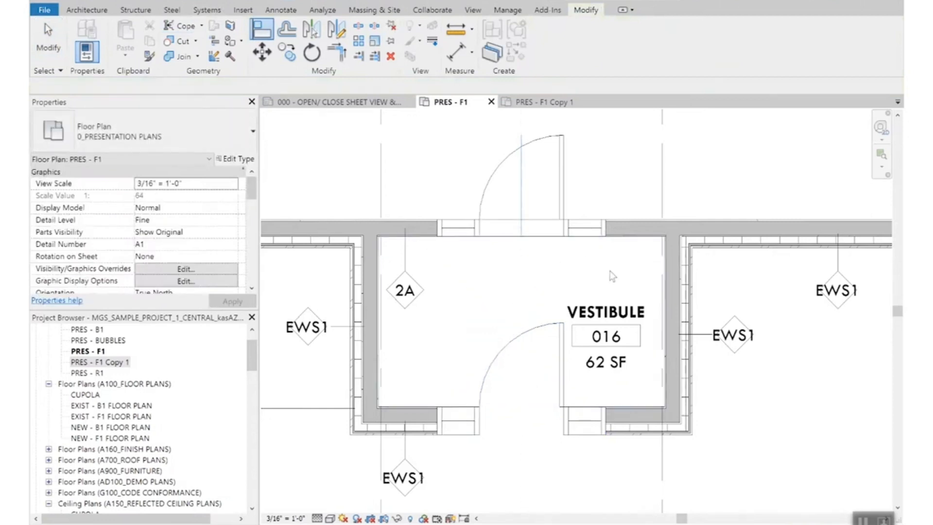
Dimension the clearance between the vestibule's upper wall and the open leaf of the exterior door
{"action": "scroll", "coordinate": [610, 267], "scroll_direction": "down", "scroll_amount": 1}
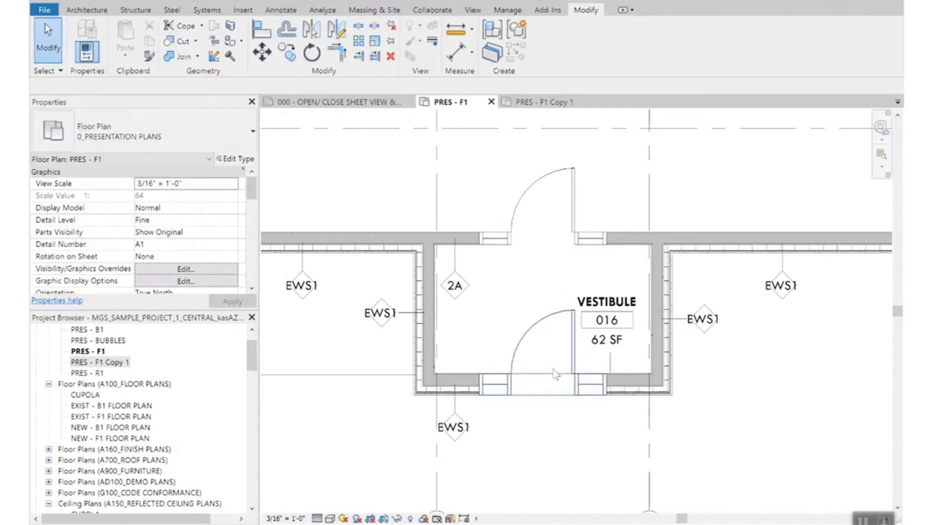
{"action": "left_click", "coordinate": [277, 11]}
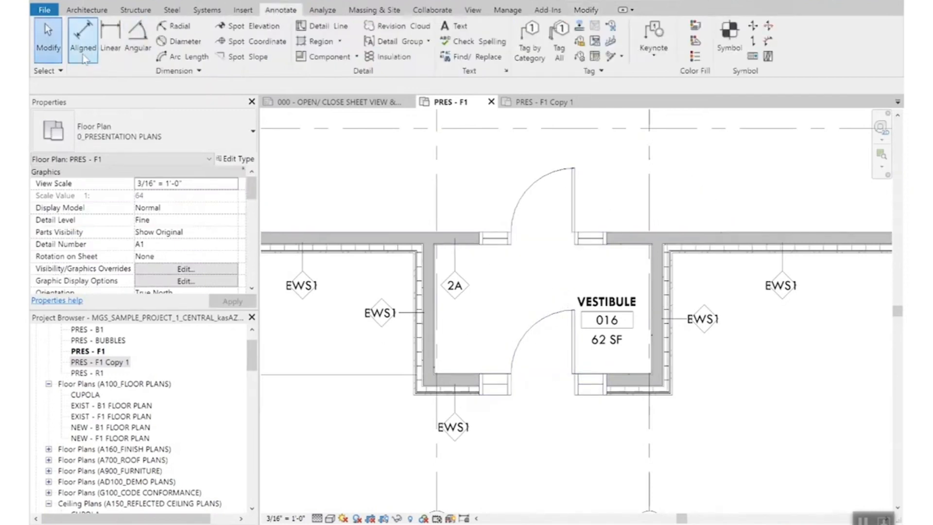
{"action": "left_click", "coordinate": [82, 37]}
{"action": "scroll", "coordinate": [595, 251], "scroll_direction": "up", "scroll_amount": 3}
{"action": "left_click", "coordinate": [555, 237]}
{"action": "left_click", "coordinate": [556, 372]}
{"action": "left_click", "coordinate": [506, 331]}
{"action": "key", "text": "Escape"}
{"action": "key", "text": "Escape"}
{"action": "scroll", "coordinate": [566, 243], "scroll_direction": "down", "scroll_amount": 4}
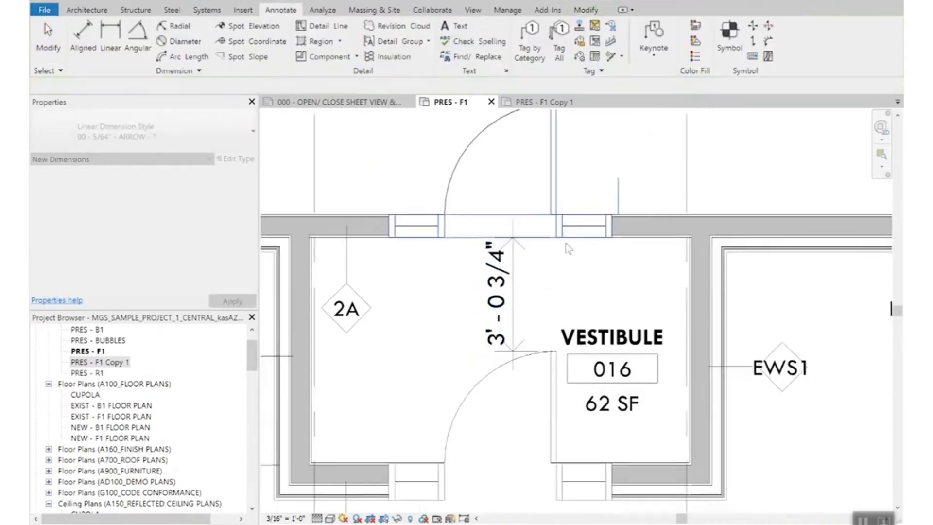
Move the vestibule's lower exterior wall 1' outward and delete the clearance dimension
{"action": "left_click", "coordinate": [610, 376]}
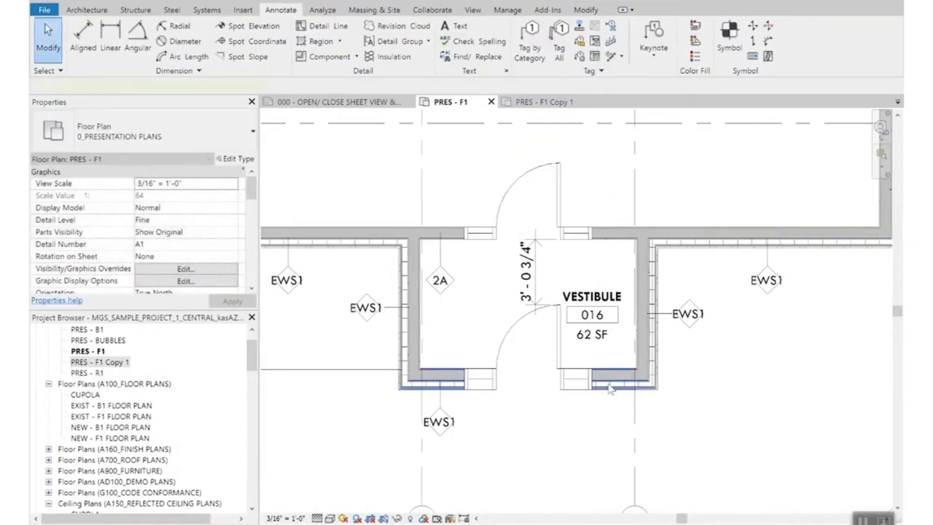
{"action": "key", "text": "m"}
{"action": "key", "text": "v"}
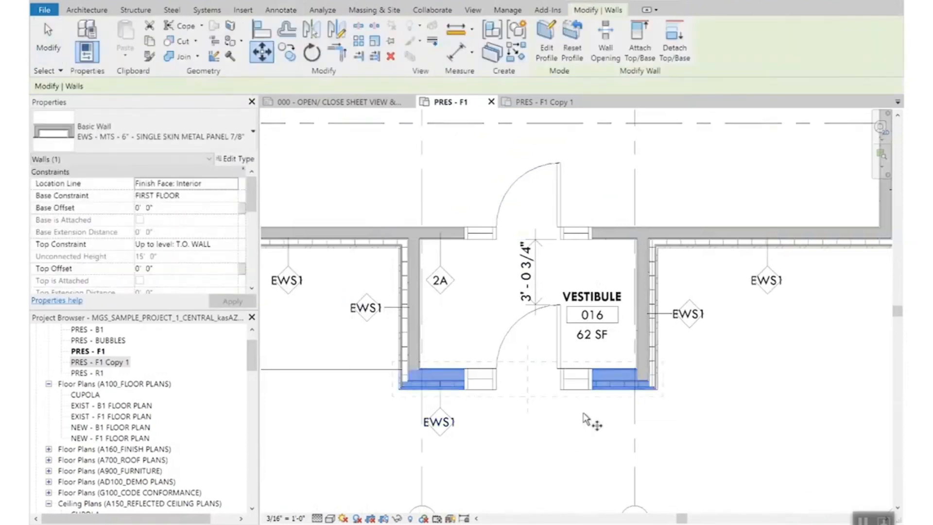
{"action": "left_click", "coordinate": [583, 412]}
{"action": "type", "text": "1'"}
{"action": "key", "text": "Return"}
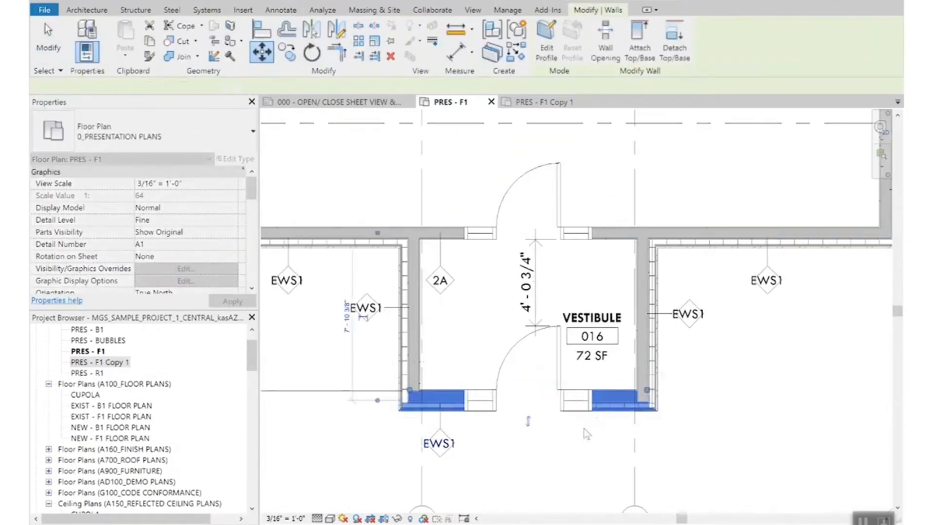
{"action": "key", "text": "Escape"}
{"action": "left_click", "coordinate": [541, 293]}
{"action": "key", "text": "Delete"}
Open the {3D} view and bring the vestibule's exterior door into close view
{"action": "scroll", "coordinate": [537, 320], "scroll_direction": "down", "scroll_amount": 5}
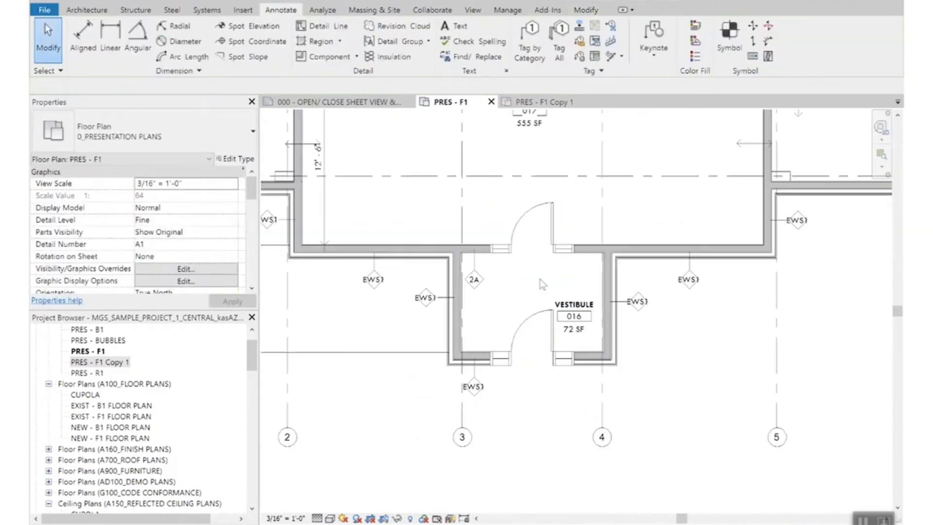
{"action": "middle_click_drag", "start_coordinate": [633, 331], "coordinate": [642, 414]}
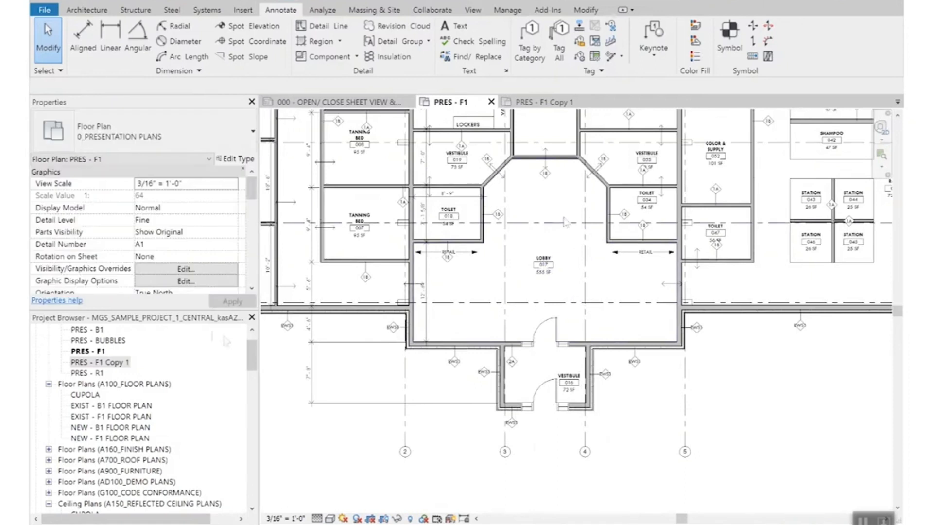
{"action": "left_click", "coordinate": [99, 362]}
{"action": "scroll", "coordinate": [142, 346], "scroll_direction": "up", "scroll_amount": 1}
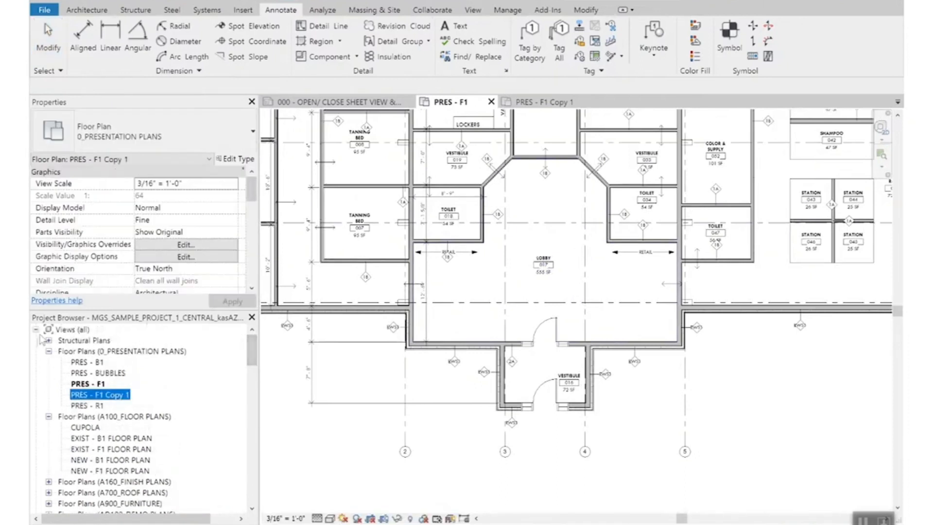
{"action": "double_click", "coordinate": [61, 351]}
{"action": "scroll", "coordinate": [177, 412], "scroll_direction": "down", "scroll_amount": 2}
{"action": "scroll", "coordinate": [124, 469], "scroll_direction": "down", "scroll_amount": 1}
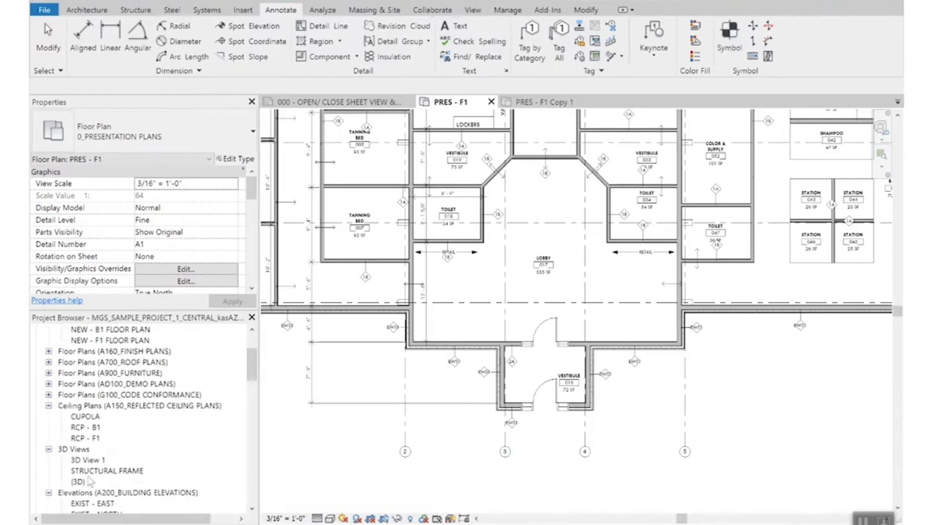
{"action": "double_click", "coordinate": [79, 482]}
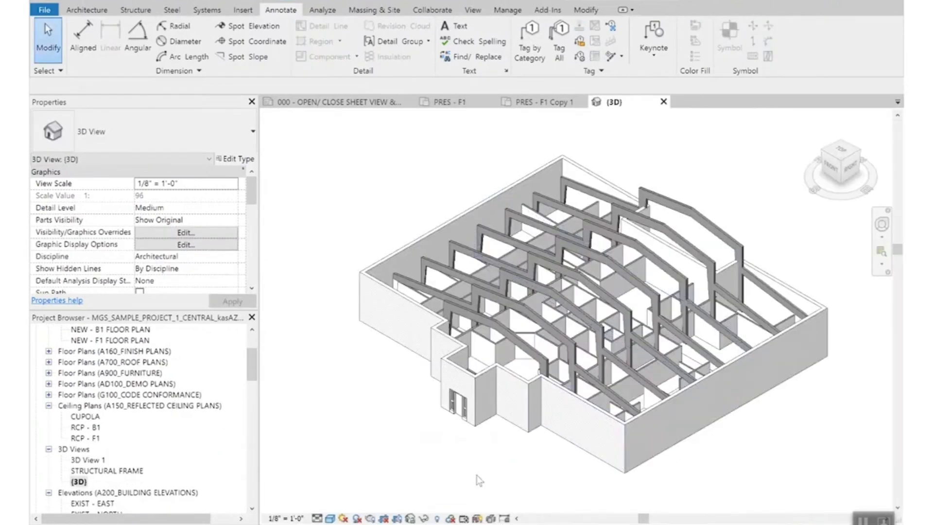
{"action": "scroll", "coordinate": [467, 467], "scroll_direction": "up", "scroll_amount": 5}
{"action": "scroll", "coordinate": [542, 379], "scroll_direction": "up", "scroll_amount": 3}
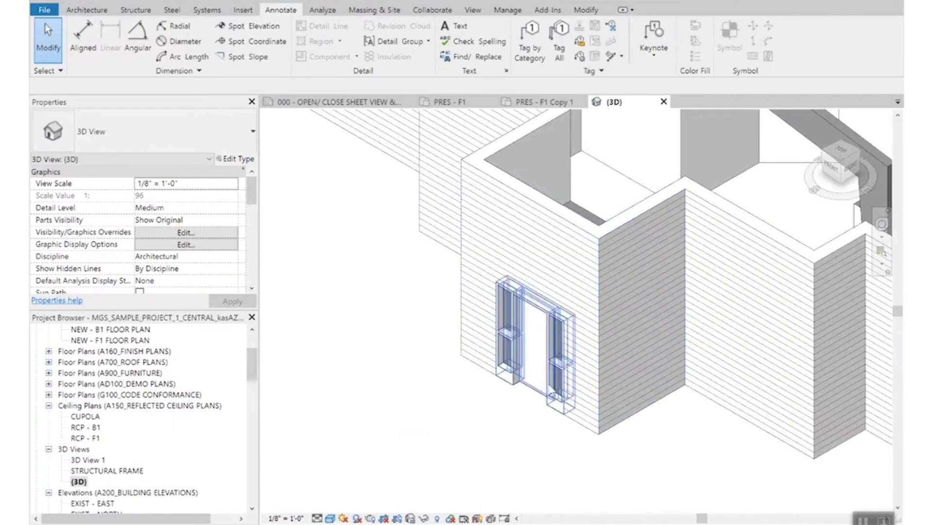
Set the vestibule exterior door's Frame Type to HM
{"action": "left_click", "coordinate": [547, 405]}
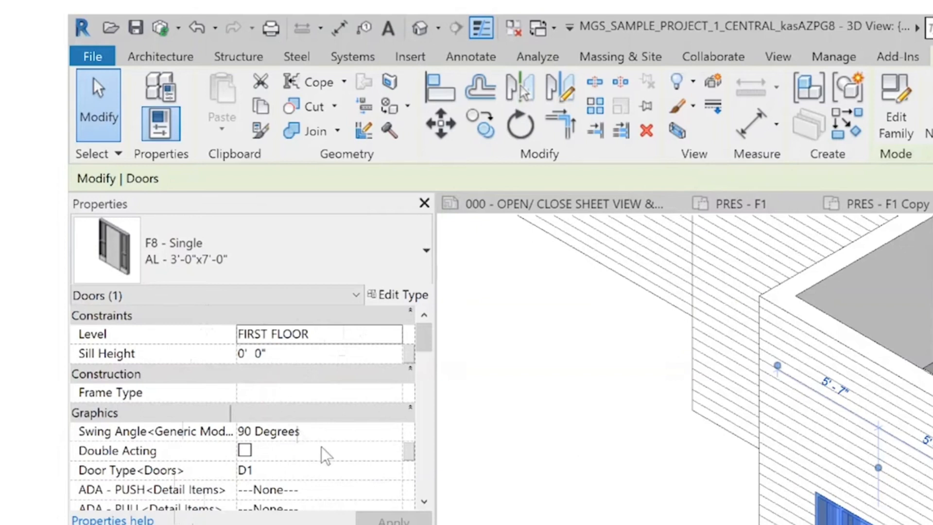
{"action": "left_click", "coordinate": [283, 393]}
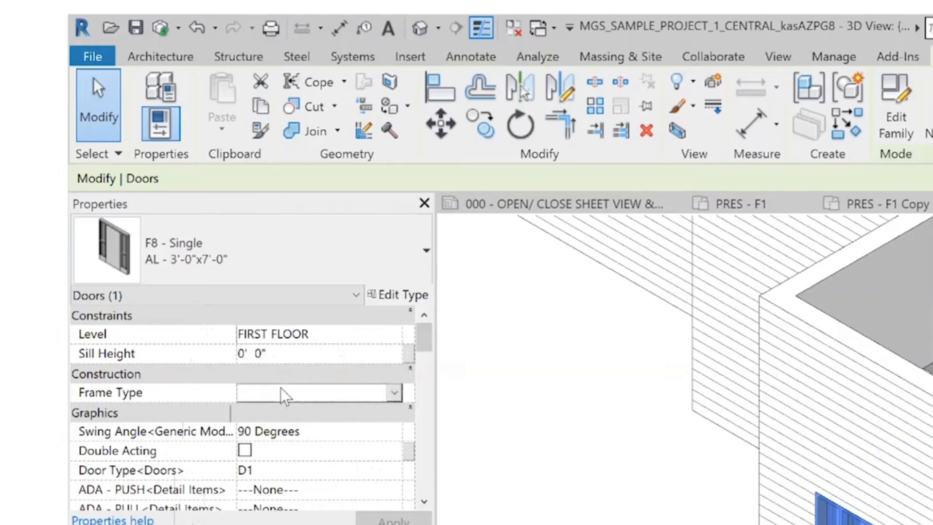
{"action": "type", "text": "HM"}
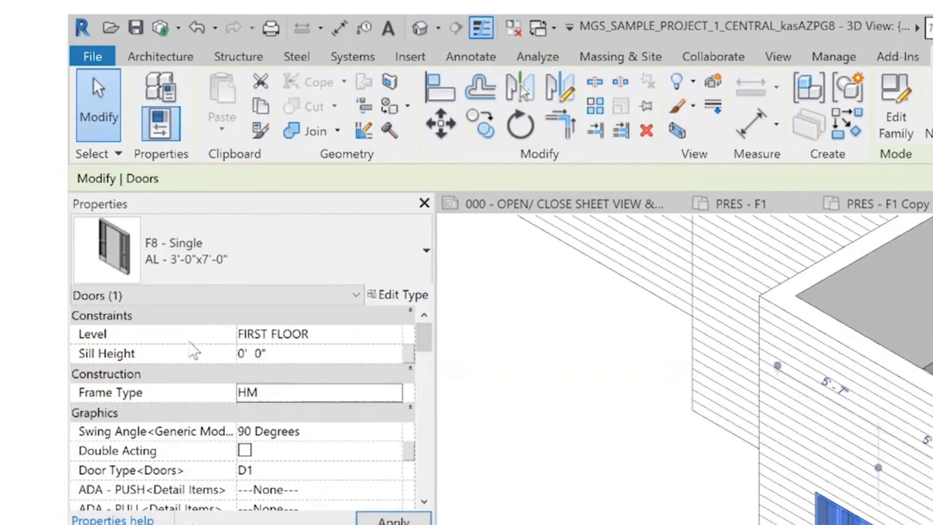
{"action": "scroll", "coordinate": [283, 427], "scroll_direction": "down", "scroll_amount": 1}
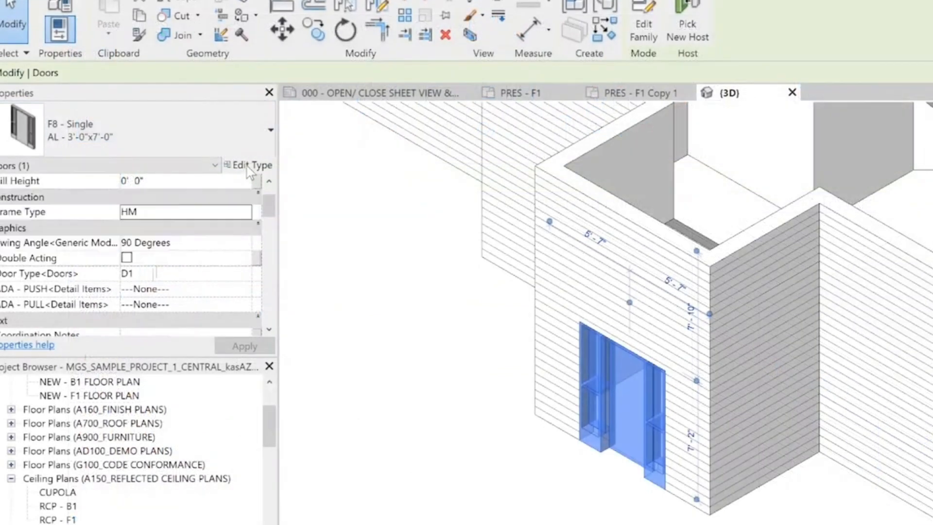
Rename the exterior door's type to HM - 3'-0"x7'-0"
{"action": "left_click", "coordinate": [248, 165]}
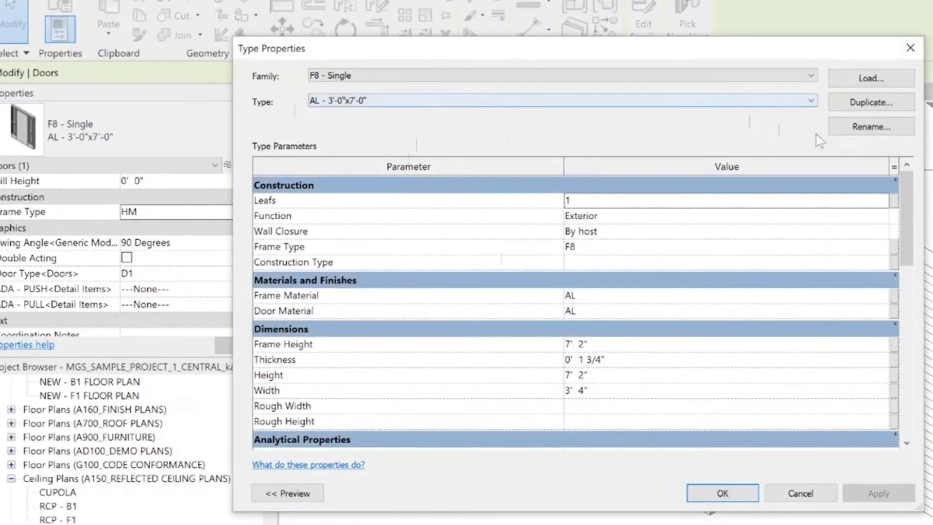
{"action": "left_click", "coordinate": [870, 128]}
{"action": "left_click_drag", "start_coordinate": [541, 286], "coordinate": [515, 284]}
{"action": "type", "text": "HM - 3'-0\"x7'-0"}
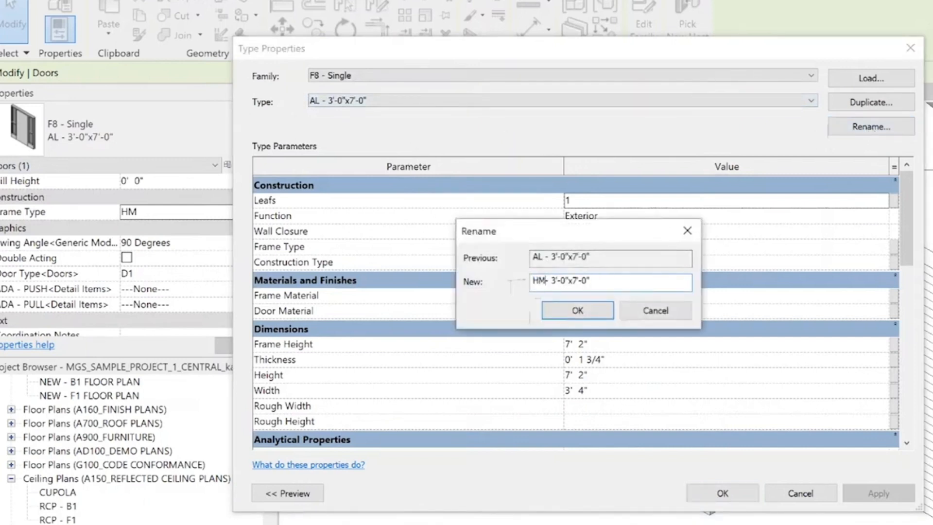
{"action": "left_click", "coordinate": [590, 315]}
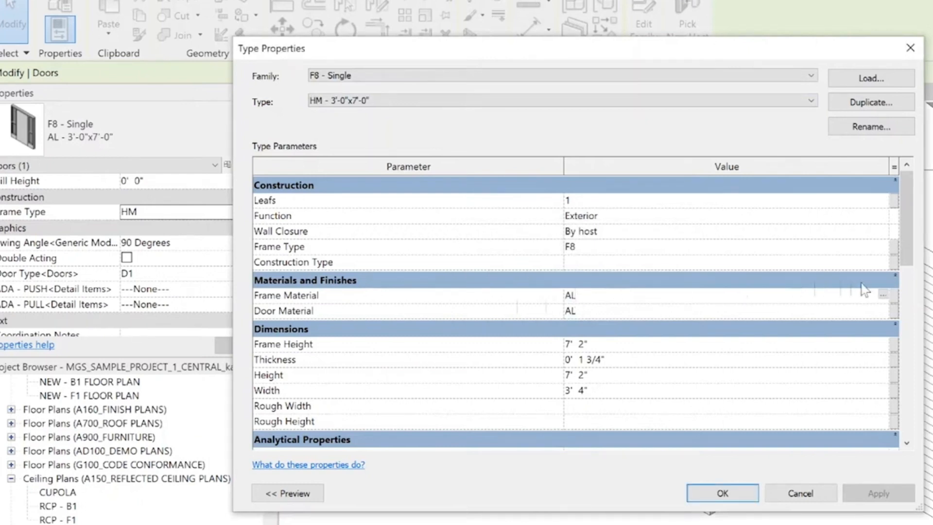
Assign the HM project material as the door type's Frame Material
{"action": "left_click", "coordinate": [883, 296]}
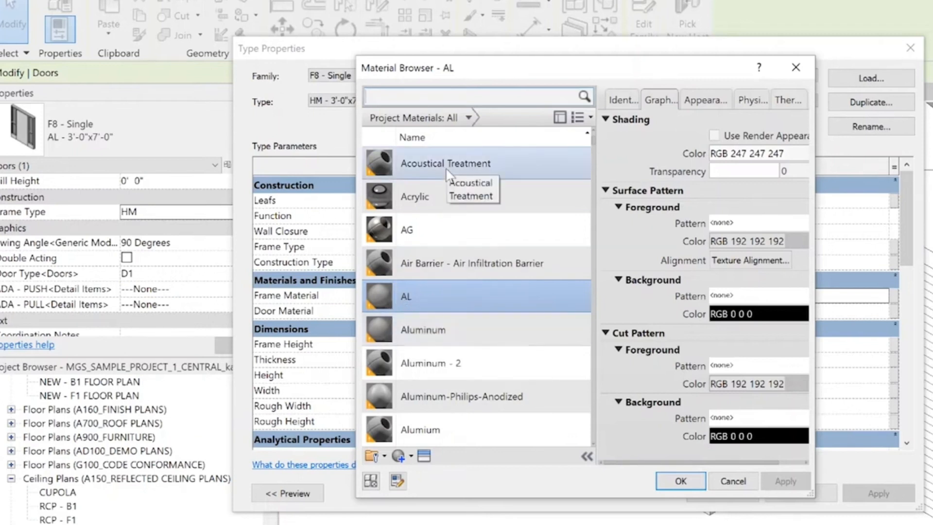
{"action": "left_click", "coordinate": [467, 96]}
{"action": "type", "text": "HM"}
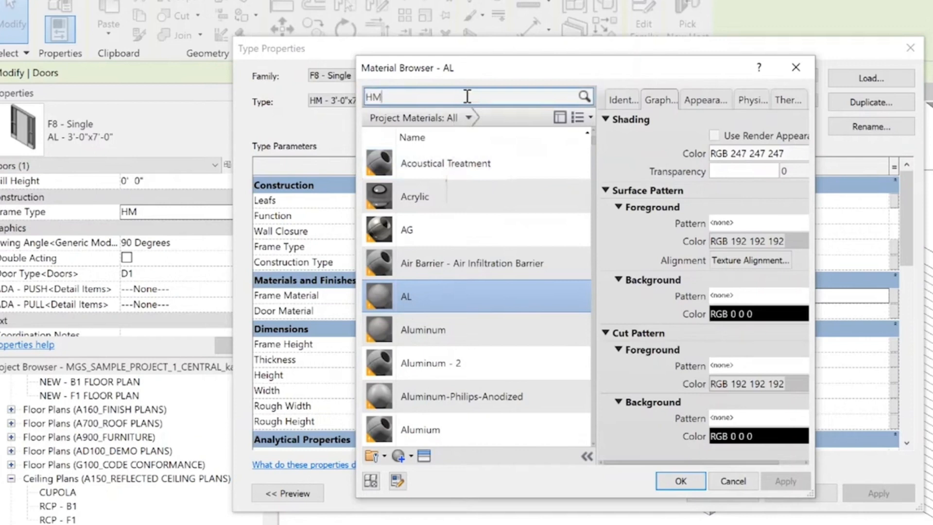
{"action": "left_click", "coordinate": [441, 185]}
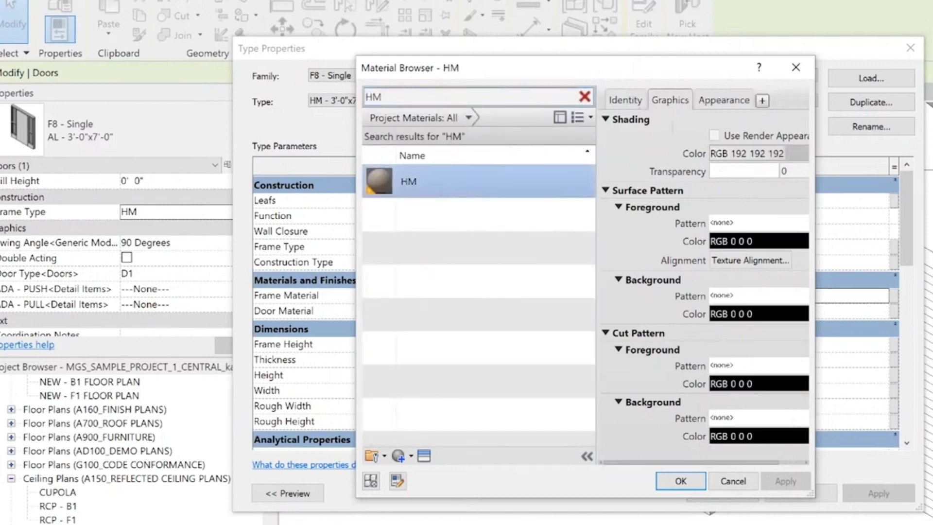
{"action": "left_click", "coordinate": [680, 481]}
Set the door type's Door Material to HM
{"action": "left_click", "coordinate": [604, 307]}
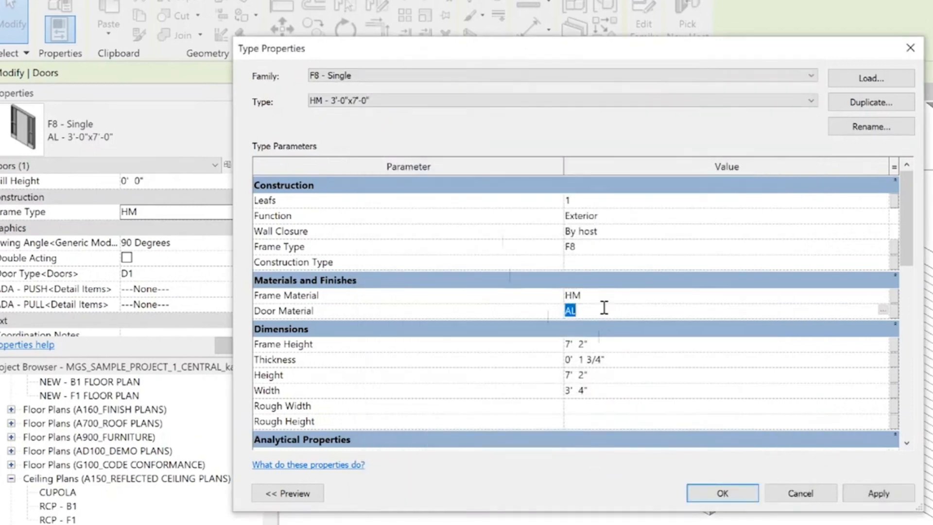
{"action": "type", "text": "HM"}
{"action": "key", "text": "Return"}
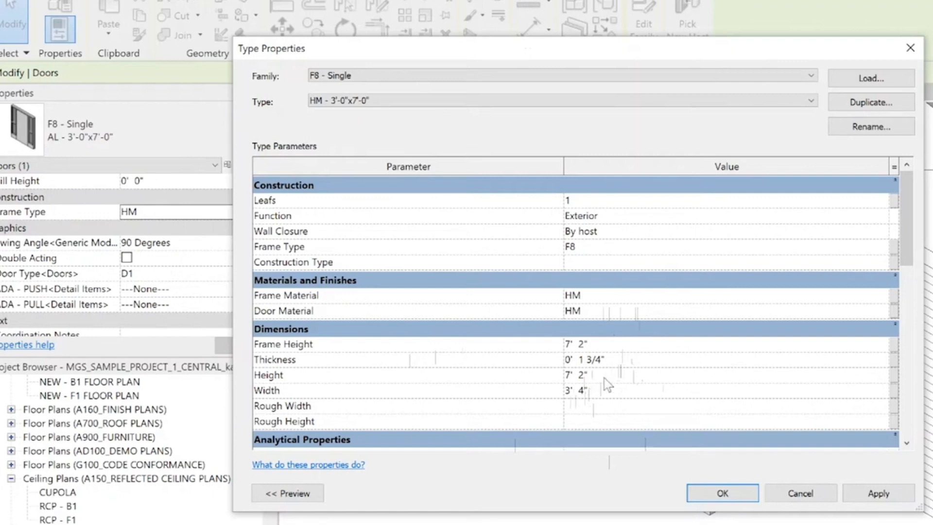
{"action": "scroll", "coordinate": [605, 404], "scroll_direction": "down", "scroll_amount": 1}
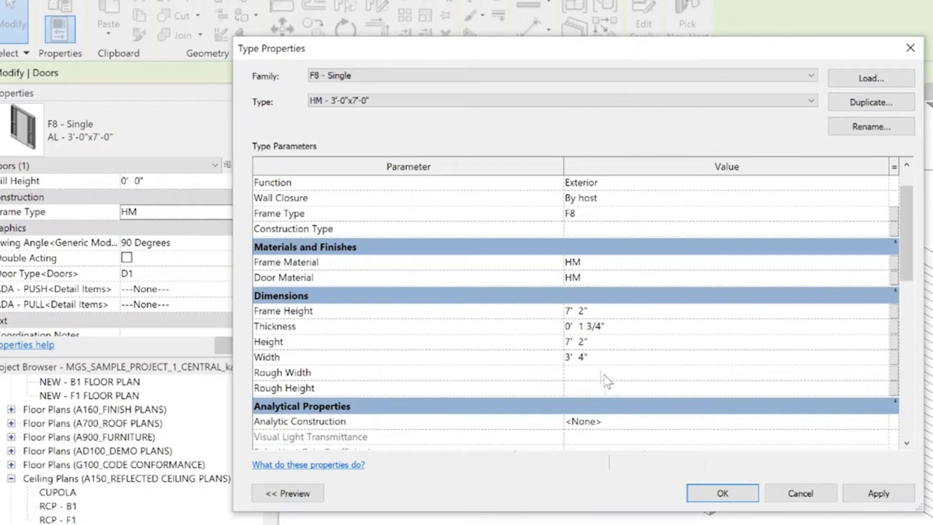
{"action": "scroll", "coordinate": [803, 416], "scroll_direction": "down", "scroll_amount": 3}
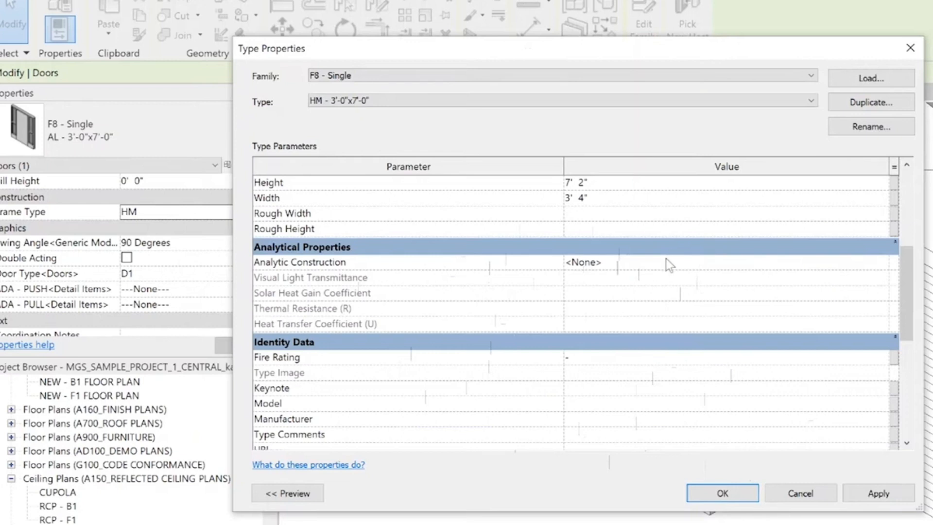
Review the remaining type parameters of HM - 3'-0"x7'-0" and apply the type settings to the vestibule's exterior door
{"action": "scroll", "coordinate": [666, 265], "scroll_direction": "down", "scroll_amount": 3}
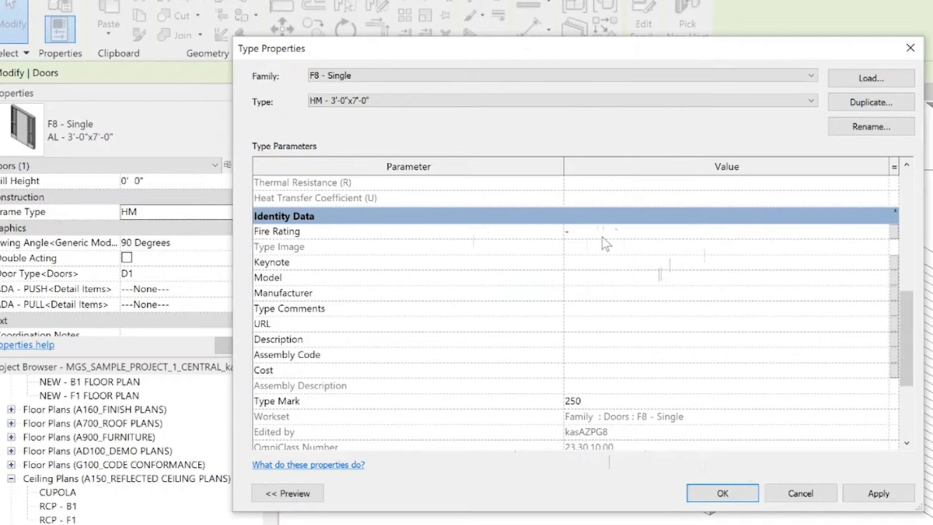
{"action": "scroll", "coordinate": [637, 264], "scroll_direction": "down", "scroll_amount": 1}
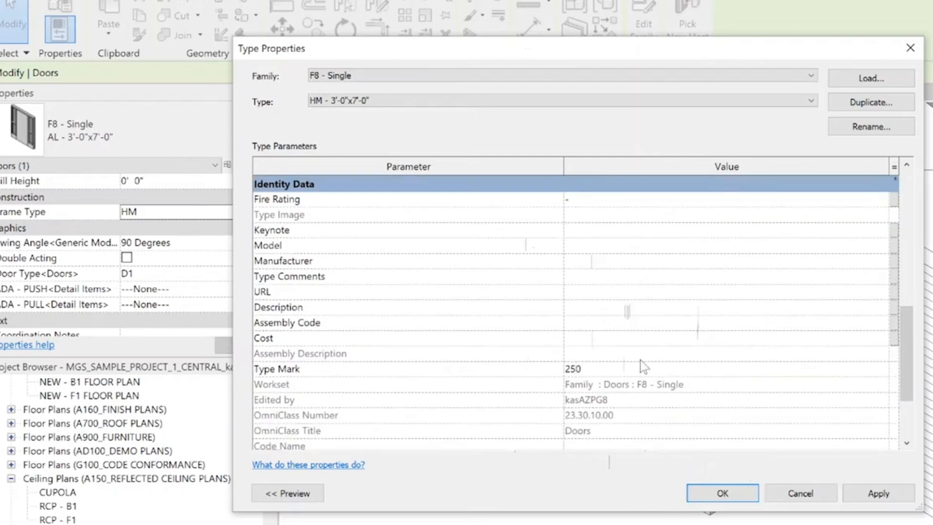
{"action": "scroll", "coordinate": [688, 327], "scroll_direction": "down", "scroll_amount": 4}
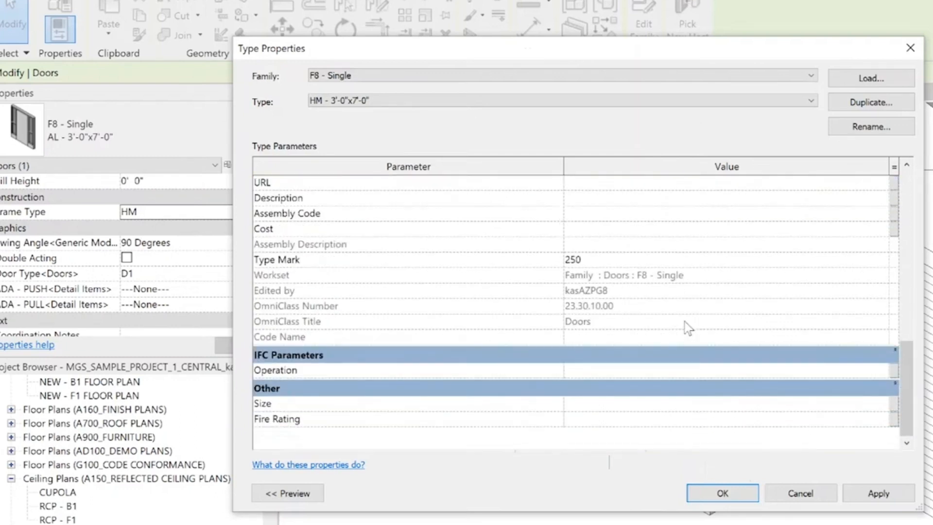
{"action": "left_click", "coordinate": [717, 499]}
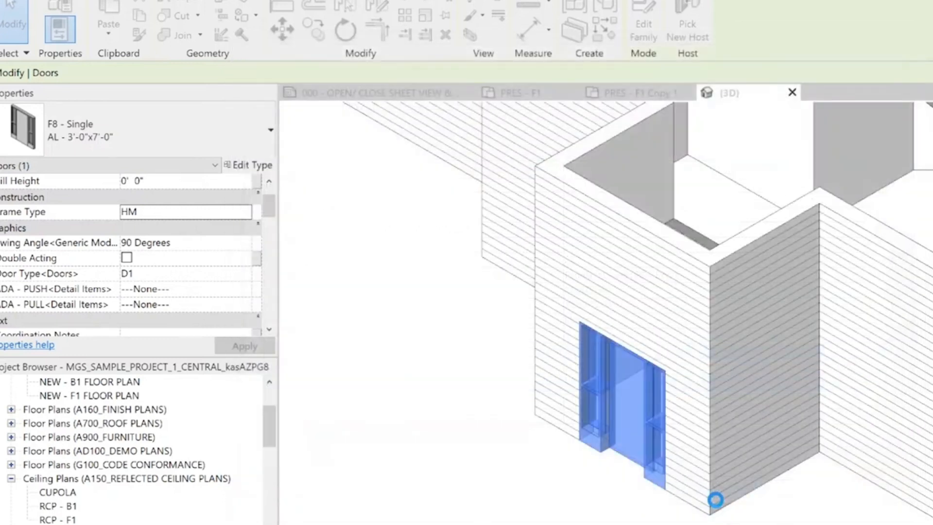
{"action": "left_click", "coordinate": [485, 486]}
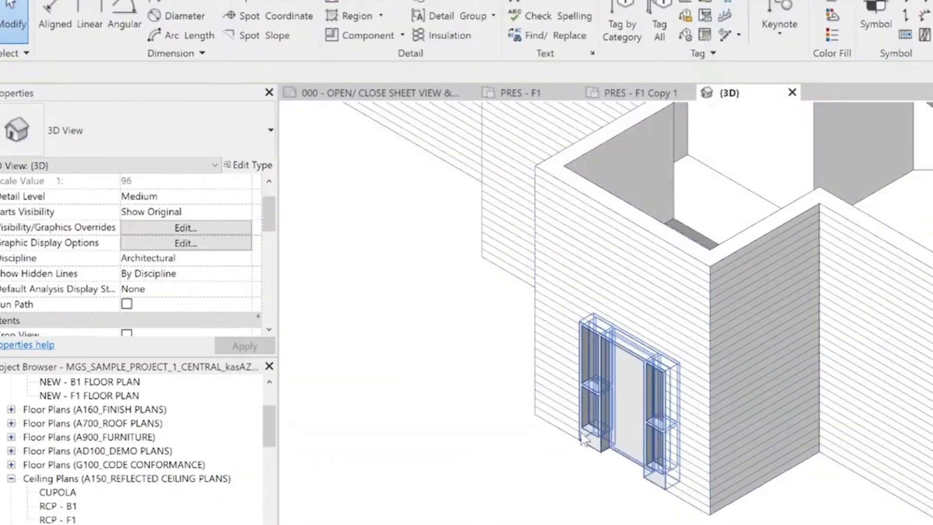
Select the vestibule's exterior door in the 3D view and return to the PRES - F1 floor plan
{"action": "left_click", "coordinate": [606, 473]}
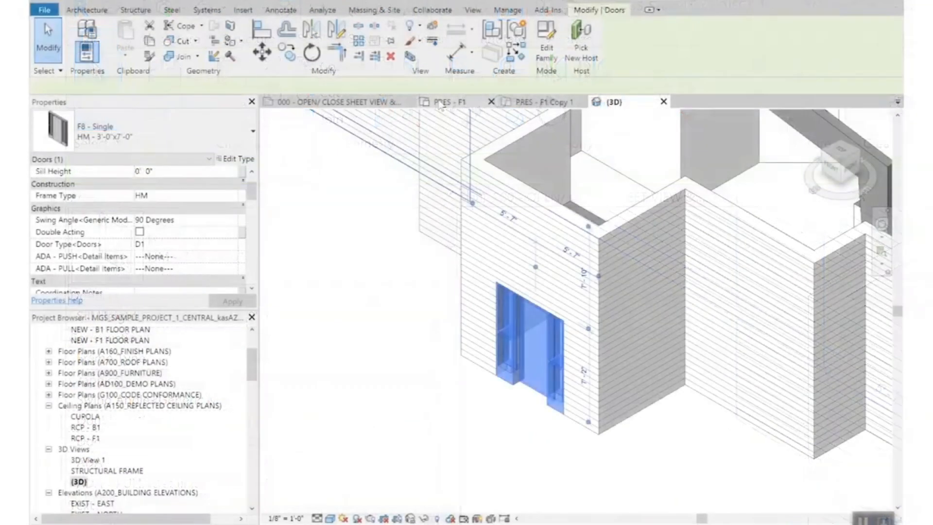
{"action": "left_click", "coordinate": [440, 103]}
{"action": "scroll", "coordinate": [522, 384], "scroll_direction": "up", "scroll_amount": 5}
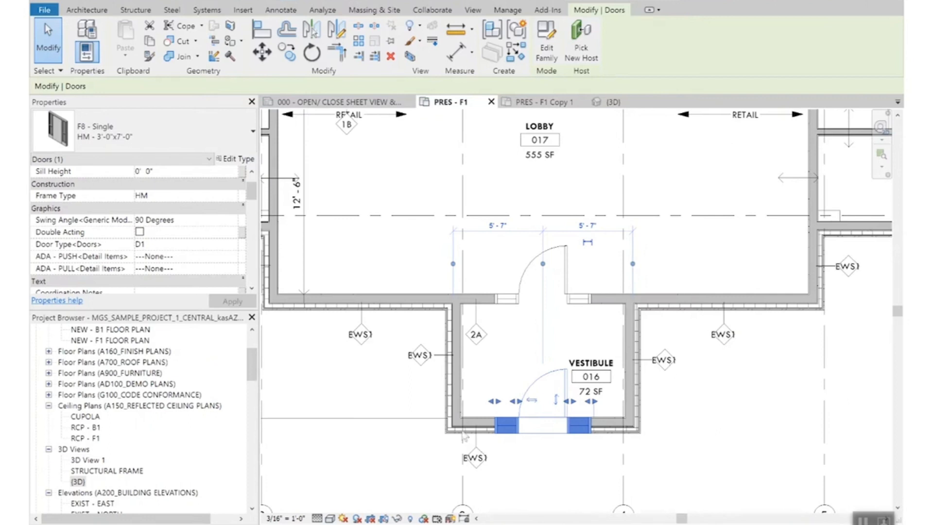
Try a 45-degree Swing Angle on the vestibule's exterior door and undo it
{"action": "left_click", "coordinate": [191, 222]}
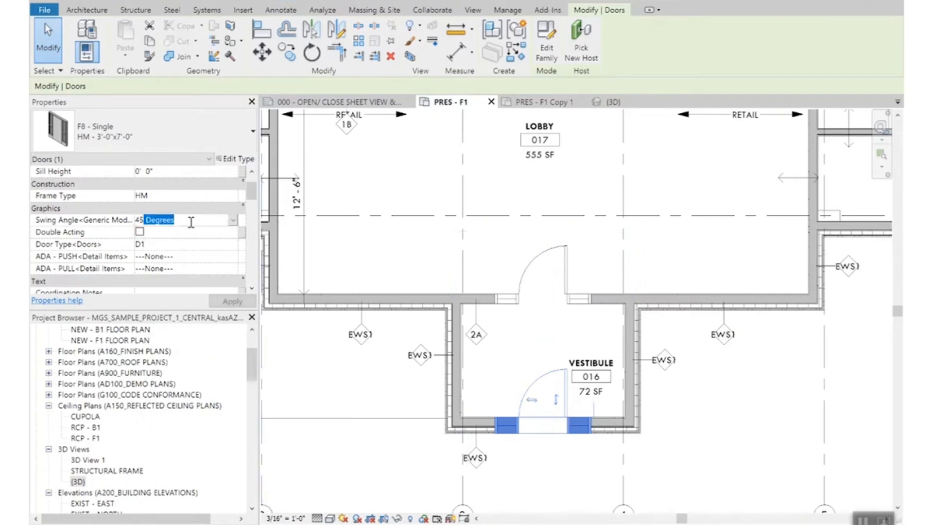
{"action": "type", "text": "45"}
{"action": "key", "text": "Return"}
{"action": "left_click", "coordinate": [669, 387]}
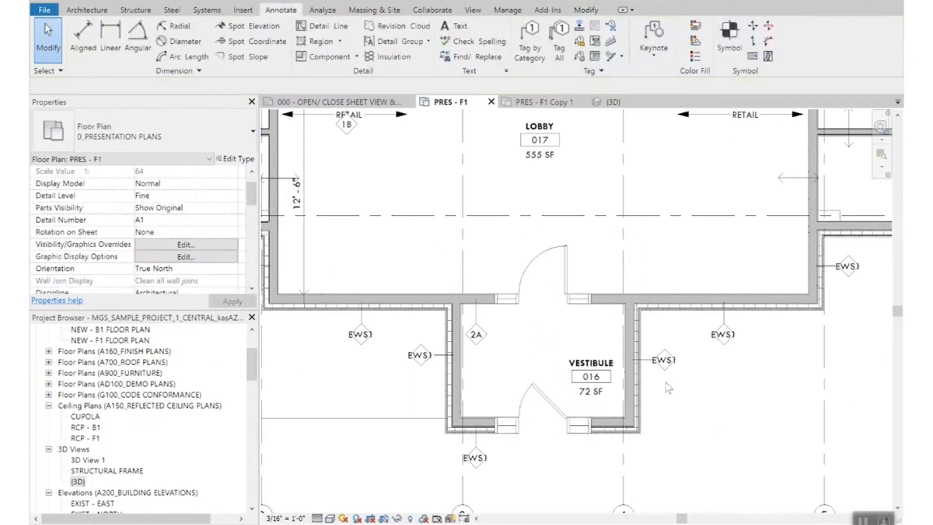
{"action": "key", "text": "ctrl+z"}
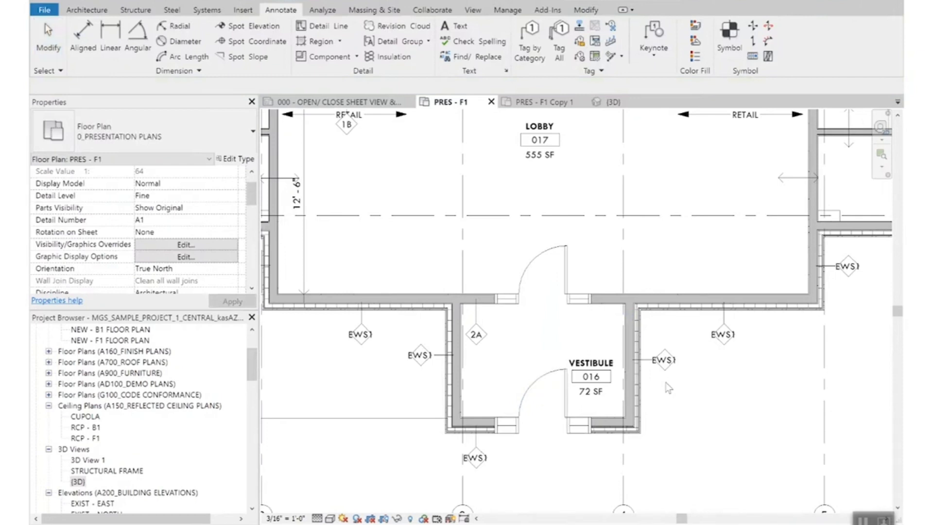
Try the Double Acting option on the vestibule's exterior door and turn it back off
{"action": "left_click", "coordinate": [546, 380]}
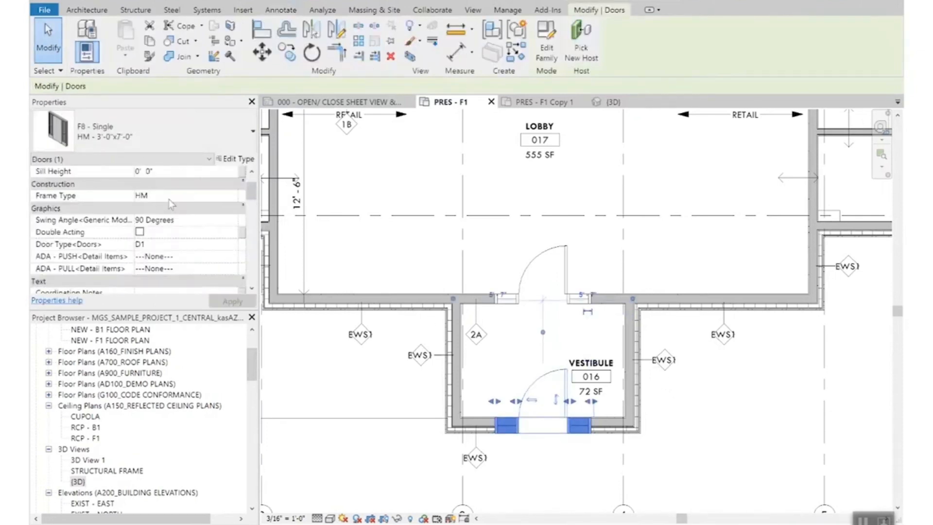
{"action": "left_click", "coordinate": [140, 232]}
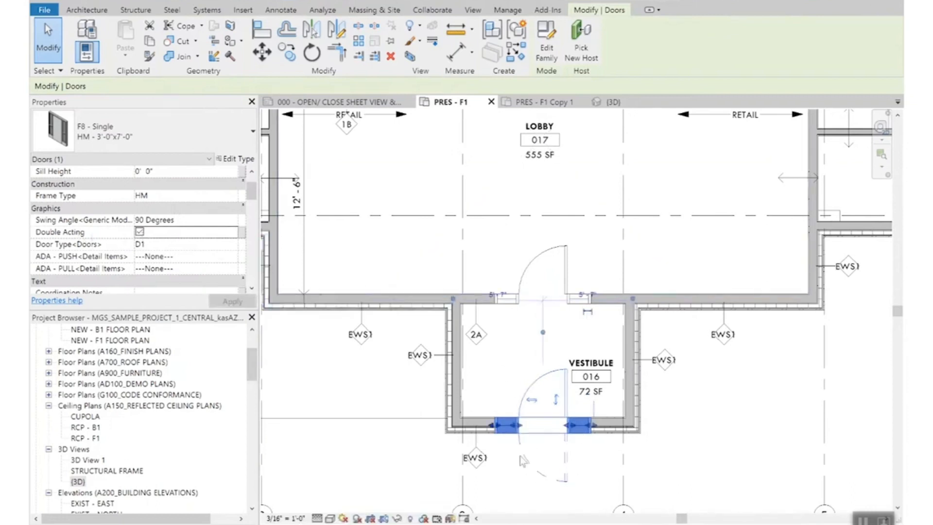
{"action": "left_click", "coordinate": [140, 232]}
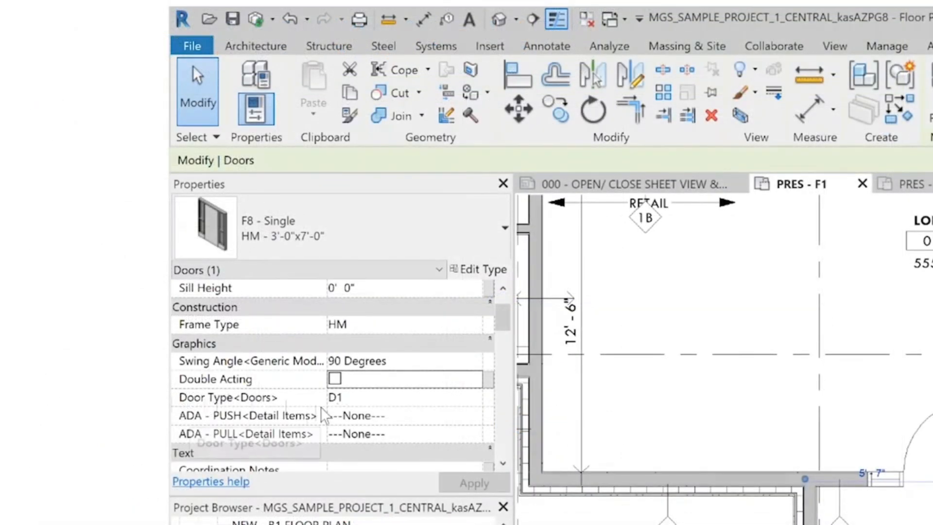
Examine the available Door Type options and compare the previews of the D1 to D7 door panels
{"action": "left_click", "coordinate": [474, 400]}
{"action": "scroll", "coordinate": [413, 440], "scroll_direction": "down", "scroll_amount": 2}
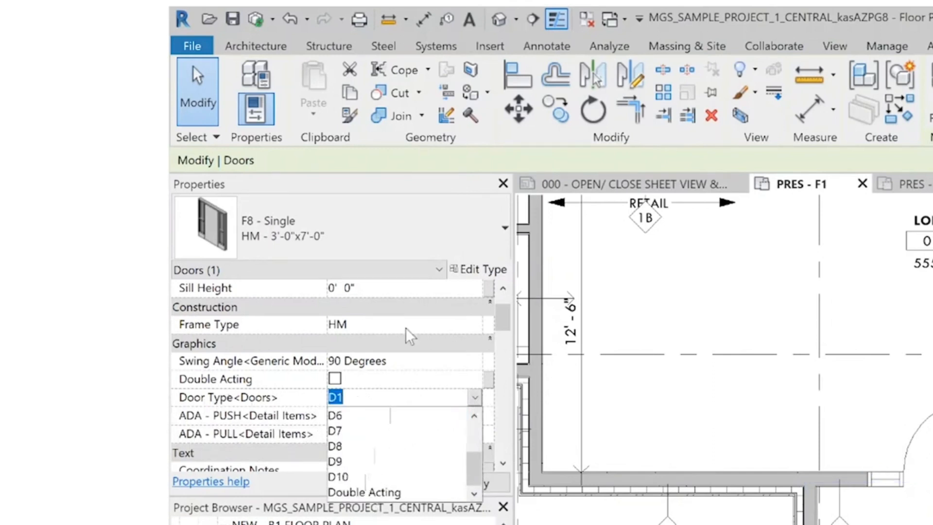
{"action": "left_click", "coordinate": [423, 234]}
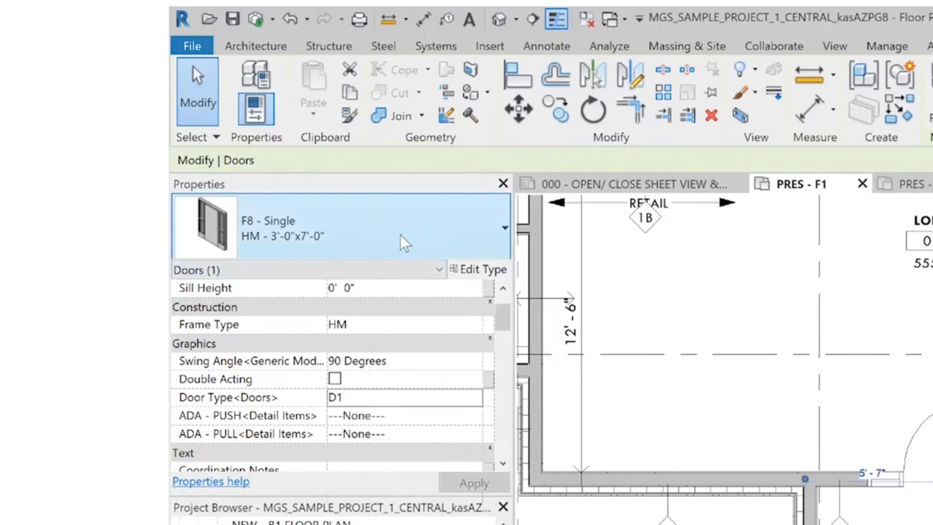
{"action": "left_click", "coordinate": [366, 233]}
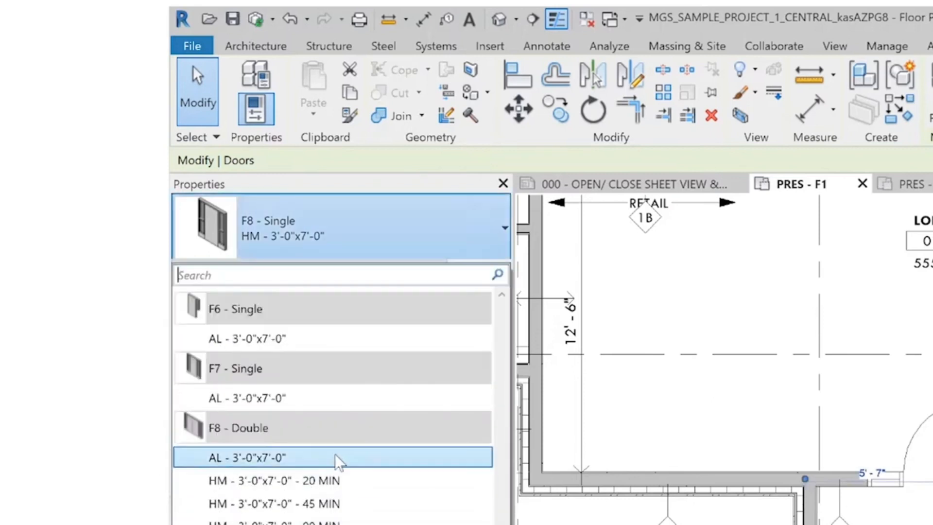
{"action": "scroll", "coordinate": [337, 459], "scroll_direction": "up", "scroll_amount": 5}
{"action": "scroll", "coordinate": [338, 459], "scroll_direction": "up", "scroll_amount": 15}
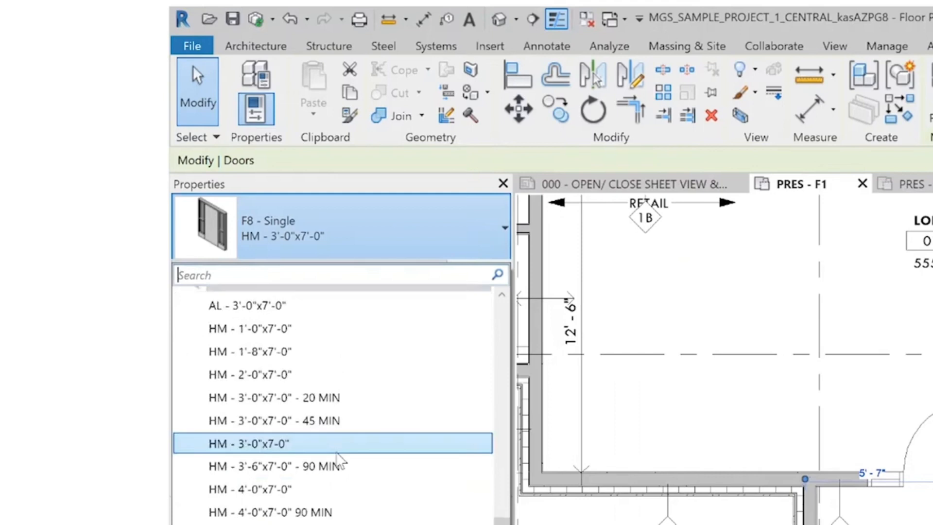
{"action": "scroll", "coordinate": [337, 452], "scroll_direction": "up", "scroll_amount": 15}
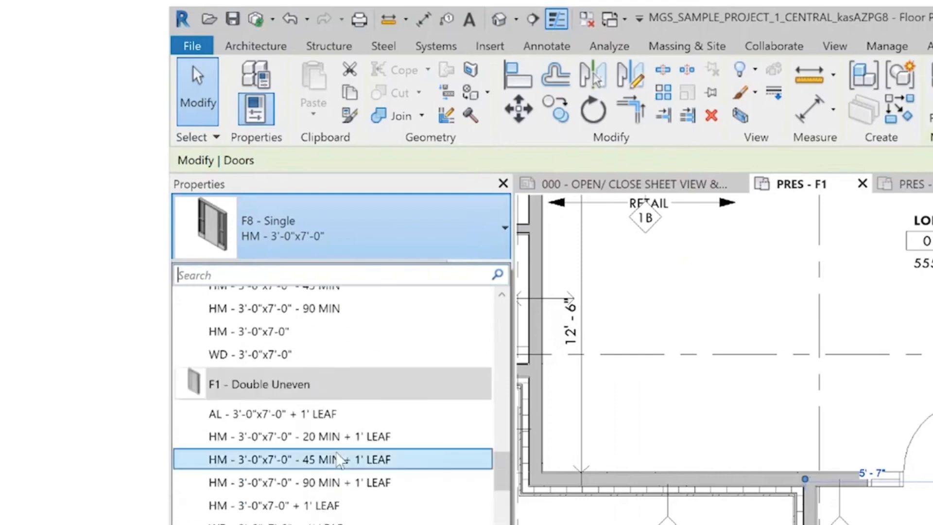
{"action": "scroll", "coordinate": [339, 459], "scroll_direction": "up", "scroll_amount": 6}
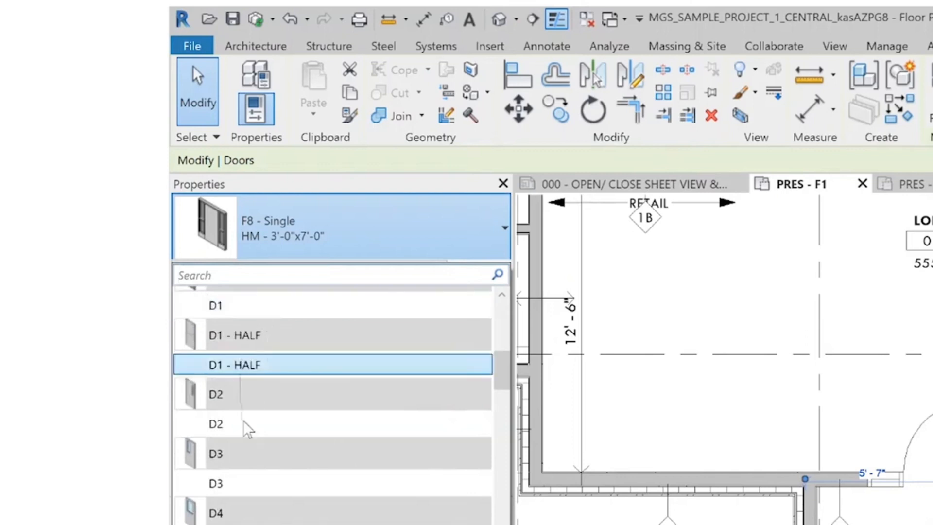
{"action": "scroll", "coordinate": [282, 388], "scroll_direction": "up", "scroll_amount": 2}
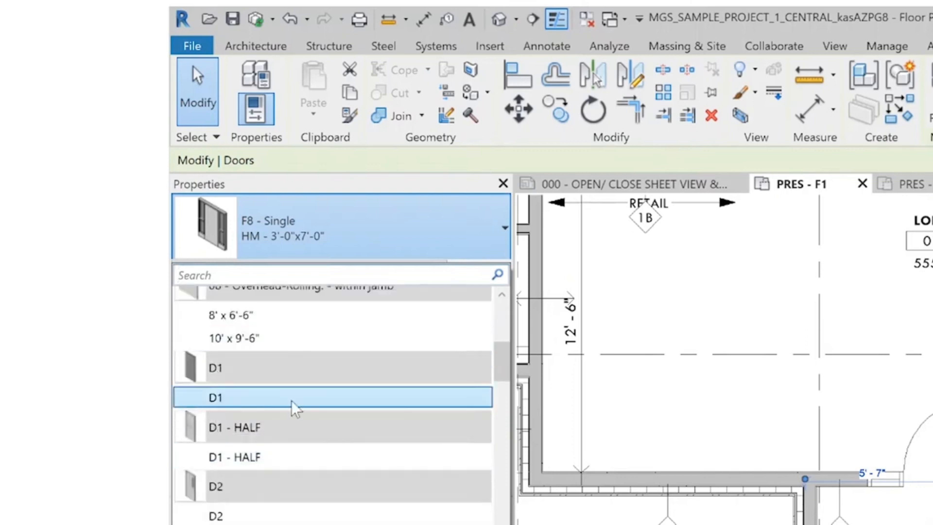
{"action": "scroll", "coordinate": [301, 392], "scroll_direction": "down", "scroll_amount": 3}
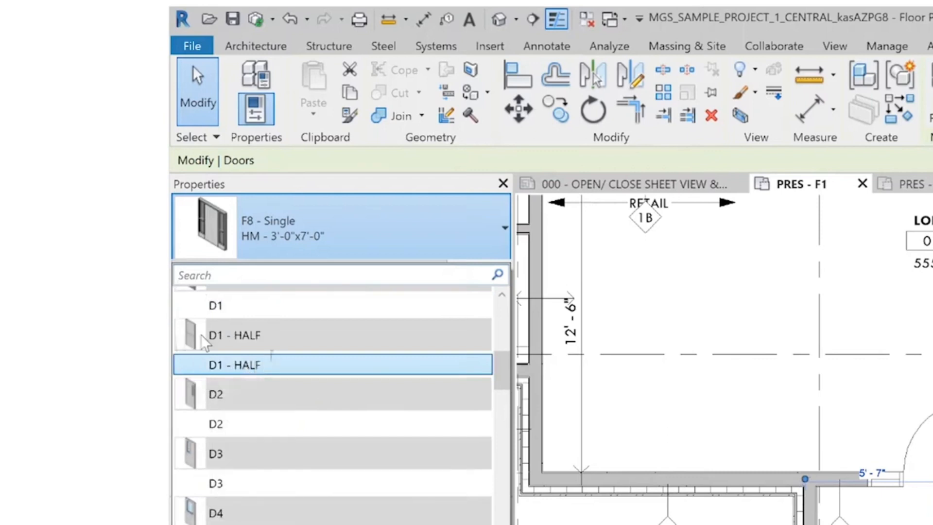
{"action": "mouse_move", "coordinate": [197, 396]}
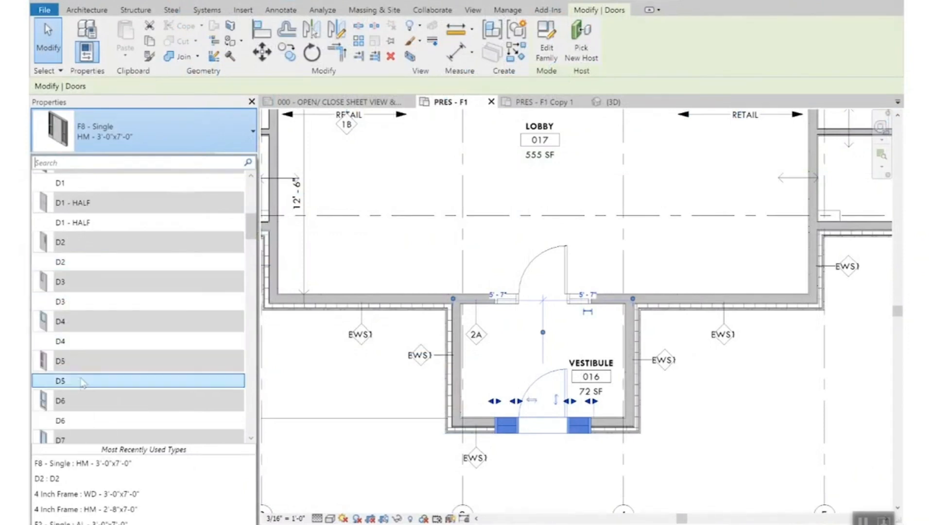
{"action": "mouse_move", "coordinate": [80, 386]}
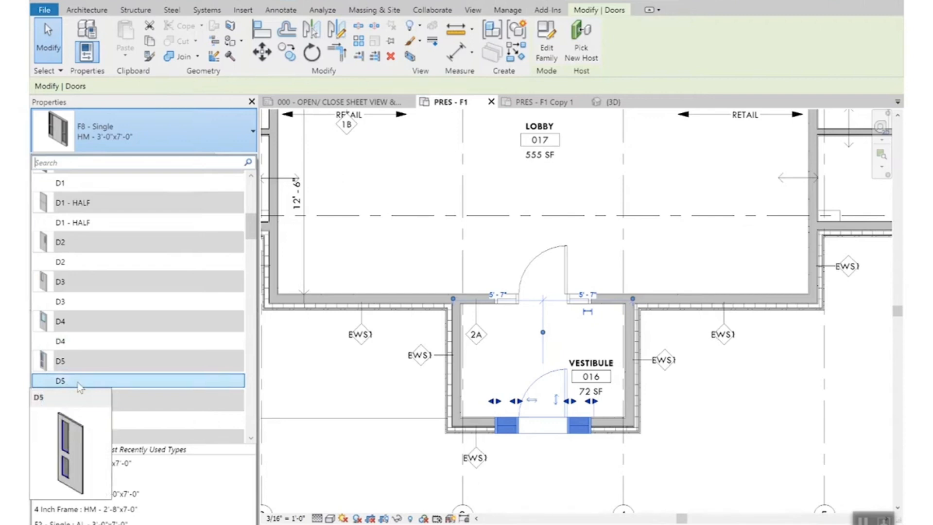
{"action": "scroll", "coordinate": [80, 386], "scroll_direction": "down", "scroll_amount": 1}
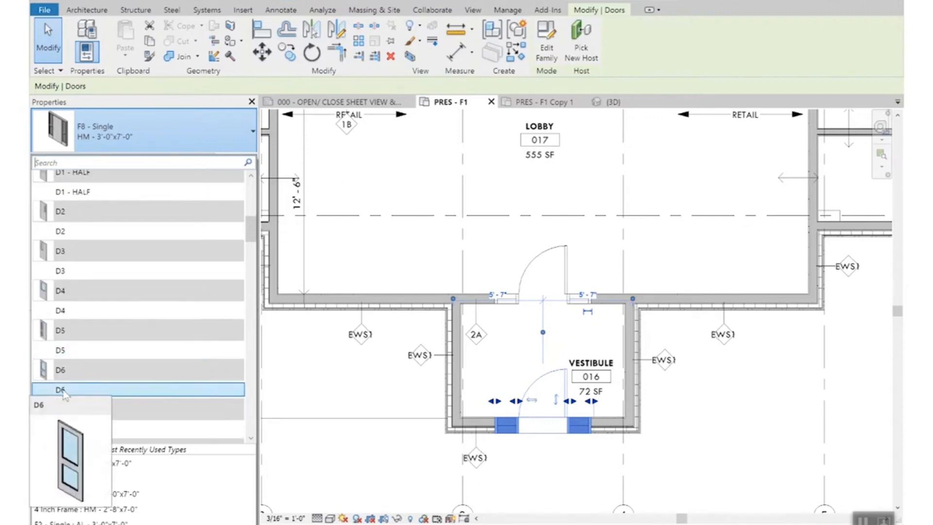
{"action": "scroll", "coordinate": [64, 394], "scroll_direction": "down", "scroll_amount": 1}
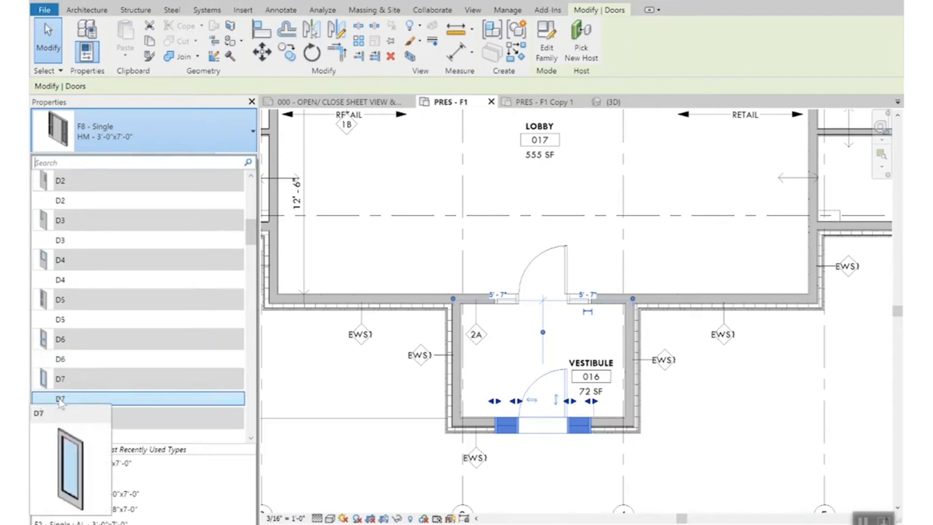
{"action": "left_click", "coordinate": [60, 402]}
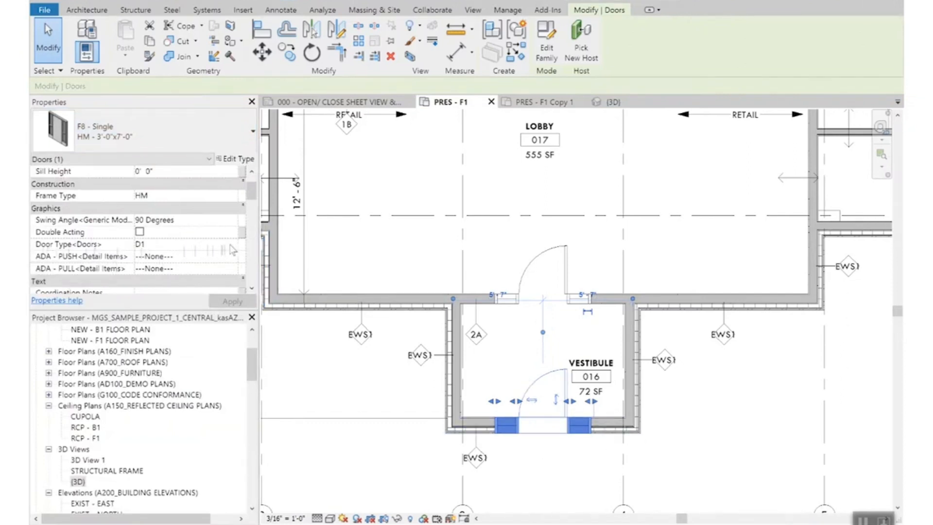
Set the Door Type of the vestibule's exterior and interior doors to D7 and check the exterior door in the 3D view
{"action": "left_click", "coordinate": [231, 246]}
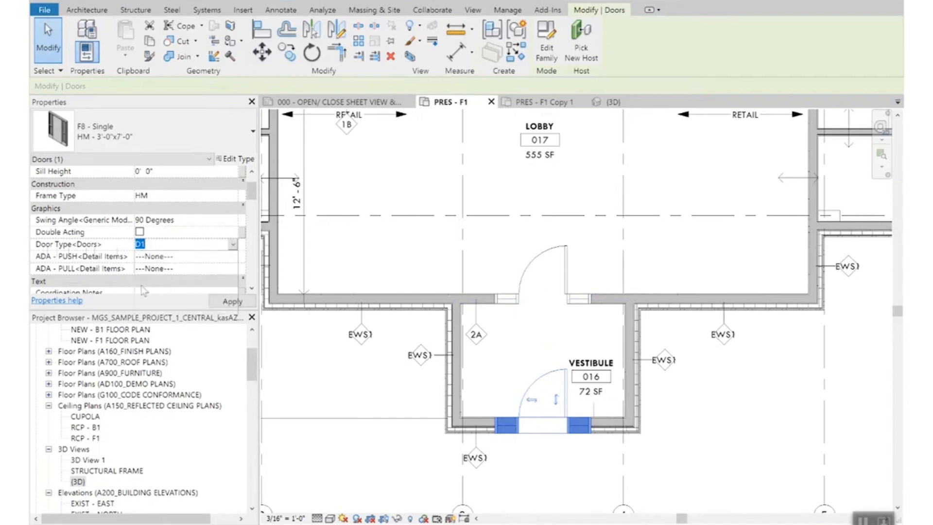
{"action": "left_click", "coordinate": [552, 251]}
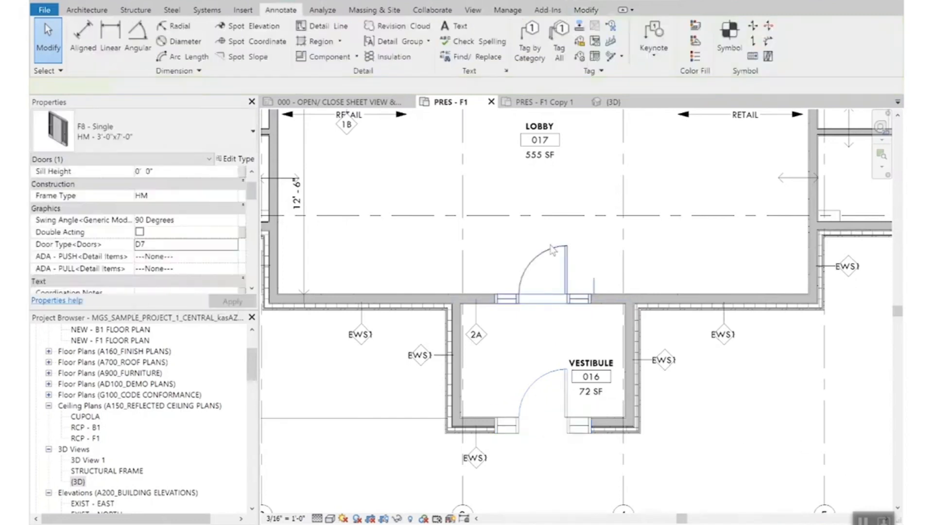
{"action": "left_click", "coordinate": [233, 244]}
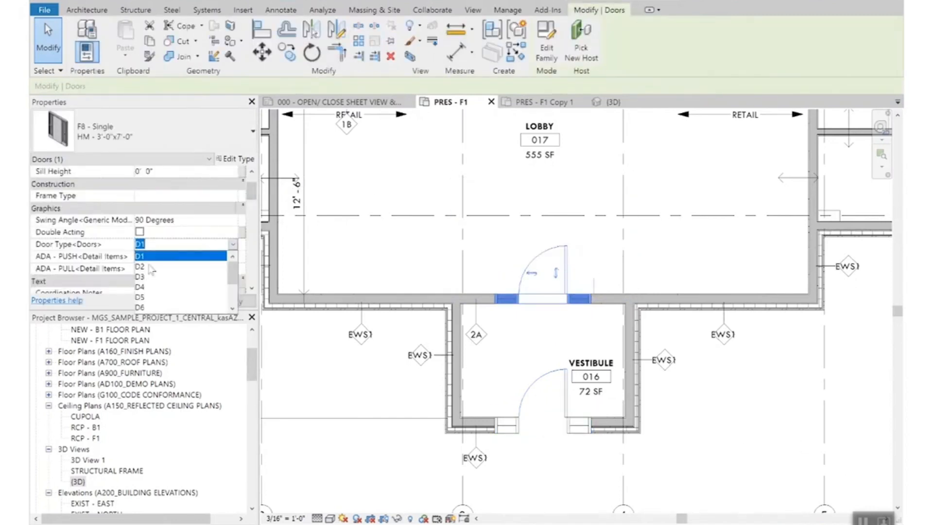
{"action": "scroll", "coordinate": [147, 290], "scroll_direction": "down", "scroll_amount": 1}
{"action": "left_click", "coordinate": [142, 287]}
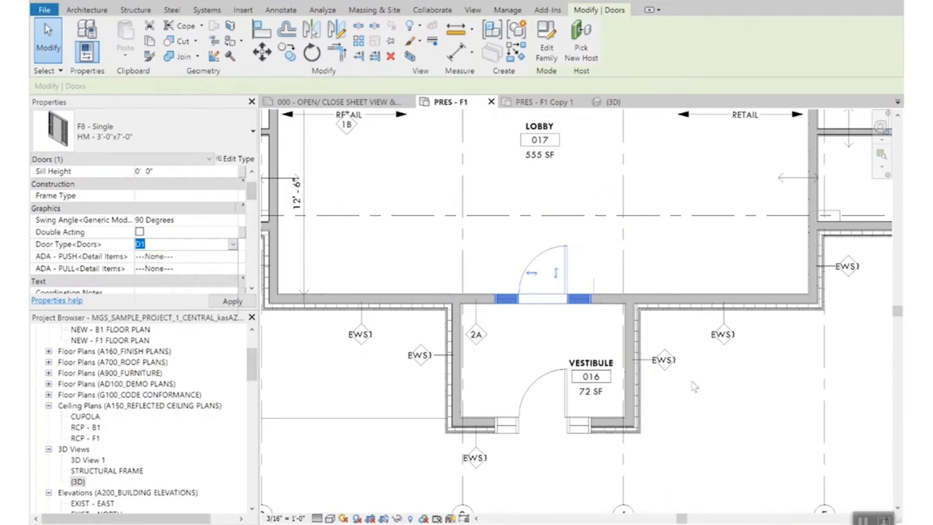
{"action": "left_click", "coordinate": [689, 415]}
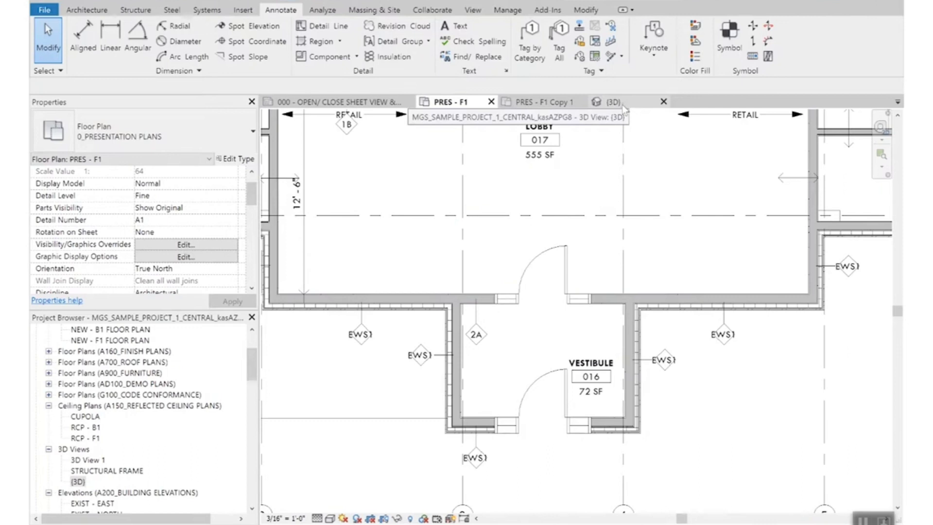
{"action": "left_click", "coordinate": [623, 105]}
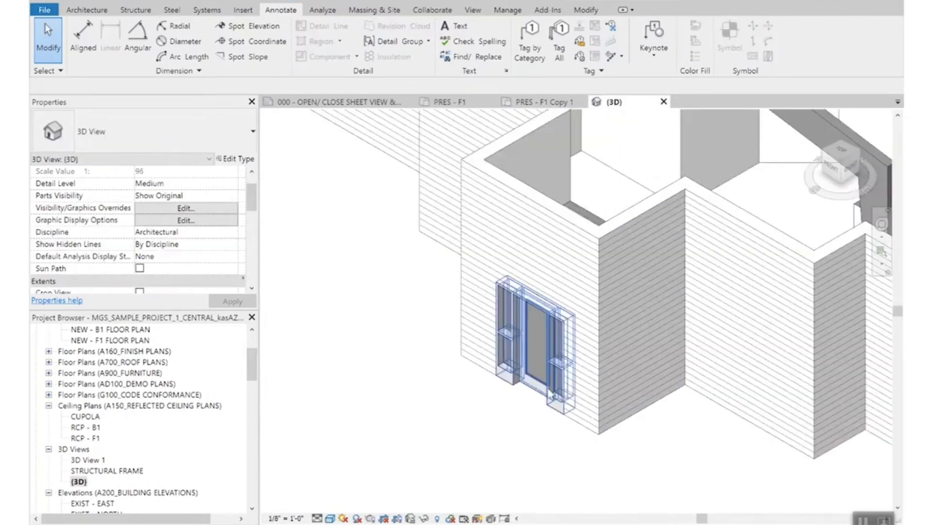
{"action": "scroll", "coordinate": [536, 370], "scroll_direction": "up", "scroll_amount": 3}
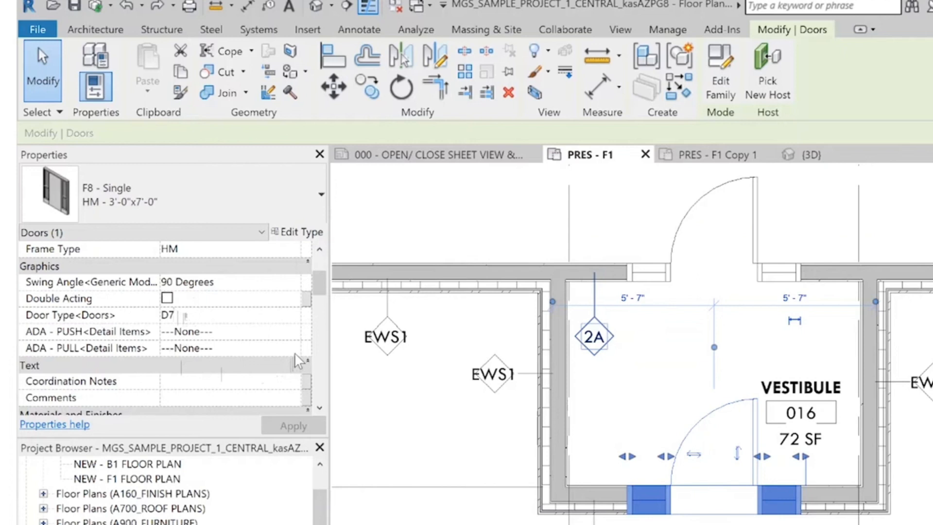
Set the ADA - PULL clearance of the vestibule's exterior door to A - PULL Front in the PRES - F1 floor plan
{"action": "left_click", "coordinate": [272, 347]}
{"action": "left_click", "coordinate": [294, 348]}
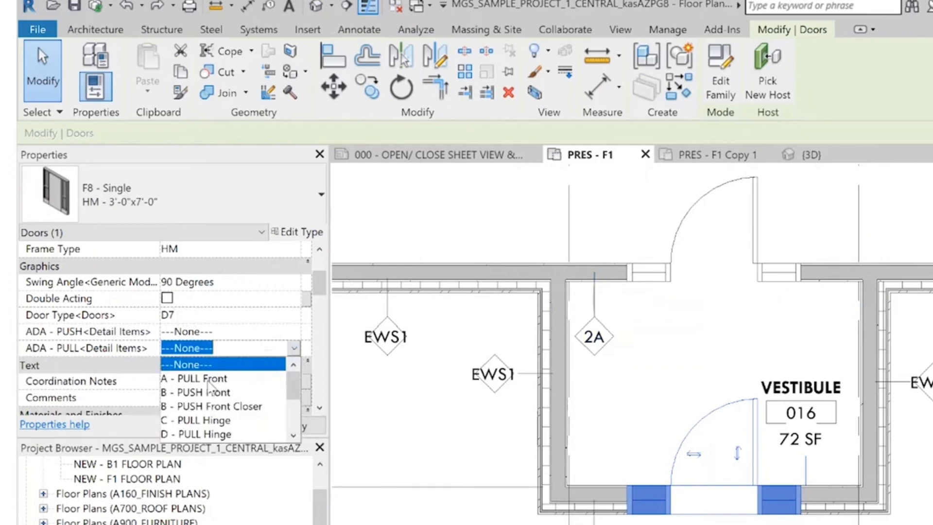
{"action": "left_click", "coordinate": [204, 384]}
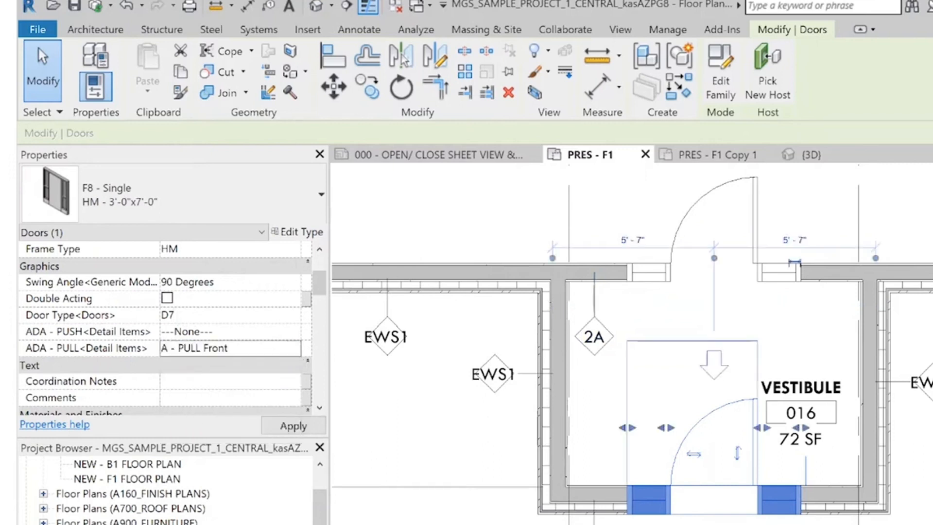
Undo the ADA - PULL clearance of the vestibule's exterior door and enter CHECK CLOSER as its Coordination Notes
{"action": "left_click", "coordinate": [725, 315]}
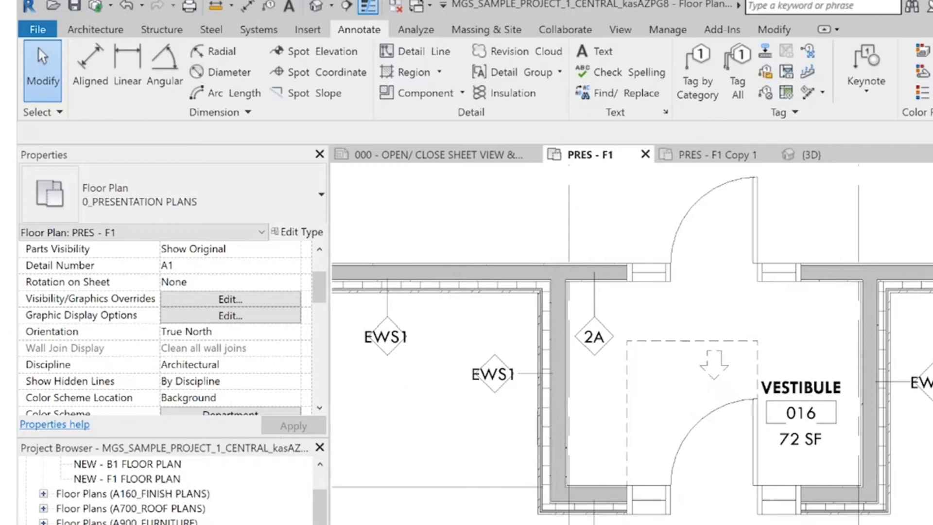
{"action": "key", "text": "ctrl+z"}
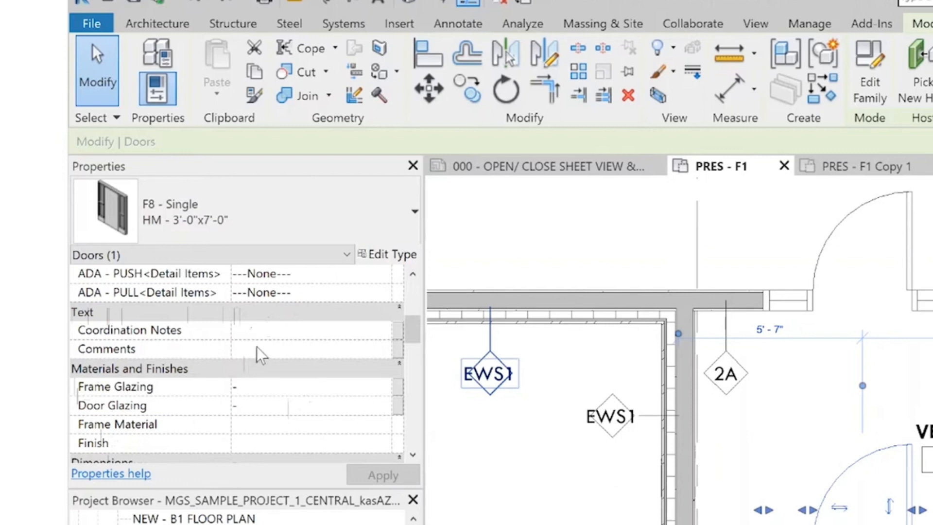
{"action": "left_click", "coordinate": [257, 330]}
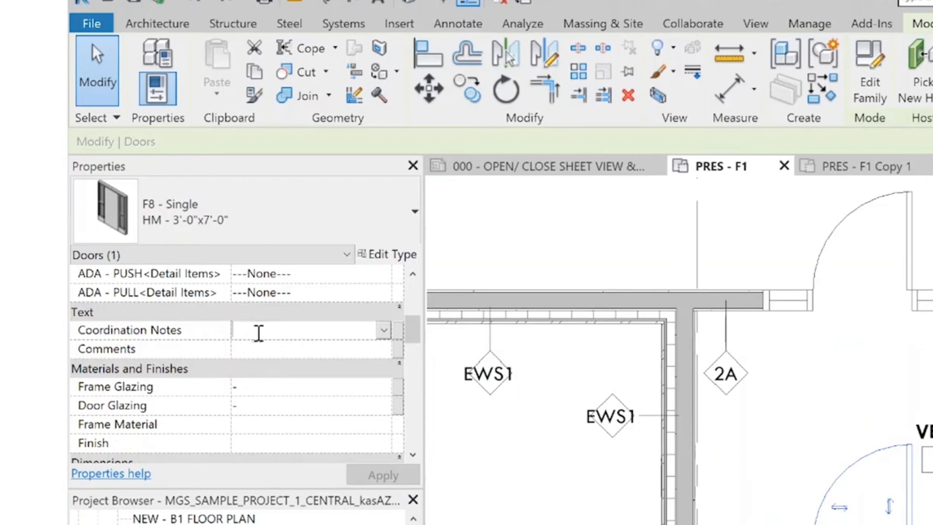
{"action": "type", "text": "CHECK CLOSER"}
{"action": "key", "text": "Return"}
{"action": "scroll", "coordinate": [260, 331], "scroll_direction": "down", "scroll_amount": 1}
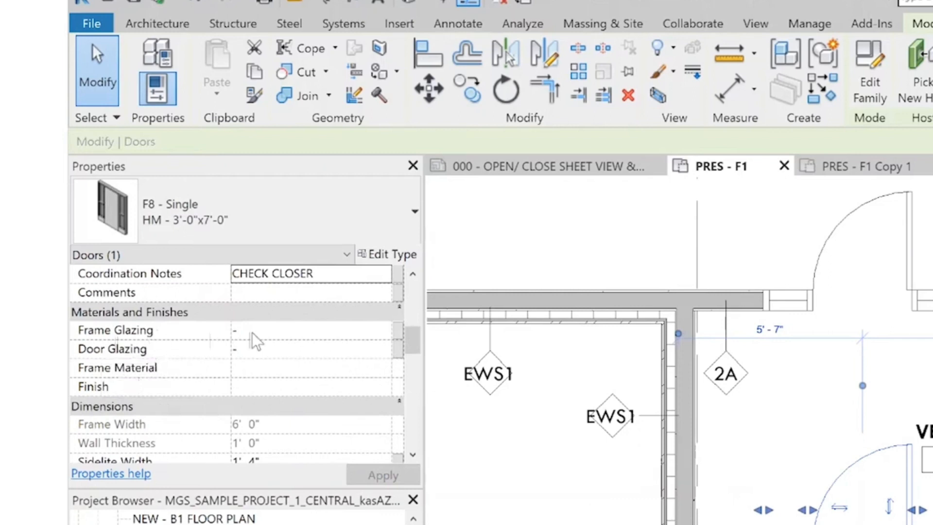
In the 3D view, assign the ITG material to the Frame Glazing of the vestibule's exterior door
{"action": "left_click", "coordinate": [930, 166]}
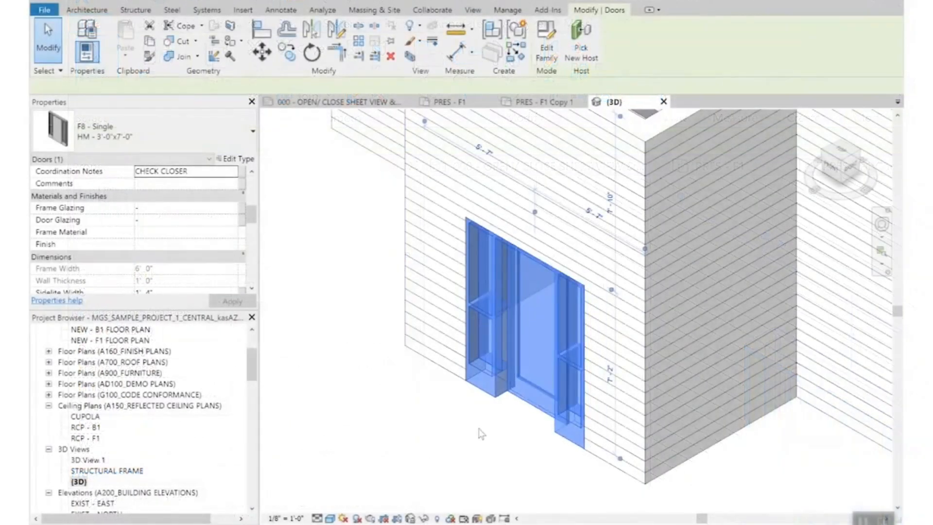
{"action": "left_click", "coordinate": [481, 432]}
{"action": "scroll", "coordinate": [486, 432], "scroll_direction": "up", "scroll_amount": 5}
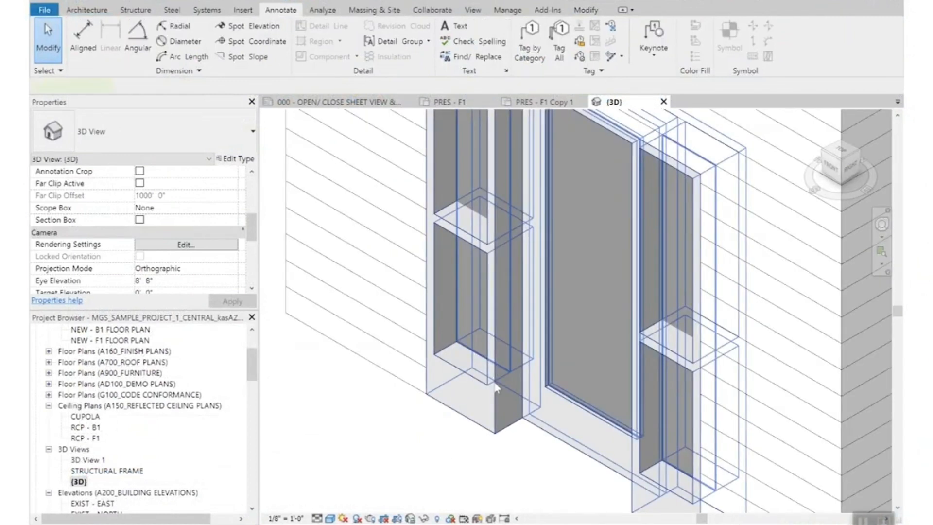
{"action": "left_click", "coordinate": [477, 381]}
{"action": "left_click", "coordinate": [228, 208]}
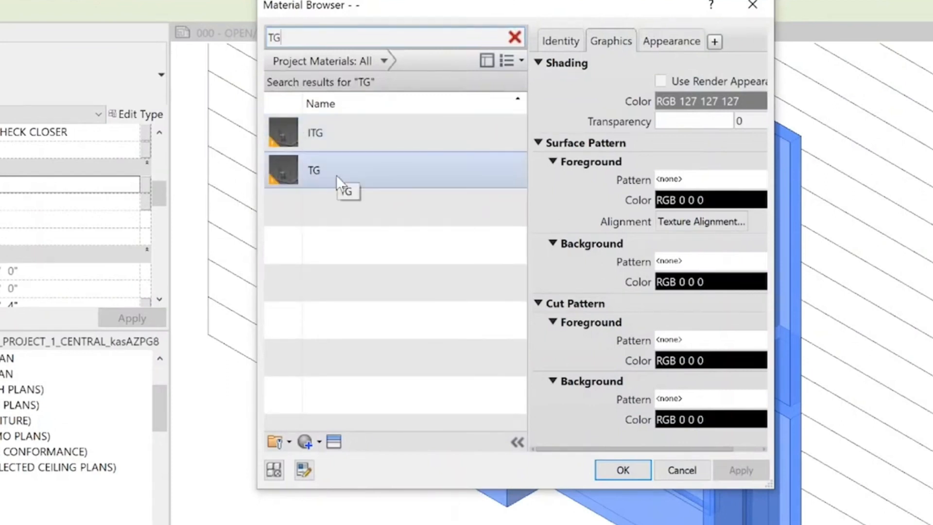
{"action": "left_click", "coordinate": [366, 139]}
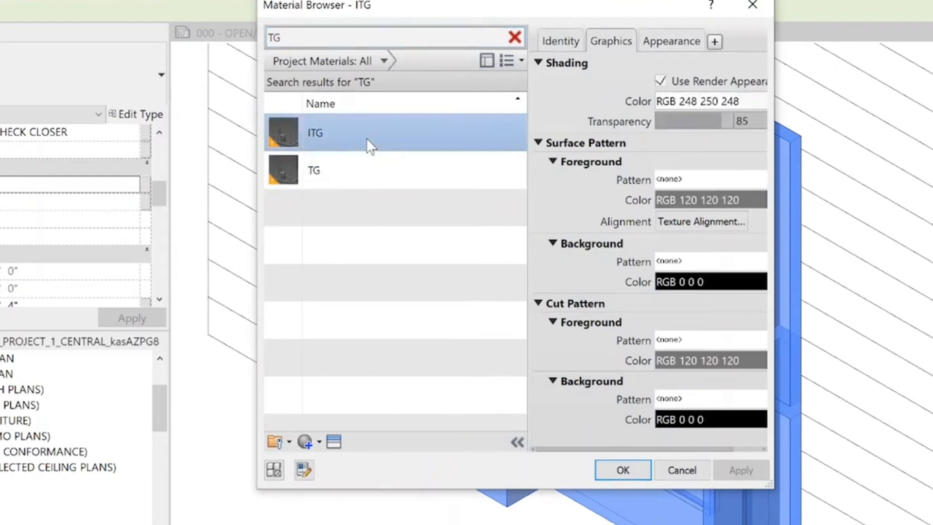
{"action": "left_click", "coordinate": [611, 470]}
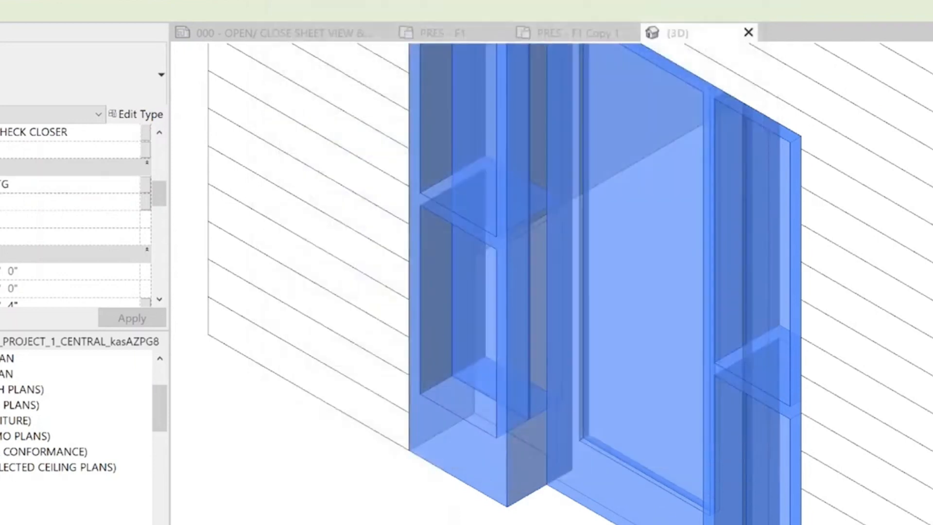
{"action": "key", "text": "Escape"}
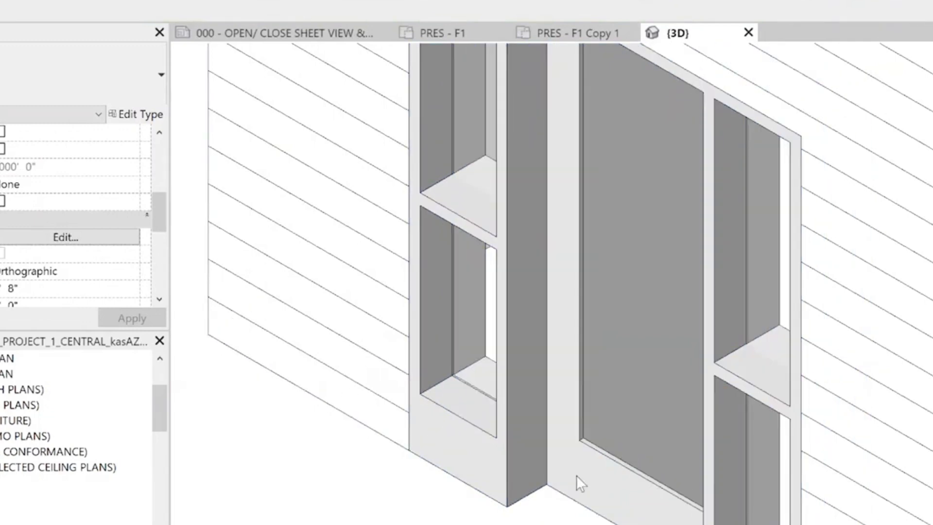
Set the exterior door's Door Glazing to ITG and check the glass in the 3D view
{"action": "left_click", "coordinate": [573, 490]}
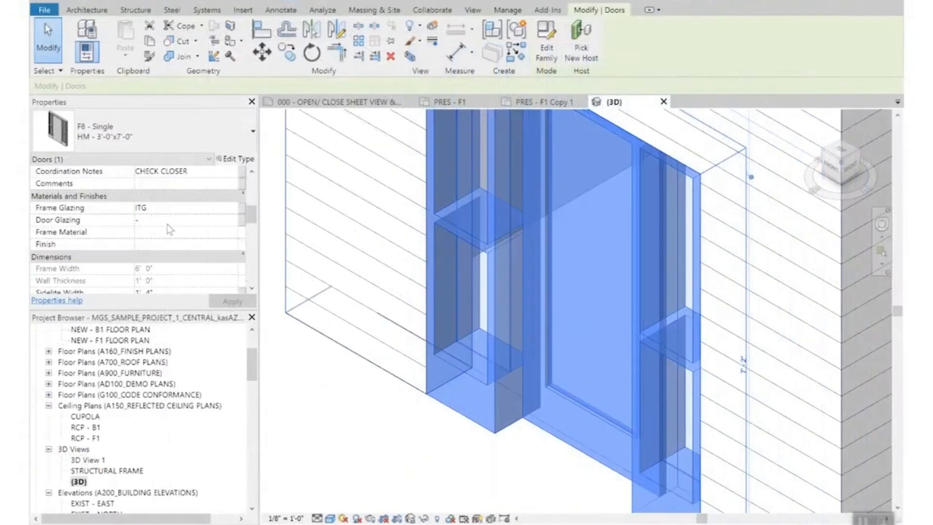
{"action": "left_click", "coordinate": [173, 224]}
{"action": "type", "text": "ITG"}
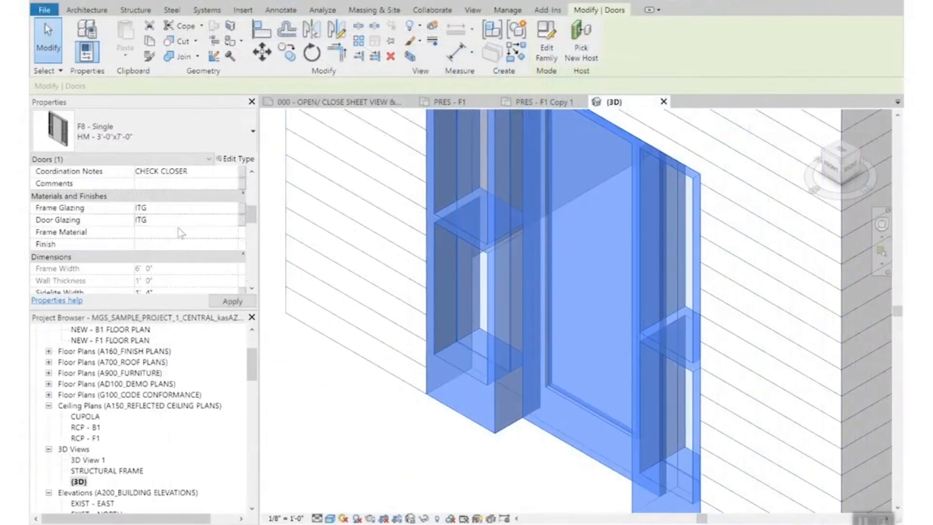
{"action": "left_click", "coordinate": [446, 475]}
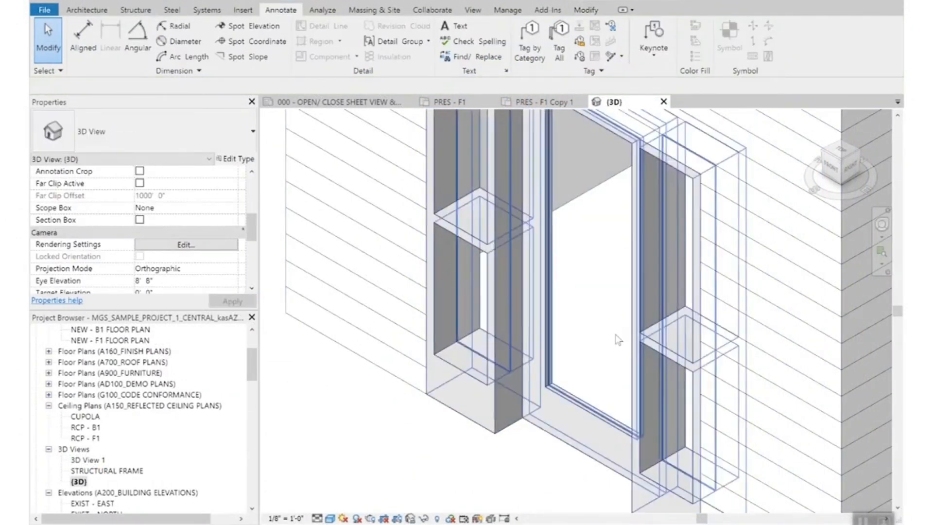
Set the exterior door's instance Frame Material to HM and its Finish to PF
{"action": "left_click", "coordinate": [570, 407]}
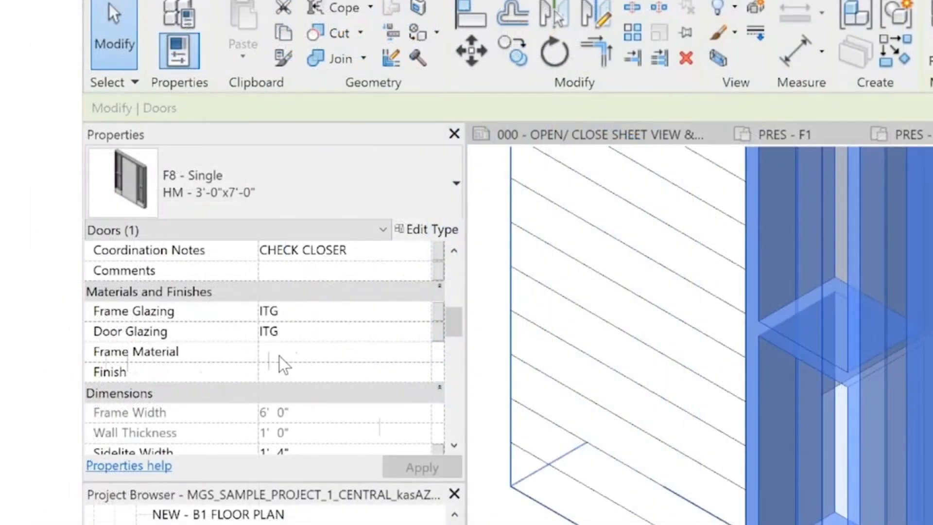
{"action": "left_click", "coordinate": [280, 354]}
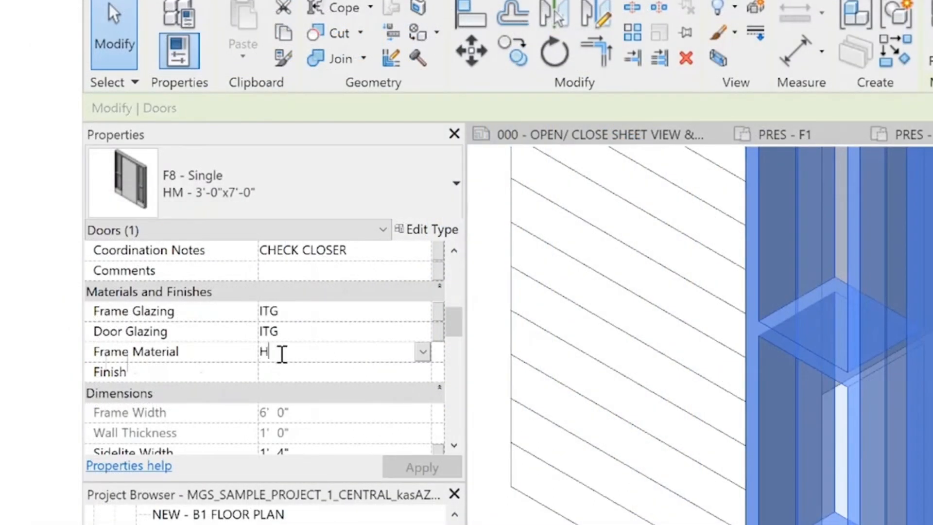
{"action": "type", "text": "HM"}
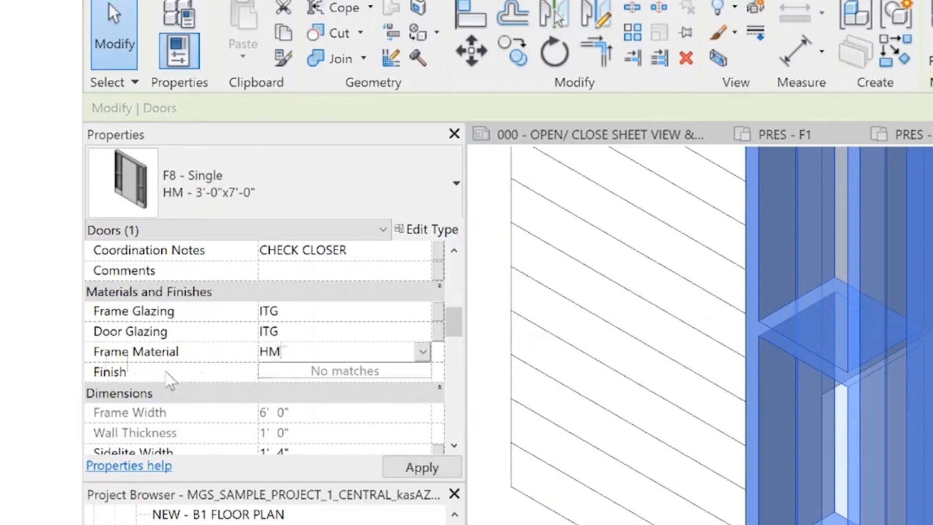
{"action": "left_click", "coordinate": [325, 376]}
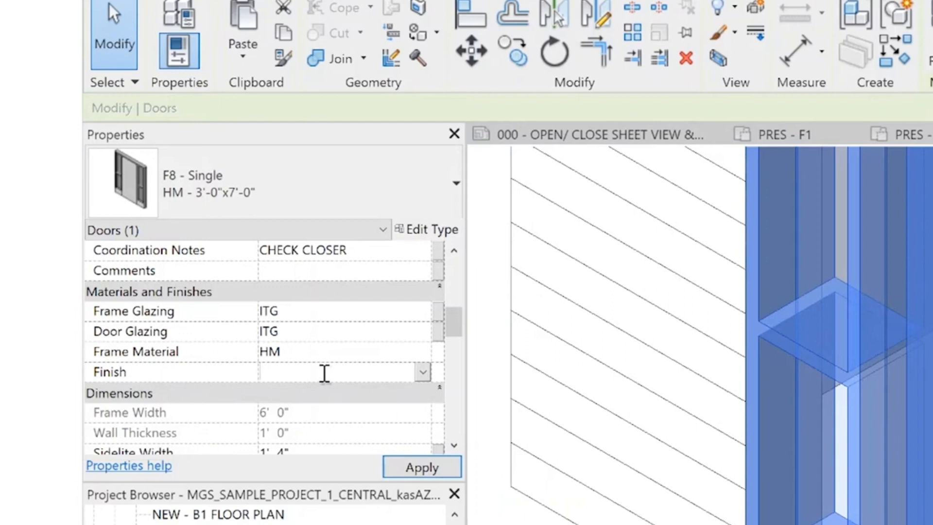
{"action": "type", "text": "PF"}
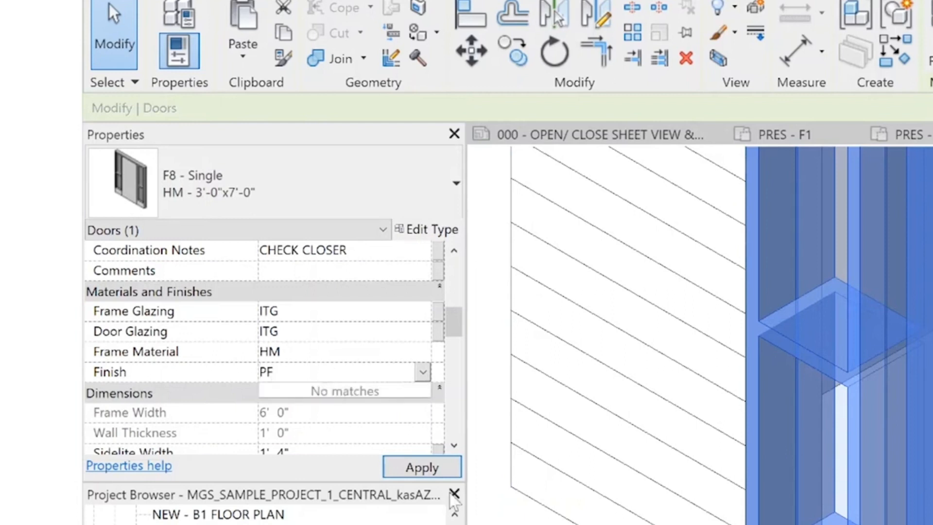
{"action": "left_click", "coordinate": [421, 468]}
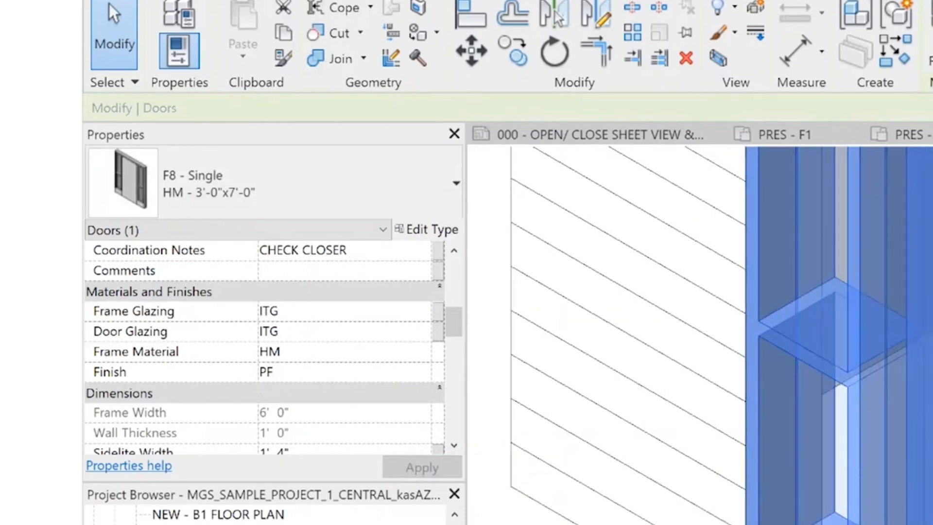
Change the exterior door's instance Frame Material to FG
{"action": "scroll", "coordinate": [365, 312], "scroll_direction": "down", "scroll_amount": 2}
{"action": "scroll", "coordinate": [332, 303], "scroll_direction": "up", "scroll_amount": 1}
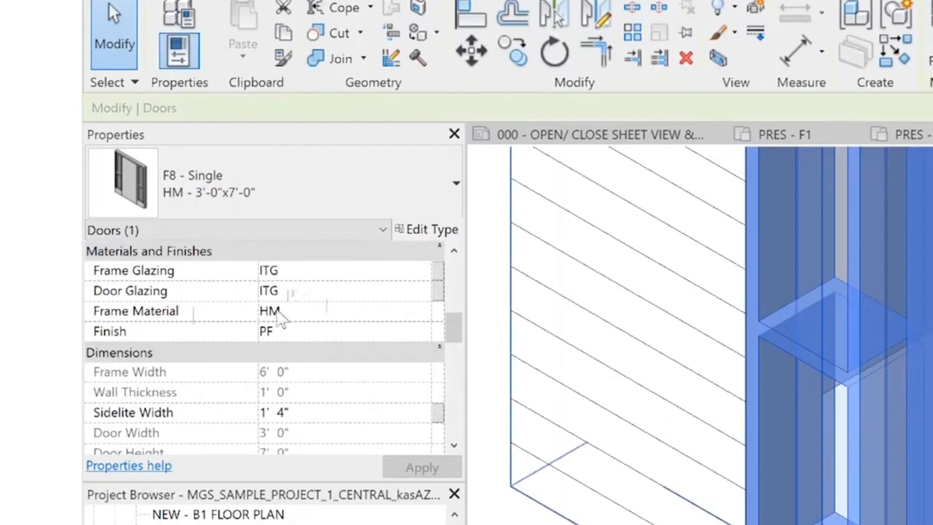
{"action": "left_click", "coordinate": [298, 310]}
{"action": "type", "text": "FG"}
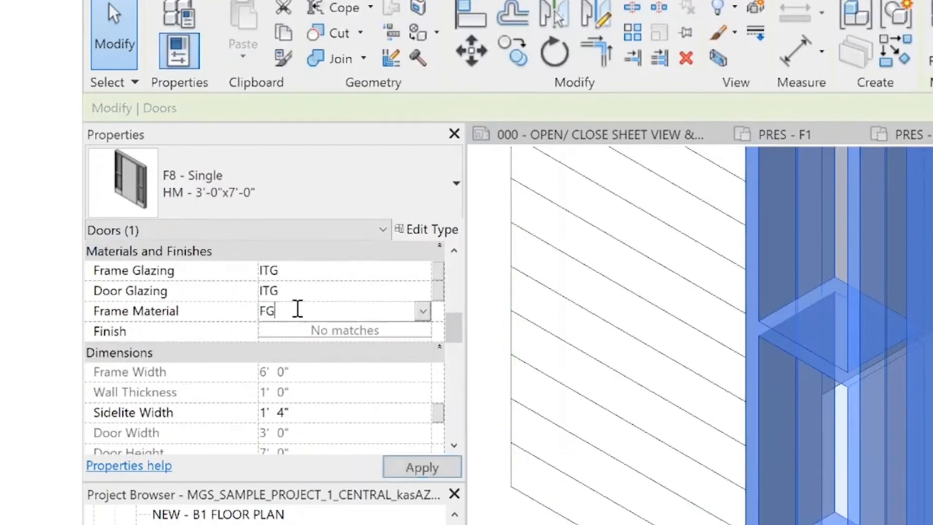
{"action": "key", "text": "Return"}
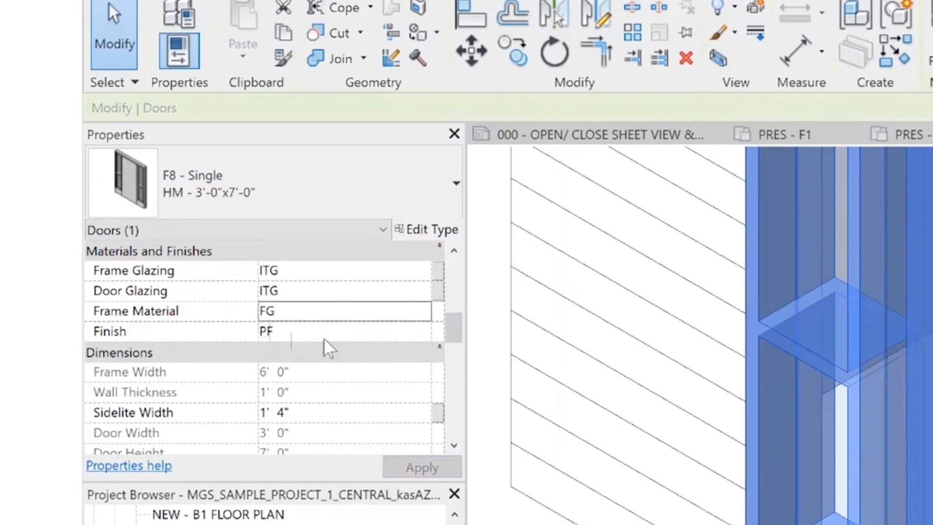
Rename the F8 - Single door type as FG - 3'-0"x7'-0"
{"action": "left_click_drag", "start_coordinate": [452, 333], "coordinate": [457, 325]}
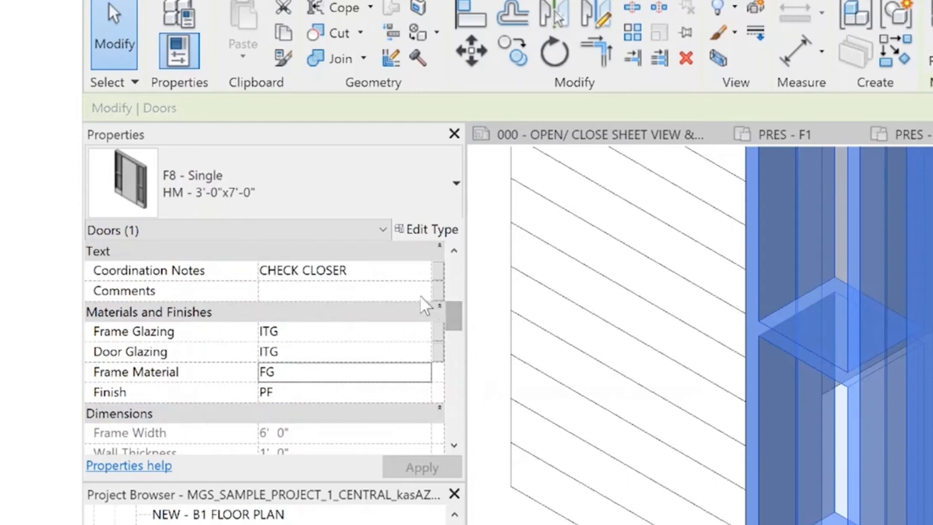
{"action": "left_click", "coordinate": [414, 234]}
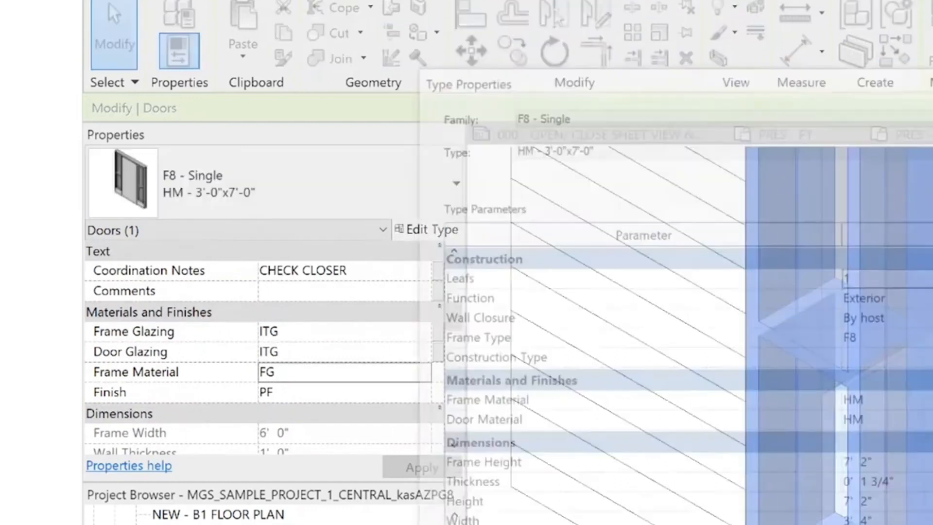
{"action": "left_click", "coordinate": [832, 91]}
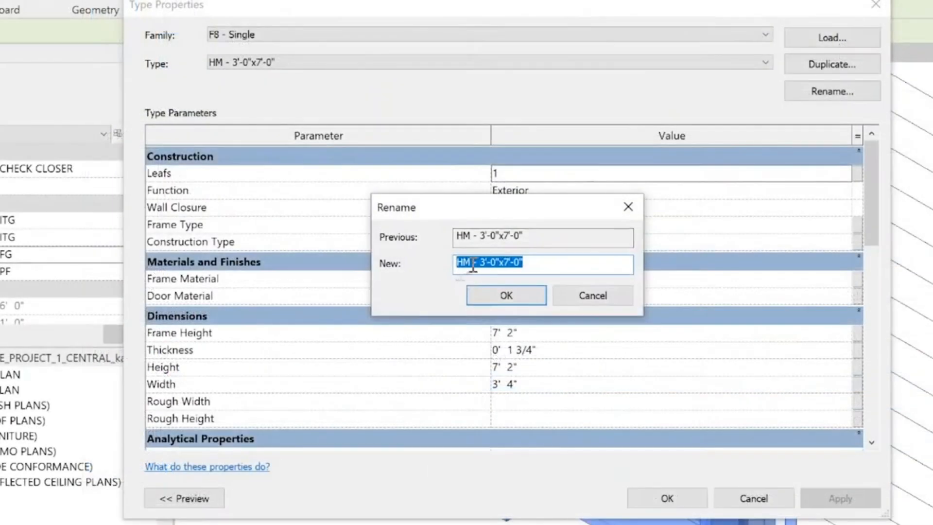
{"action": "left_click_drag", "start_coordinate": [470, 263], "coordinate": [426, 263]}
{"action": "type", "text": "FG"}
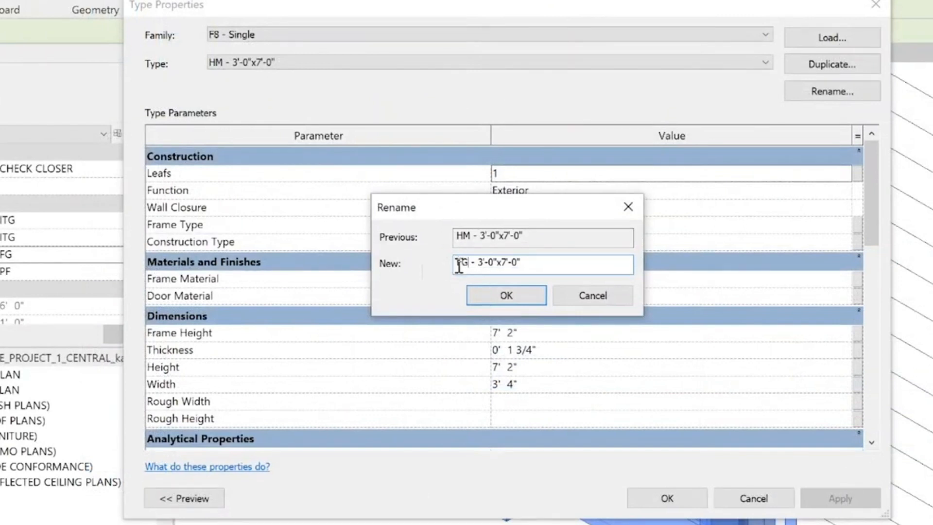
{"action": "left_click", "coordinate": [515, 295]}
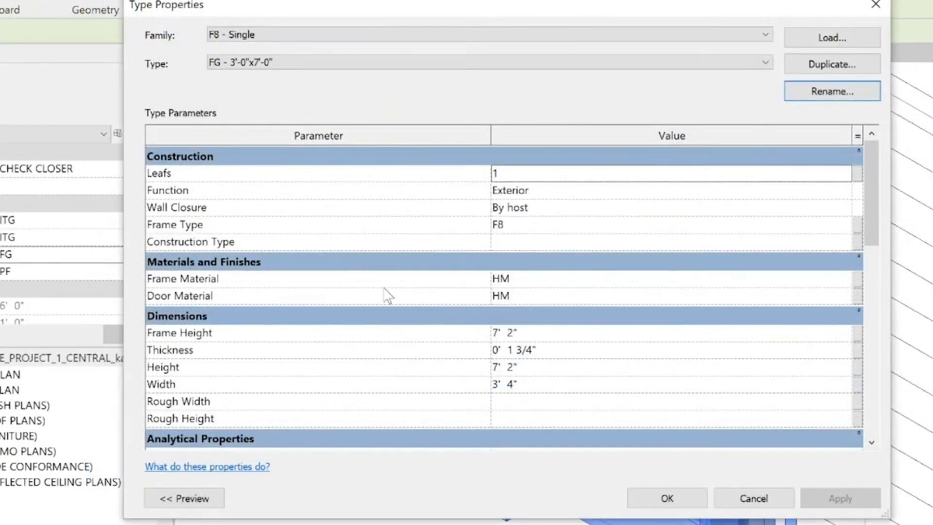
Try to enter FG directly as the Frame Material in the door's type properties
{"action": "left_click", "coordinate": [536, 277]}
{"action": "type", "text": "FG"}
{"action": "key", "text": "Return"}
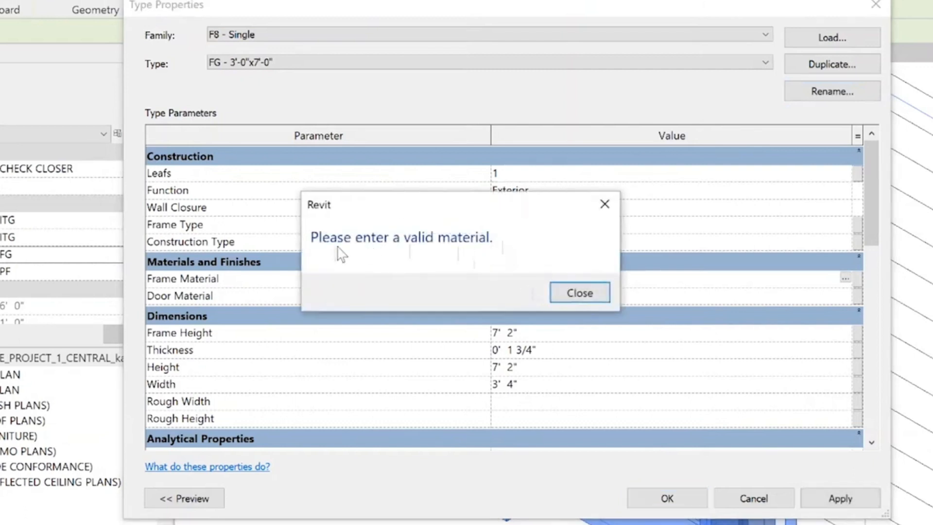
{"action": "left_click", "coordinate": [566, 291]}
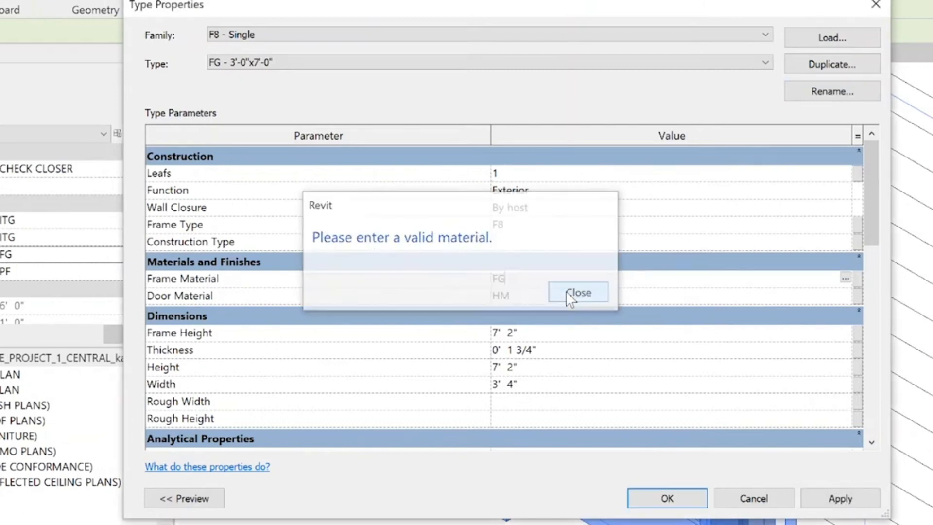
For the type's Frame Material, search the materials for FIBER, duplicate Plastic - GFRP - Glass Fiber Reinforced Plastic and name the copy FG
{"action": "left_click", "coordinate": [846, 278]}
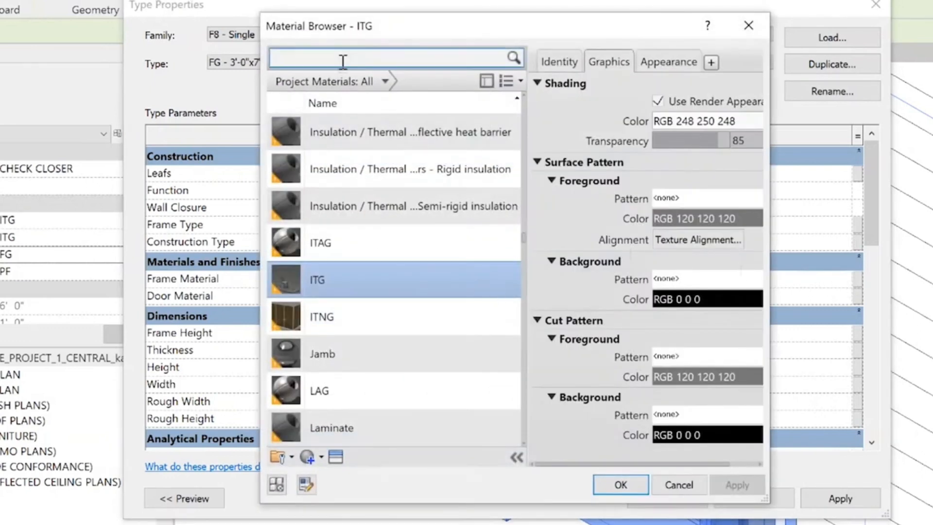
{"action": "left_click", "coordinate": [343, 61]}
{"action": "type", "text": "FIBER"}
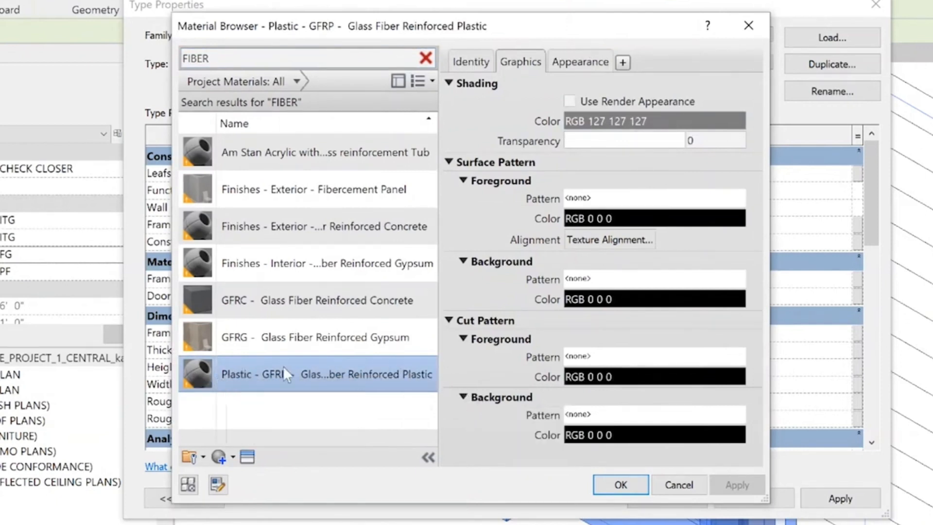
{"action": "right_click", "coordinate": [319, 378]}
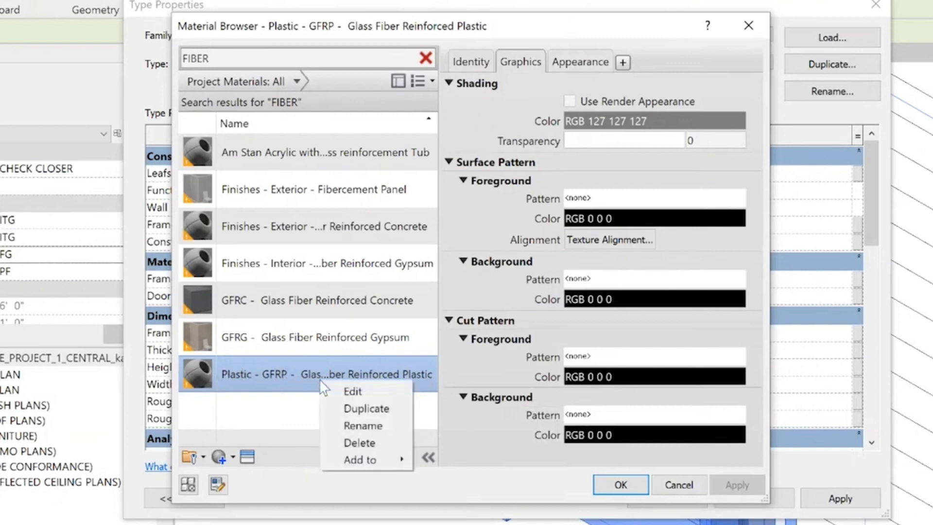
{"action": "left_click", "coordinate": [360, 409]}
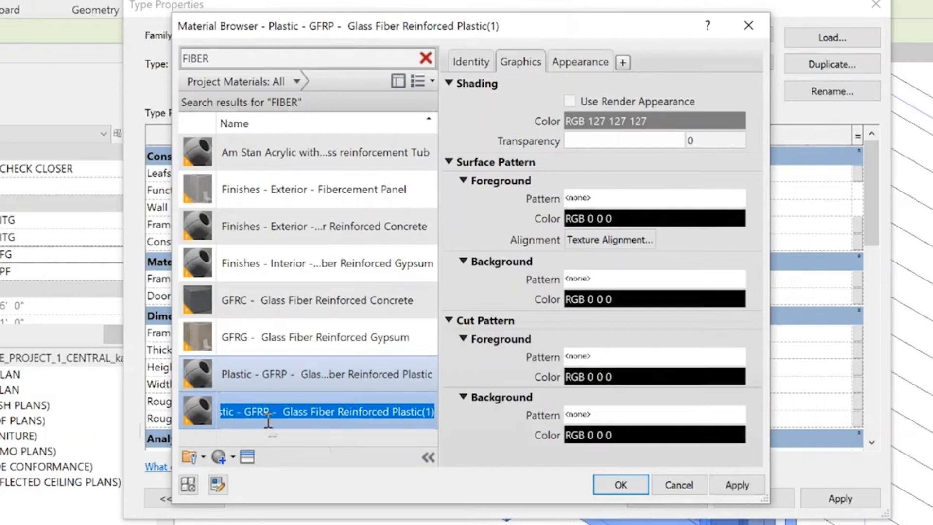
{"action": "type", "text": "FG"}
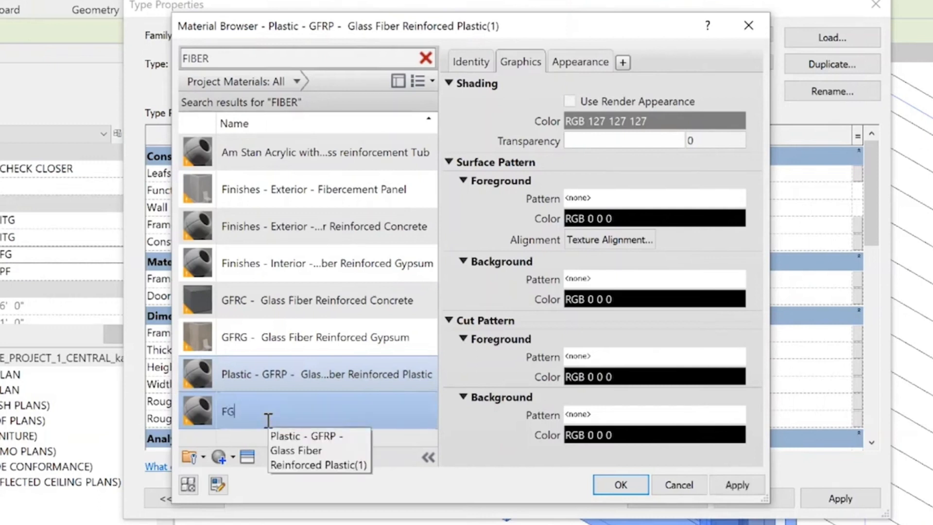
{"action": "key", "text": "Return"}
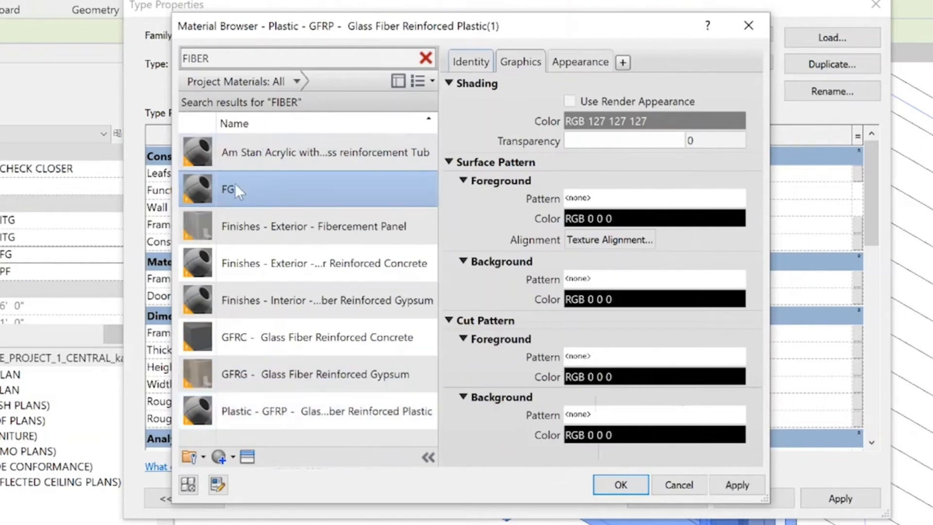
Duplicate the FG material's appearance asset and assign FG as the door type's Frame Material
{"action": "left_click", "coordinate": [599, 66]}
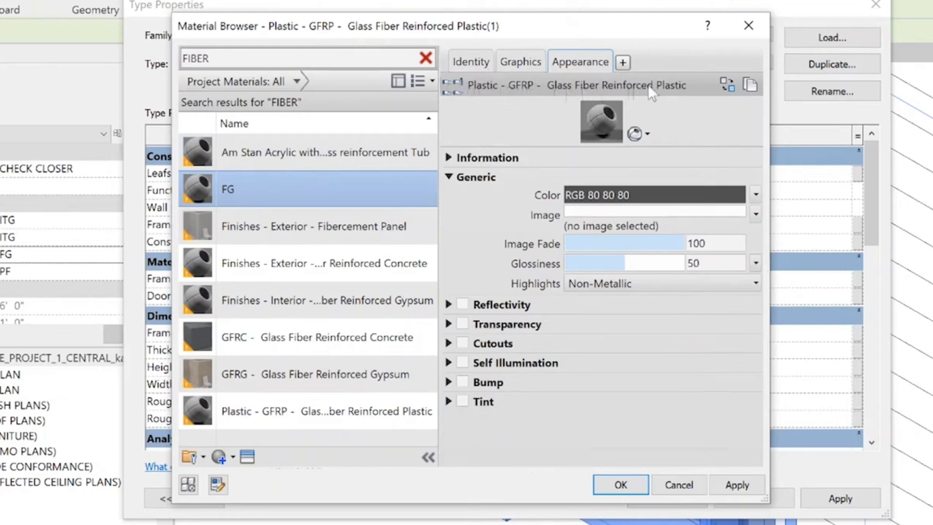
{"action": "left_click", "coordinate": [749, 86]}
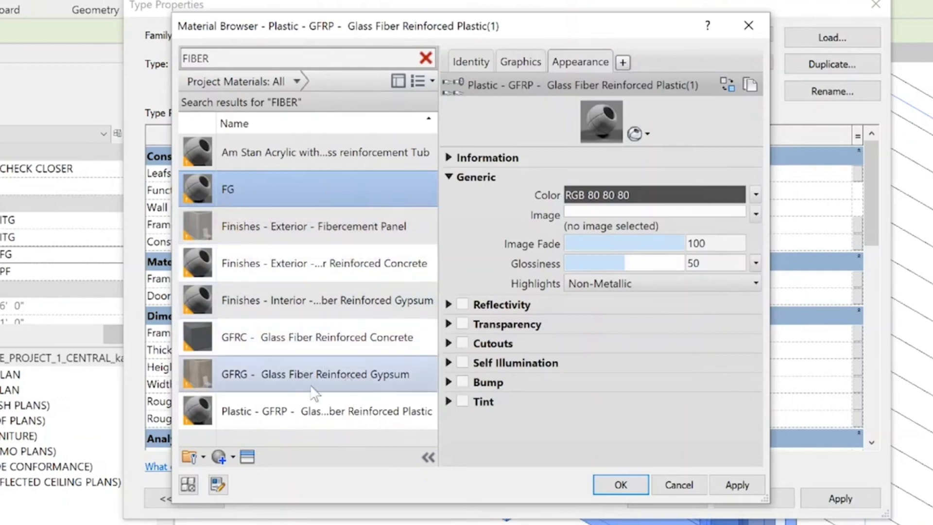
{"action": "left_click", "coordinate": [618, 483]}
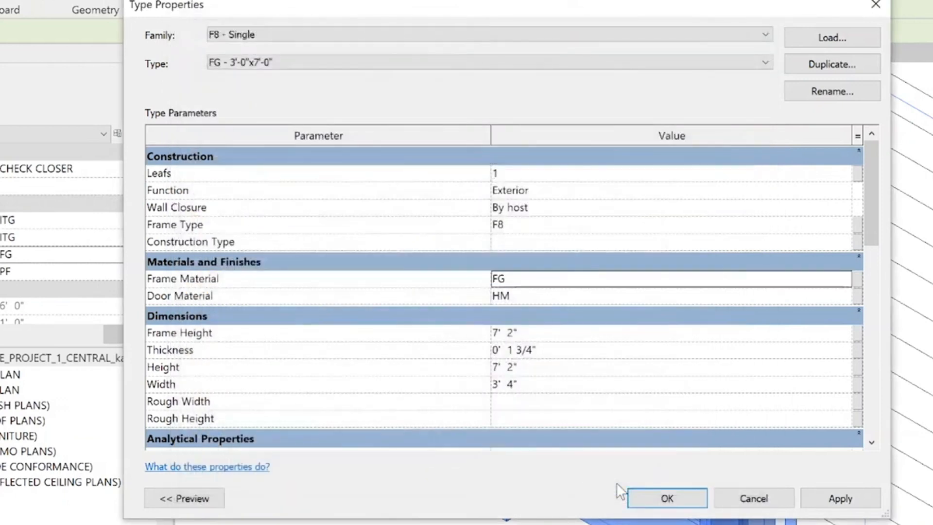
Set the Door Material of the F8 - Single FG door type to FG and accept the type properties
{"action": "left_click", "coordinate": [515, 297]}
{"action": "double_click", "coordinate": [523, 298]}
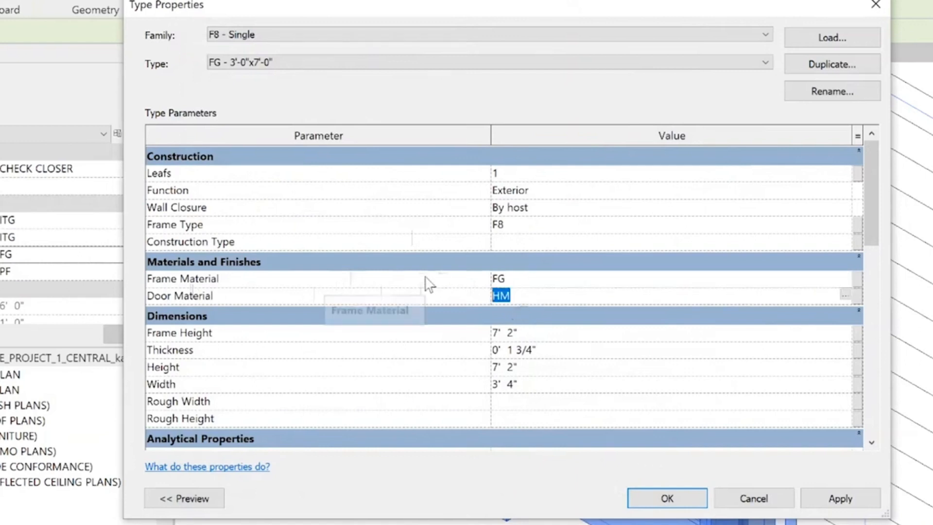
{"action": "type", "text": "FG"}
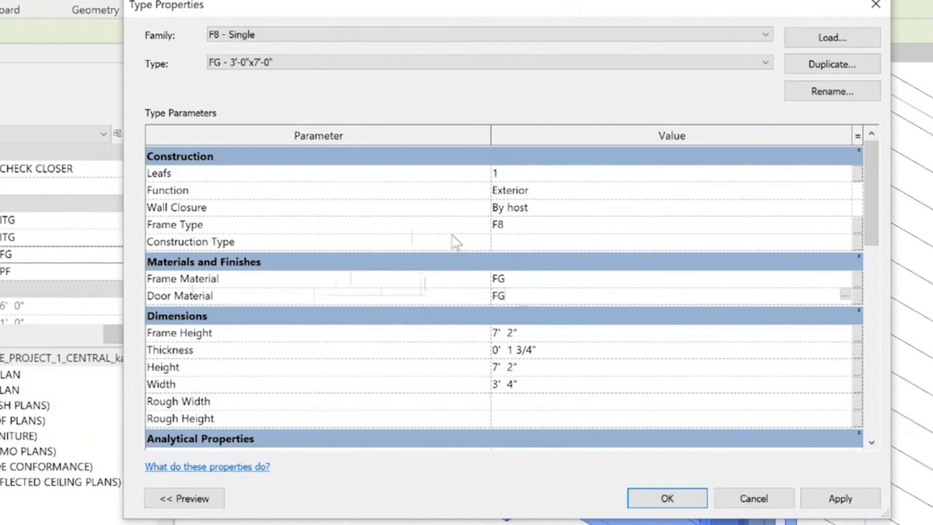
{"action": "left_click", "coordinate": [665, 502]}
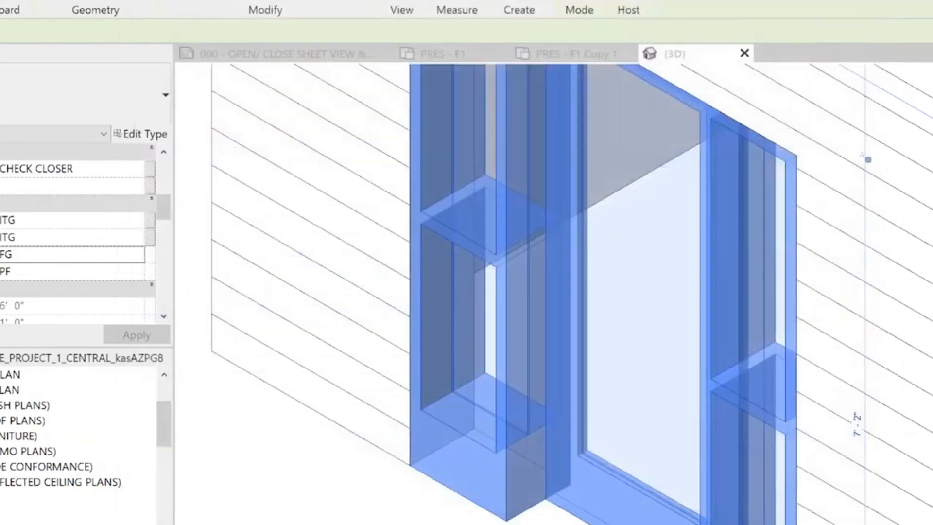
{"action": "key", "text": "Escape"}
Set the exterior door's Sidelite Width to 2' and reselect the door in the 3D view
{"action": "scroll", "coordinate": [546, 374], "scroll_direction": "down", "scroll_amount": 5}
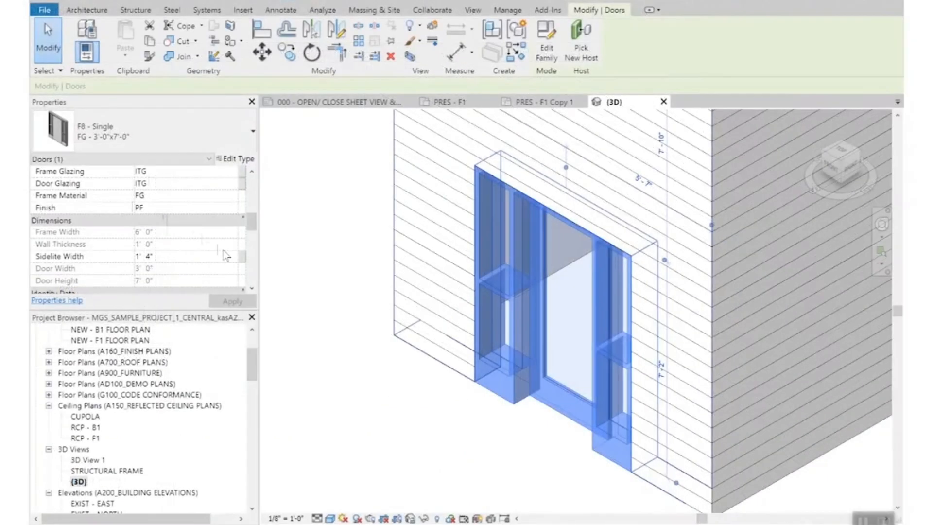
{"action": "scroll", "coordinate": [226, 255], "scroll_direction": "down", "scroll_amount": 1}
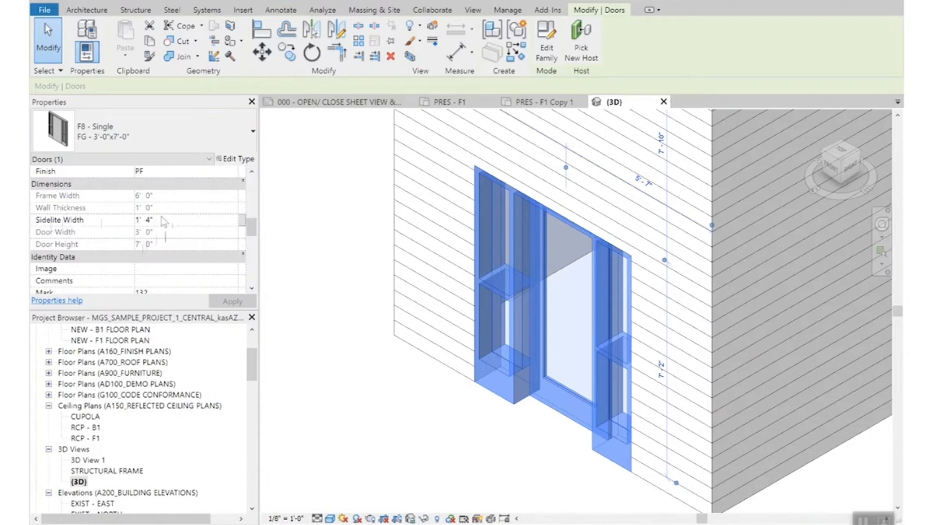
{"action": "left_click", "coordinate": [163, 221]}
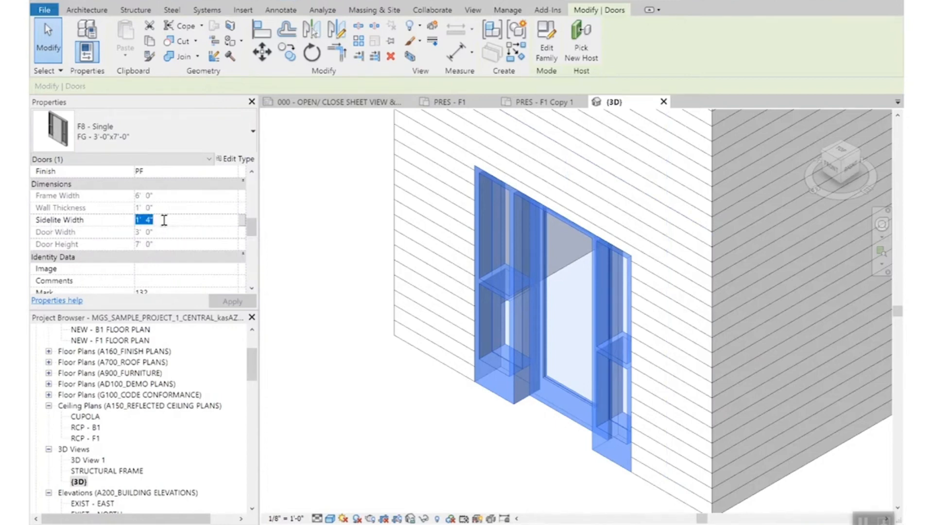
{"action": "type", "text": "2'"}
{"action": "left_click", "coordinate": [514, 451]}
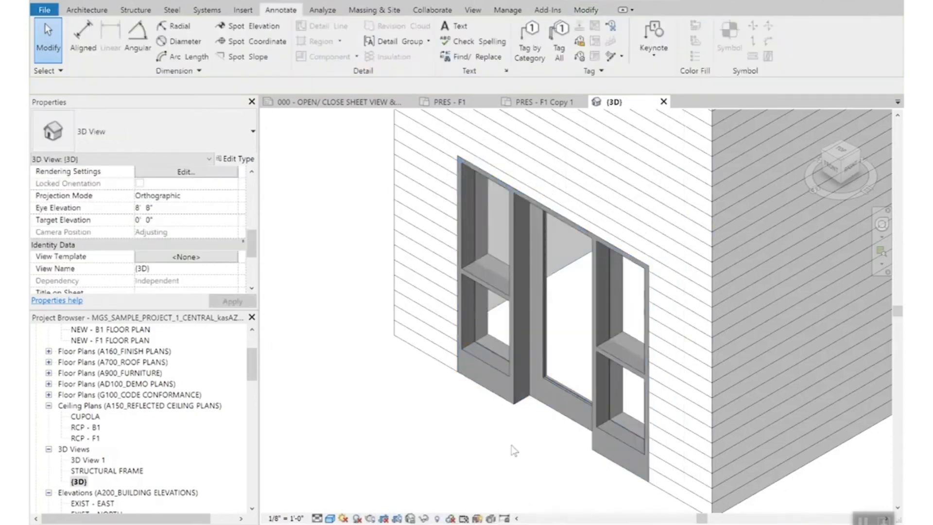
{"action": "left_click", "coordinate": [514, 387]}
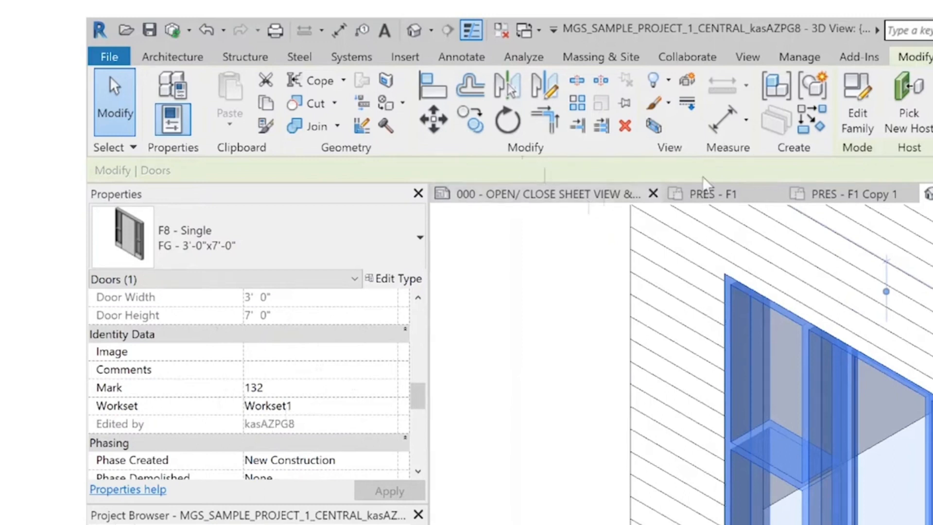
In the PRES - F1 plan, tag vestibule 016's exterior door by category
{"action": "left_click", "coordinate": [712, 193]}
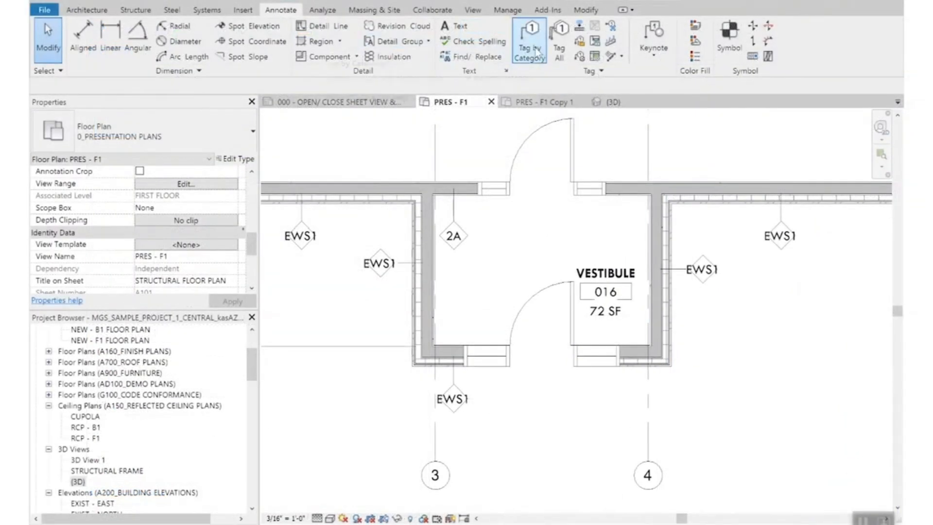
{"action": "left_click", "coordinate": [530, 42]}
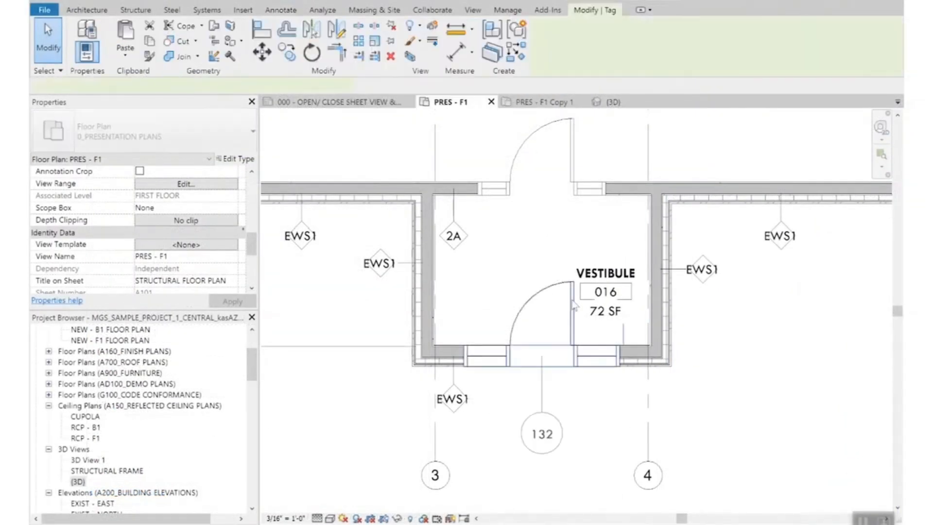
{"action": "left_click", "coordinate": [534, 301]}
{"action": "key", "text": "Escape"}
Change the Mark of the vestibule's exterior door to 016A
{"action": "left_click", "coordinate": [467, 362]}
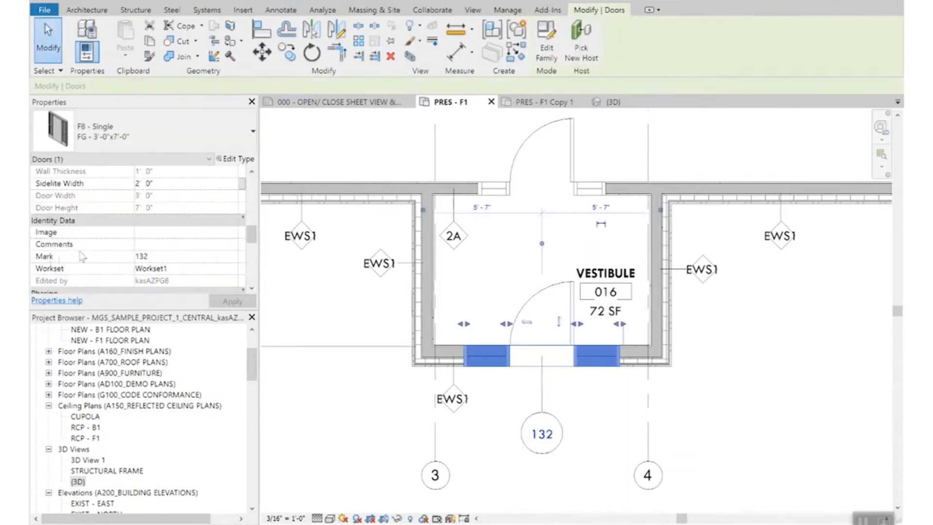
{"action": "left_click", "coordinate": [152, 257]}
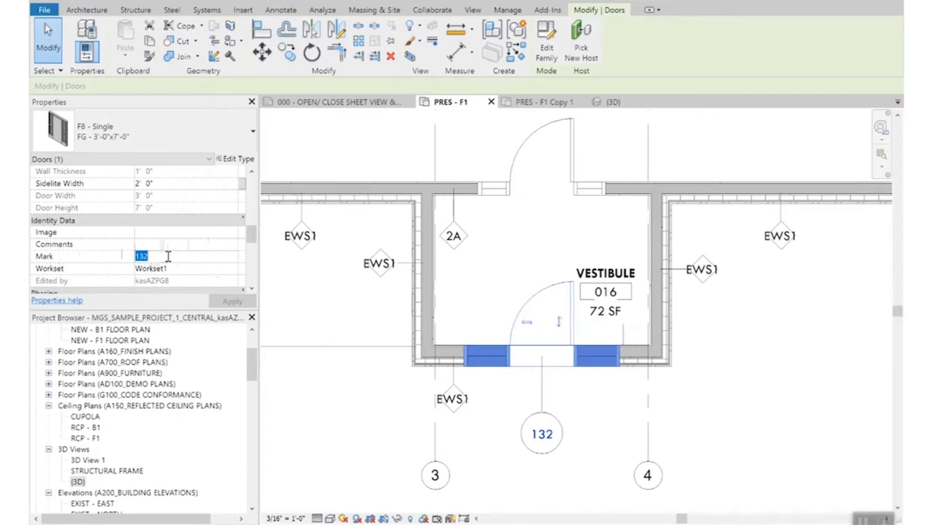
{"action": "type", "text": "016A"}
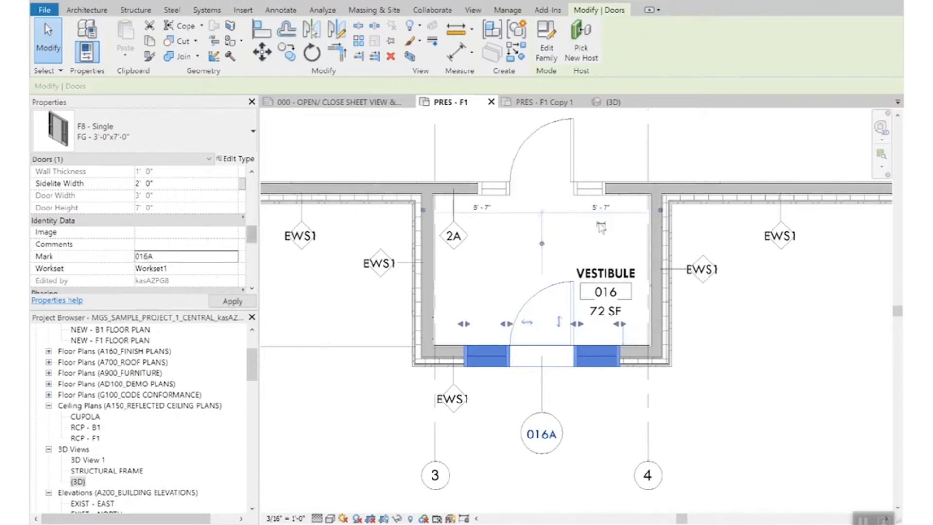
{"action": "left_click", "coordinate": [610, 417]}
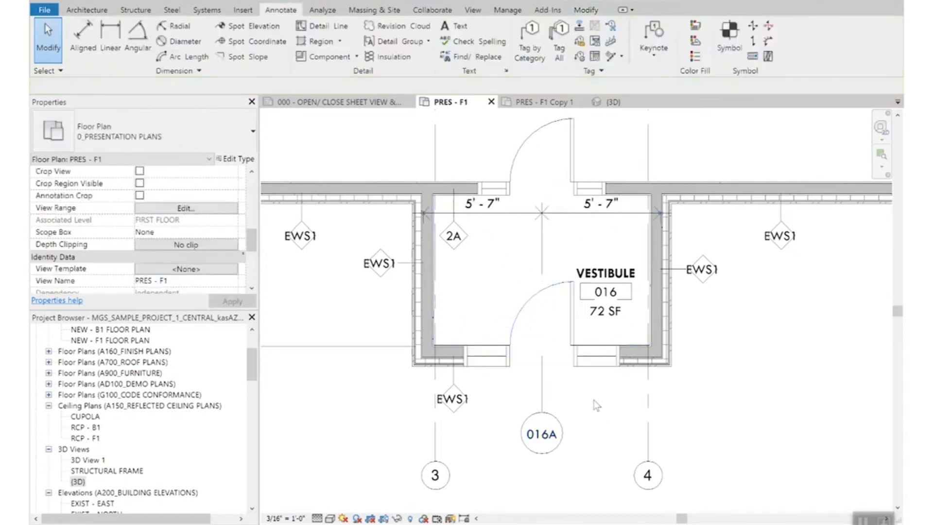
Remove the leader from door tag 016A and move the tag up into the exterior door opening
{"action": "left_click", "coordinate": [543, 407]}
{"action": "left_click", "coordinate": [190, 86]}
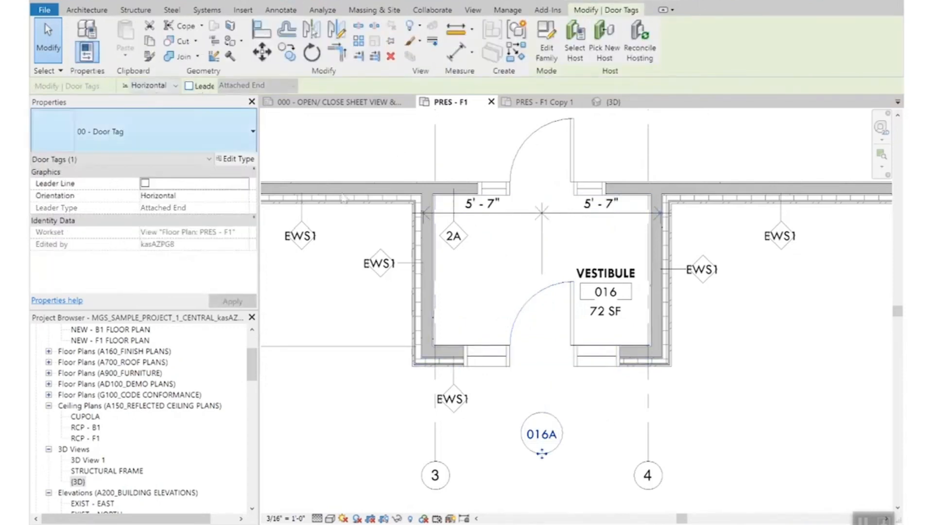
{"action": "left_click_drag", "start_coordinate": [542, 454], "coordinate": [542, 383]}
{"action": "left_click", "coordinate": [606, 289]}
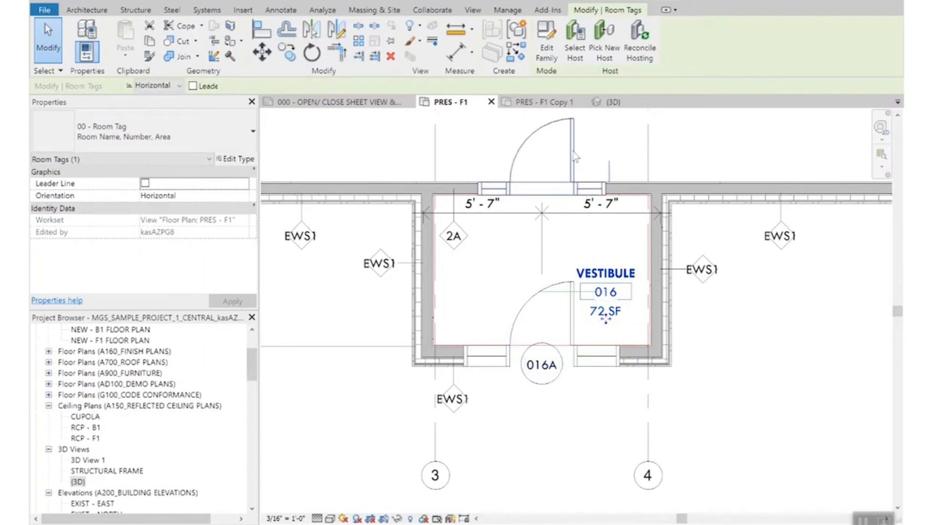
Set the Sidelite Width of the vestibule's inner door, opposite door 016A, to 2'
{"action": "left_click", "coordinate": [573, 162]}
{"action": "scroll", "coordinate": [153, 255], "scroll_direction": "down", "scroll_amount": 2}
{"action": "scroll", "coordinate": [153, 255], "scroll_direction": "down", "scroll_amount": 4}
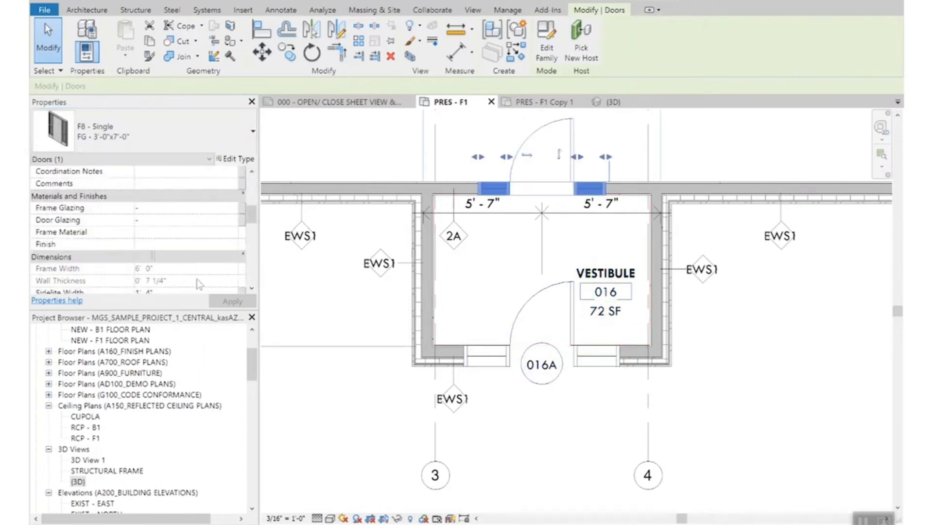
{"action": "left_click", "coordinate": [171, 256]}
{"action": "type", "text": "2"}
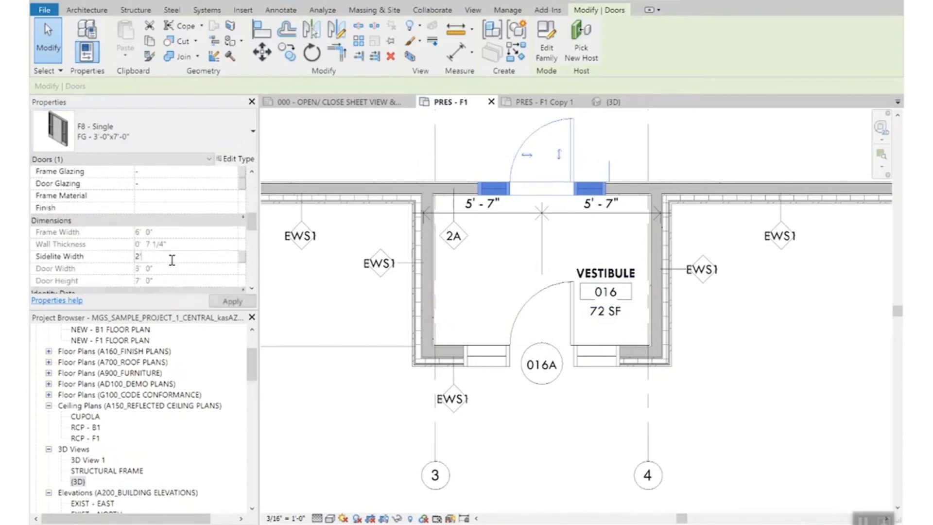
{"action": "left_click", "coordinate": [854, 413]}
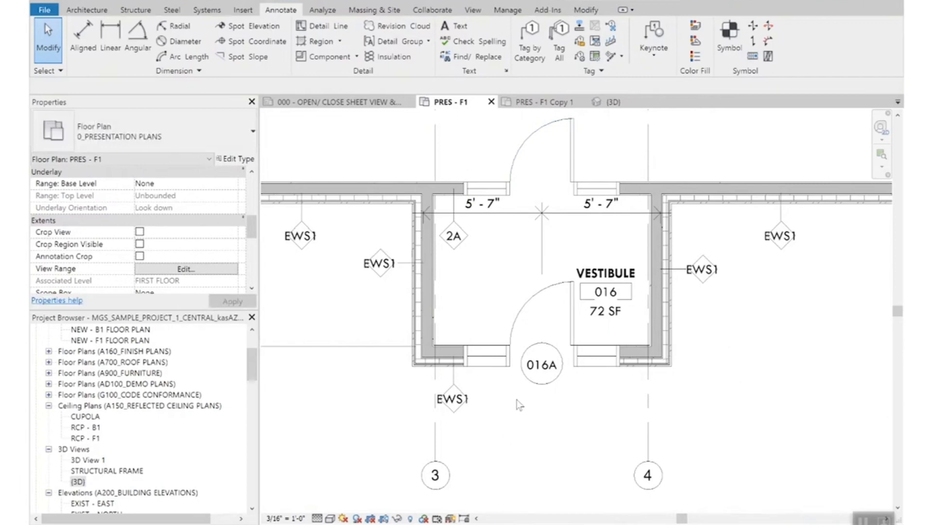
Review door 016A's remaining instance properties, from its dimensions and identity data to phasing, head height, jamb, glazing and hardware parameters
{"action": "left_click", "coordinate": [516, 333]}
{"action": "scroll", "coordinate": [172, 236], "scroll_direction": "down", "scroll_amount": 3}
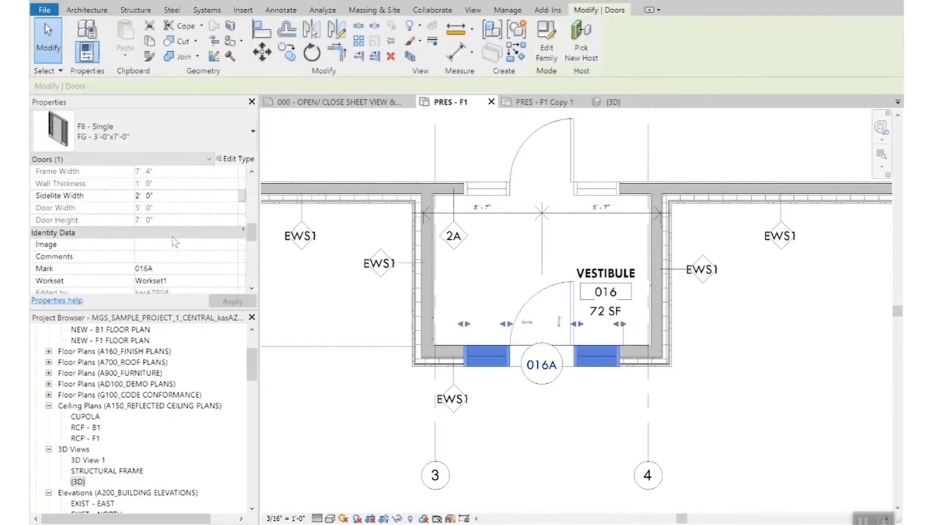
{"action": "scroll", "coordinate": [172, 236], "scroll_direction": "down", "scroll_amount": 3}
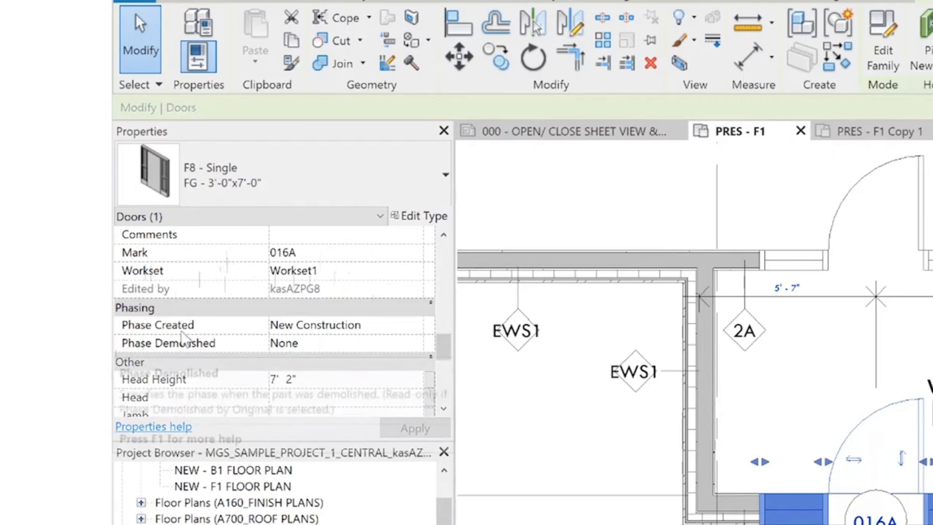
{"action": "mouse_move", "coordinate": [182, 337]}
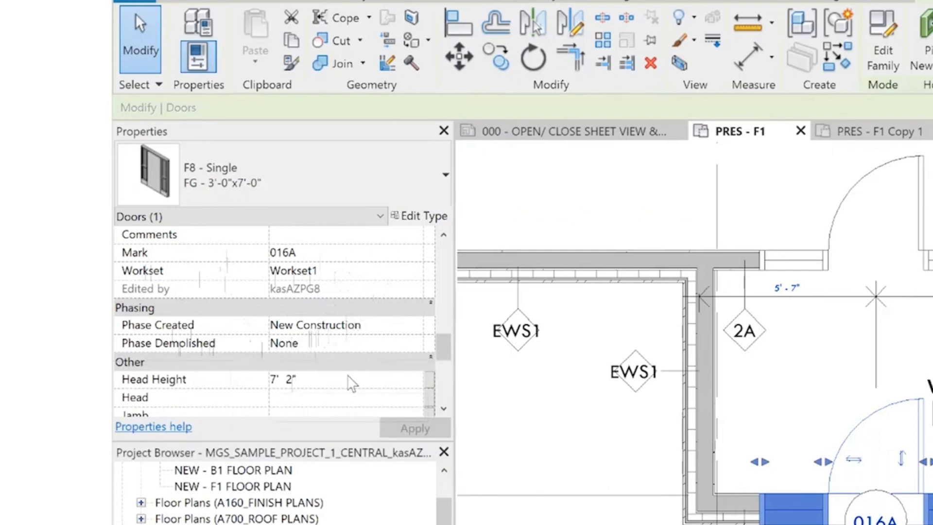
{"action": "scroll", "coordinate": [352, 383], "scroll_direction": "down", "scroll_amount": 3}
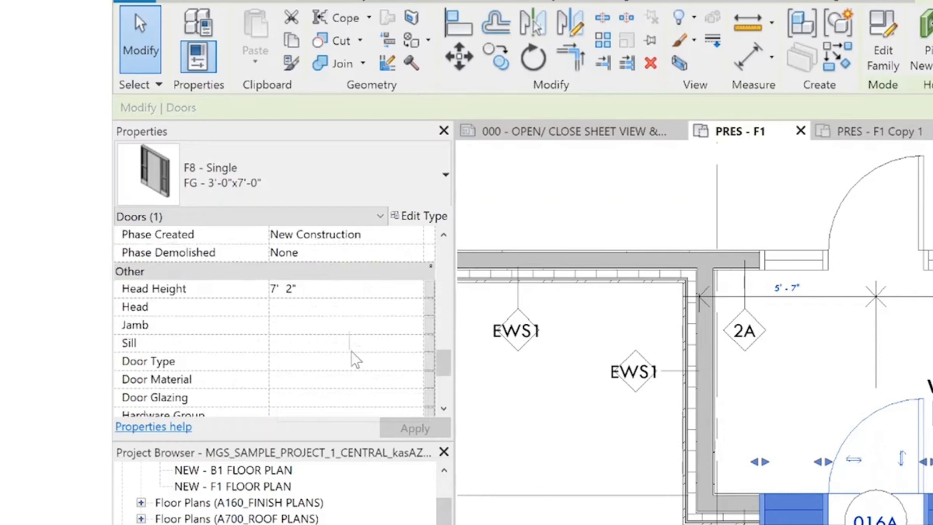
{"action": "scroll", "coordinate": [354, 359], "scroll_direction": "down", "scroll_amount": 1}
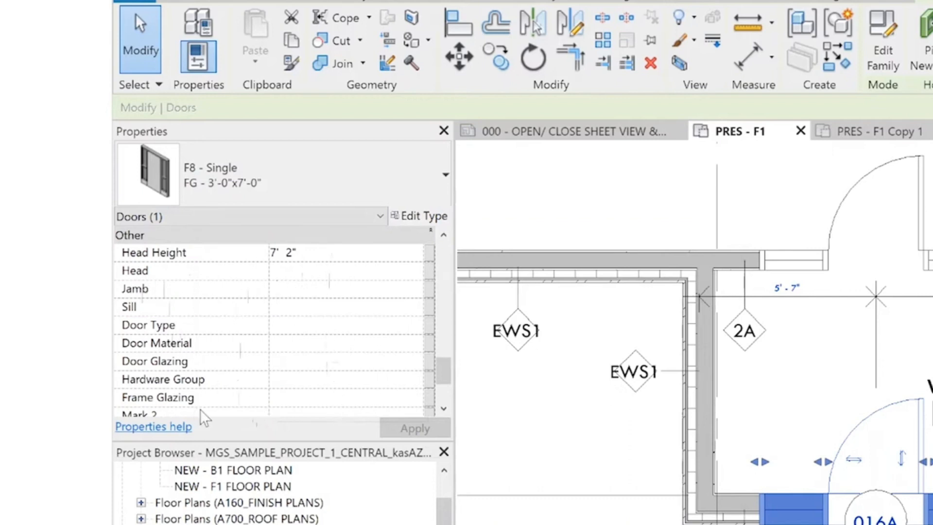
{"action": "key", "text": "Escape"}
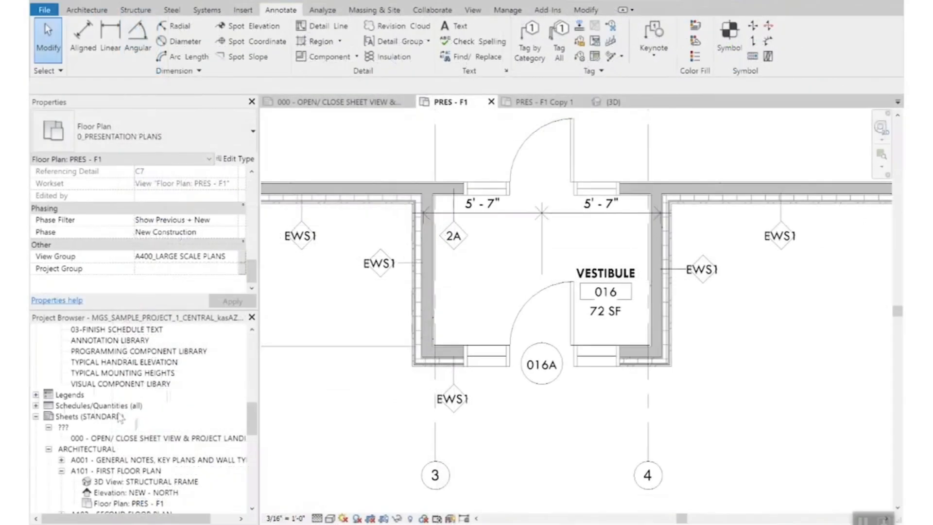
Open the SHEET SCHEDULE - DOOR AND FRAME schedule
{"action": "scroll", "coordinate": [168, 399], "scroll_direction": "up", "scroll_amount": 1}
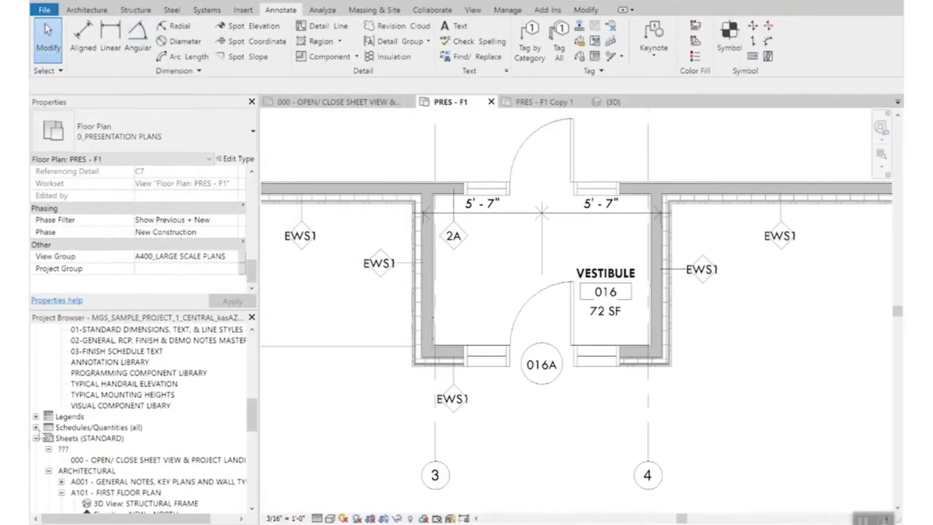
{"action": "left_click", "coordinate": [36, 427]}
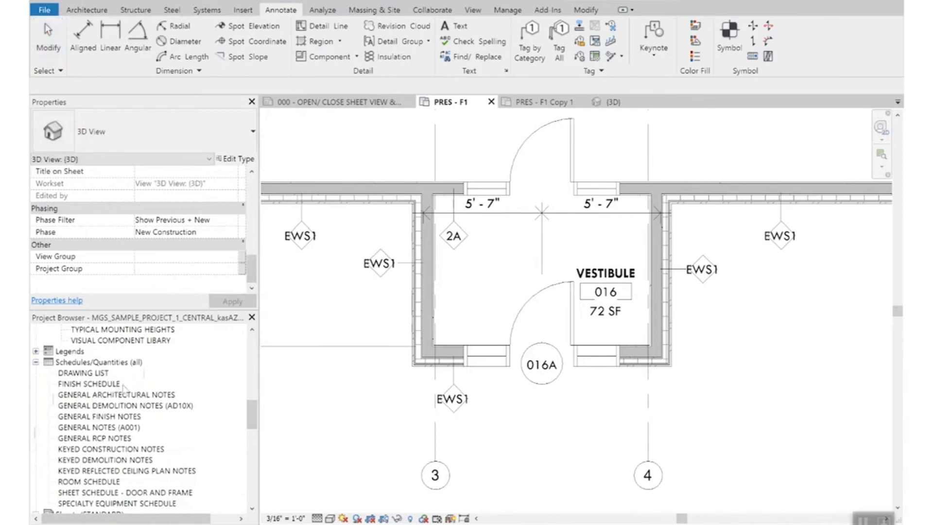
{"action": "scroll", "coordinate": [179, 385], "scroll_direction": "down", "scroll_amount": 1}
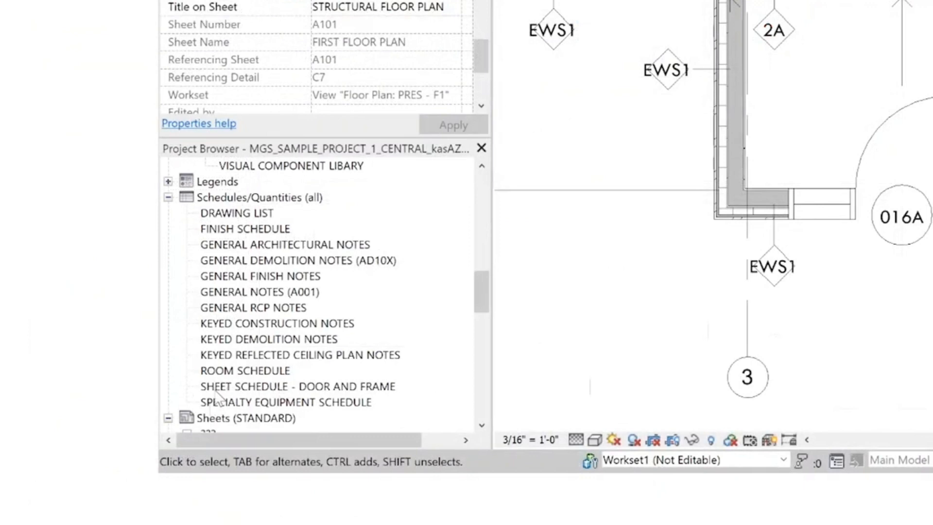
{"action": "double_click", "coordinate": [216, 388]}
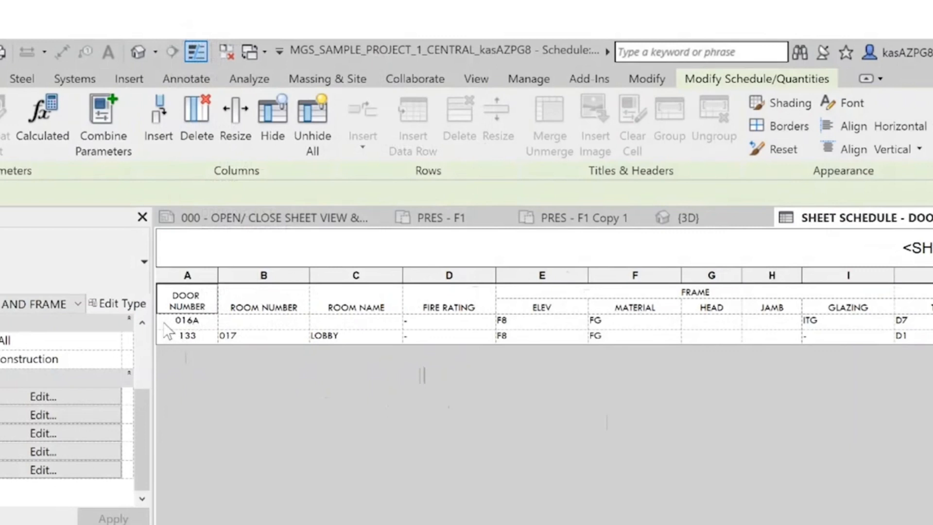
Change the door number of the LOBBY door in the schedule to 016B
{"action": "left_click", "coordinate": [189, 336]}
{"action": "type", "text": "016"}
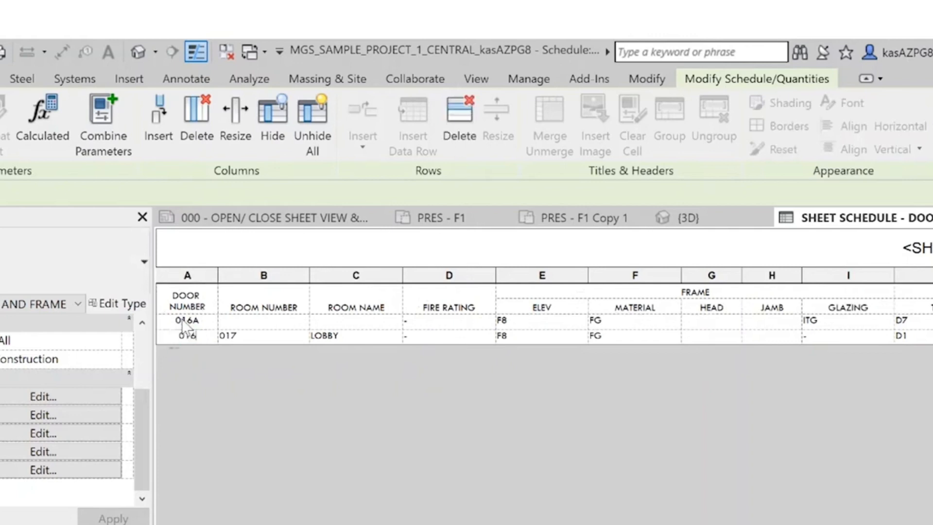
{"action": "type", "text": "B"}
Assign room number 016 to doors 016A and 016B in the schedule
{"action": "left_click", "coordinate": [270, 335]}
{"action": "left_click", "coordinate": [297, 322]}
{"action": "left_click", "coordinate": [302, 322]}
{"action": "left_click", "coordinate": [244, 341]}
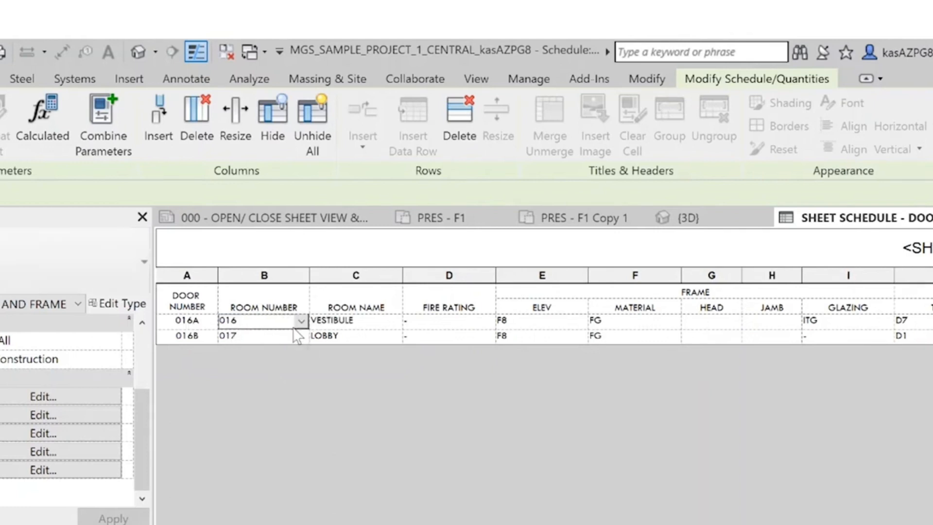
{"action": "left_click", "coordinate": [301, 336]}
{"action": "left_click", "coordinate": [243, 350]}
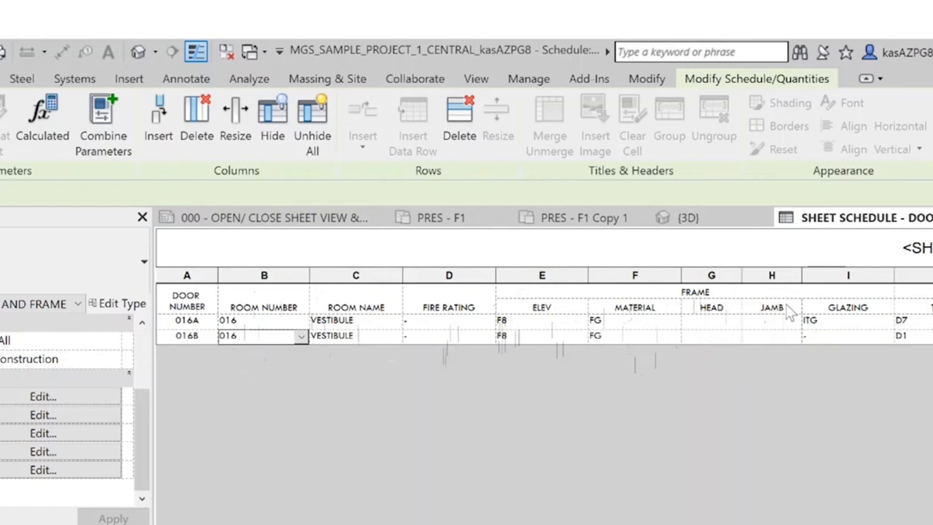
In the schedule, set door 016B's door type to D7 and its door glazing to TG
{"action": "left_click", "coordinate": [710, 321]}
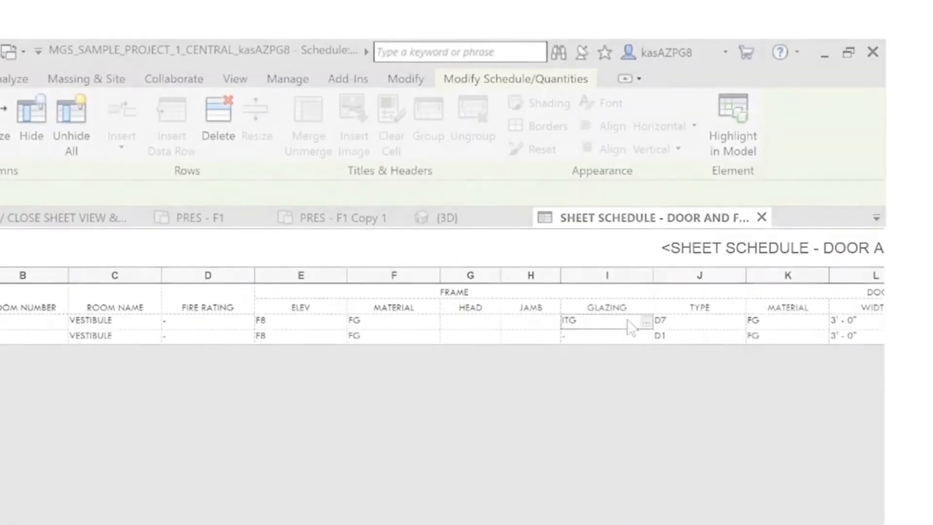
{"action": "left_click", "coordinate": [867, 322]}
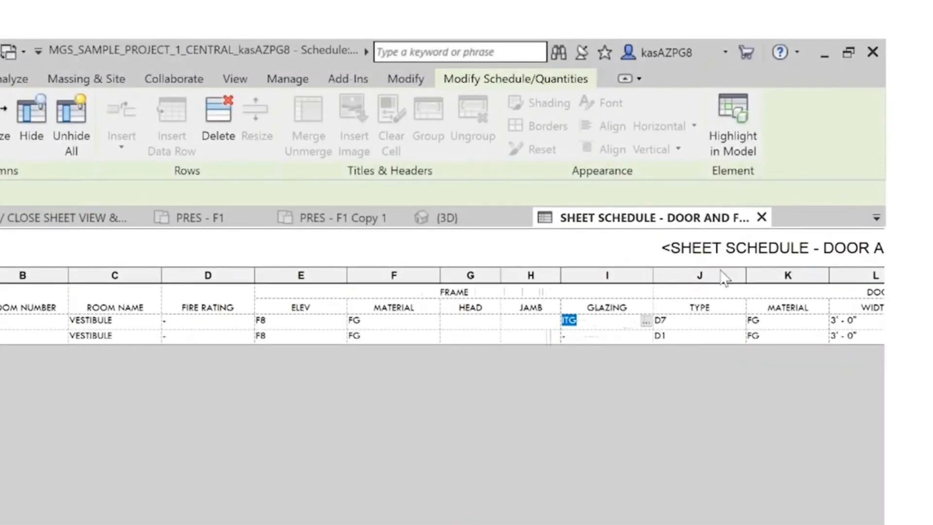
{"action": "left_click", "coordinate": [718, 322]}
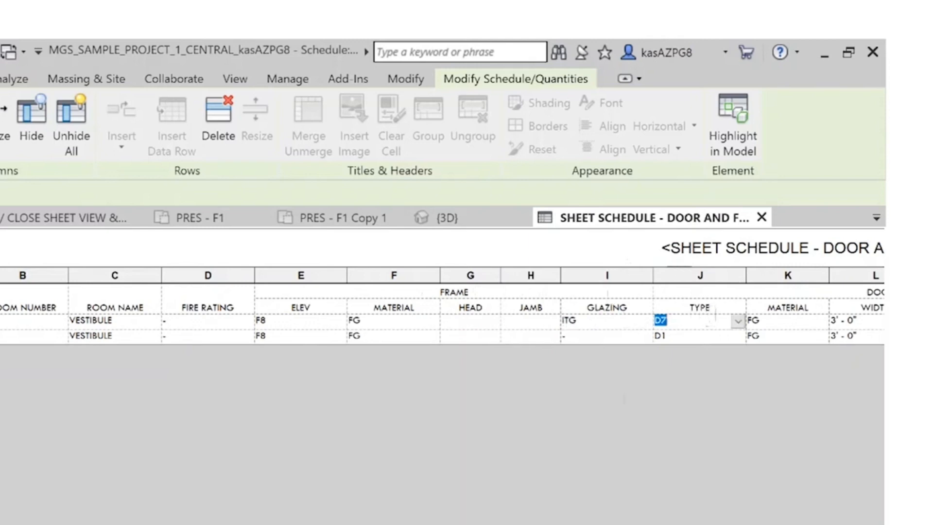
{"action": "scroll", "coordinate": [442, 306], "scroll_direction": "right", "scroll_amount": 10}
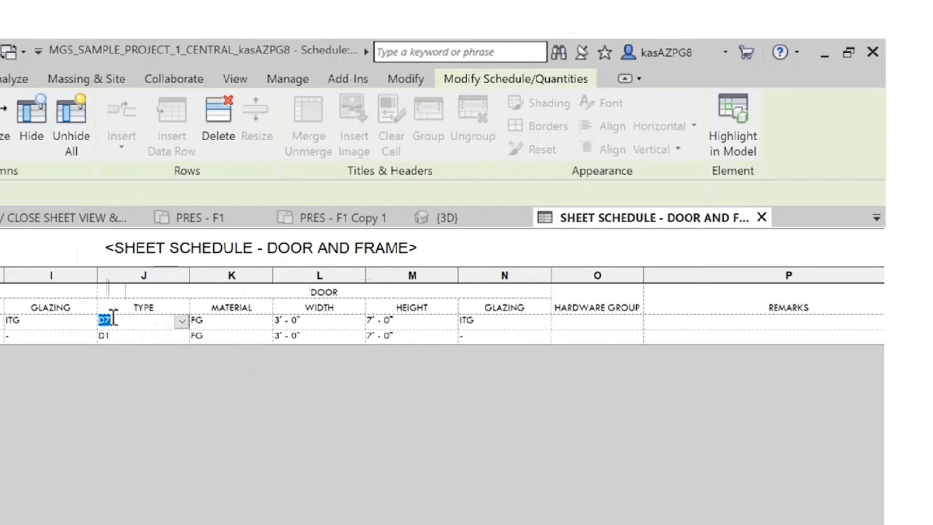
{"action": "left_click", "coordinate": [121, 336]}
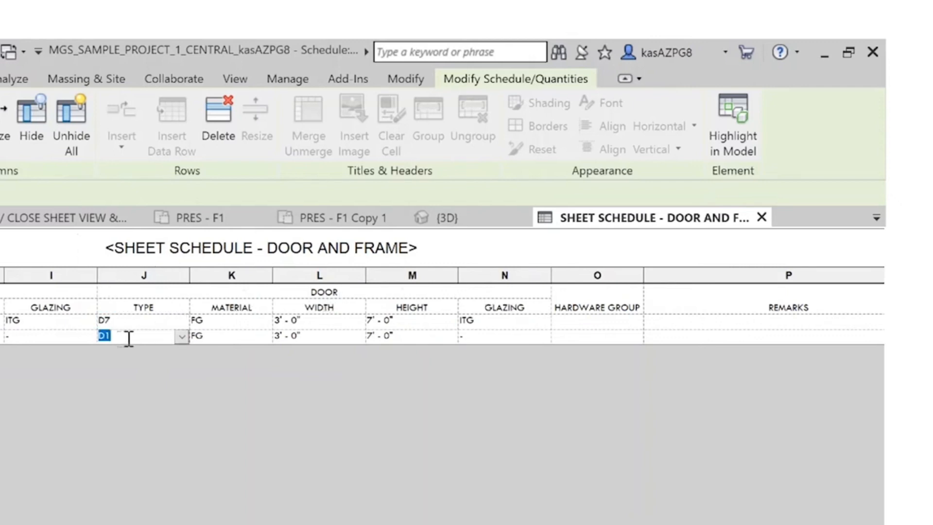
{"action": "type", "text": "D7"}
{"action": "key", "text": "Return"}
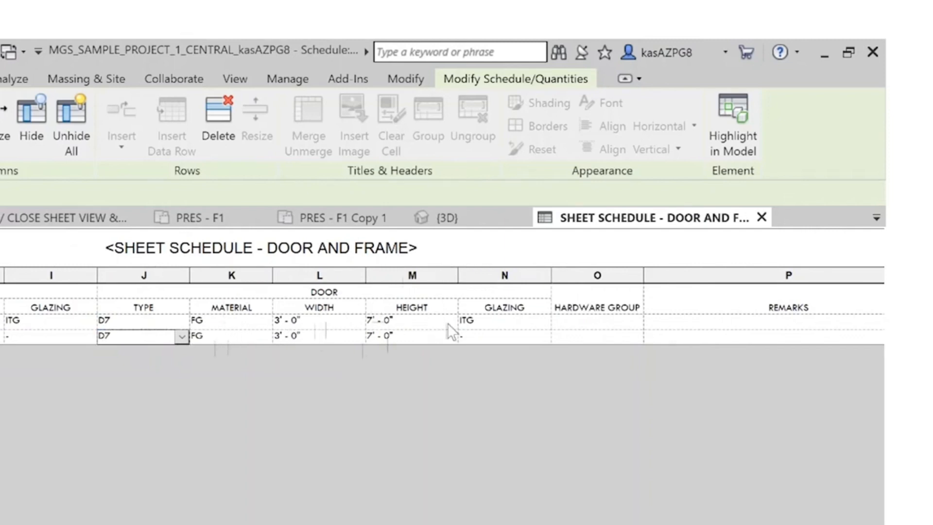
{"action": "left_click", "coordinate": [483, 336]}
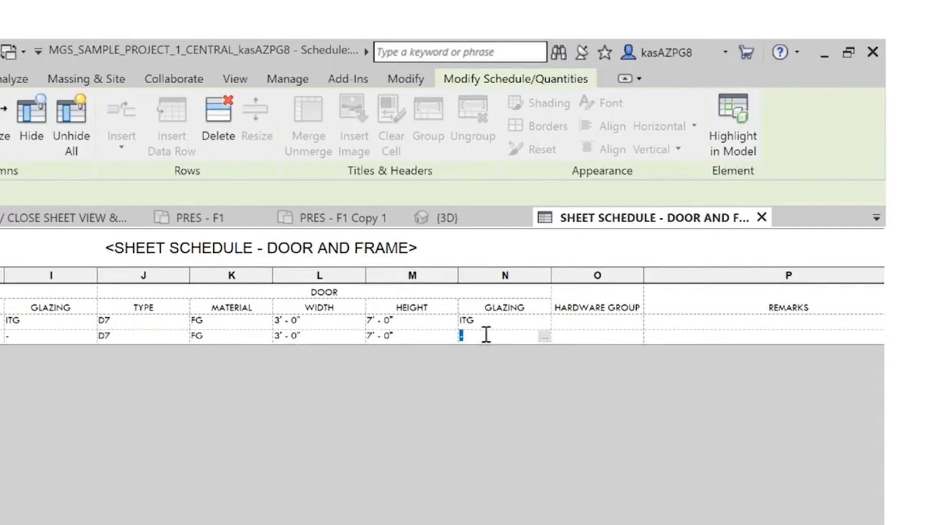
{"action": "type", "text": "TG"}
Review the hardware group, remarks and coordination notes entries for door 016A in the schedule
{"action": "left_click", "coordinate": [574, 321]}
{"action": "left_click", "coordinate": [594, 318]}
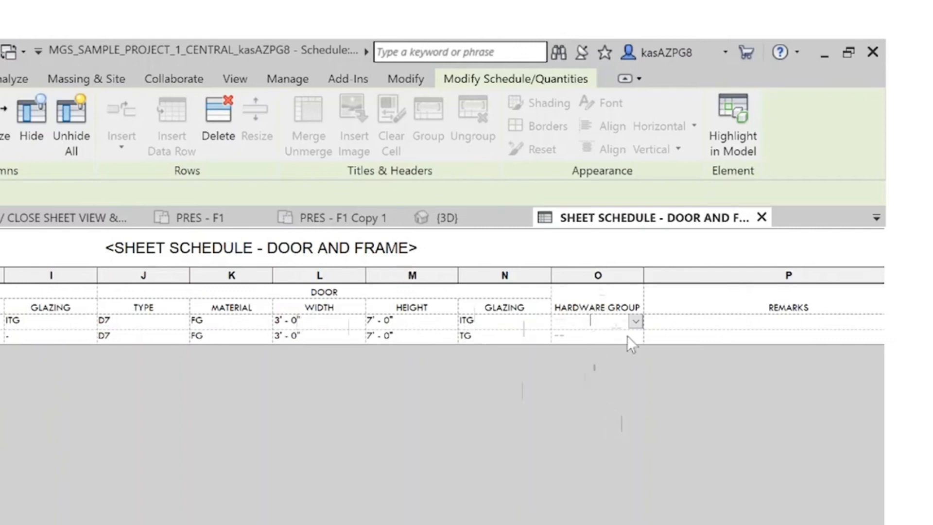
{"action": "left_click", "coordinate": [752, 321]}
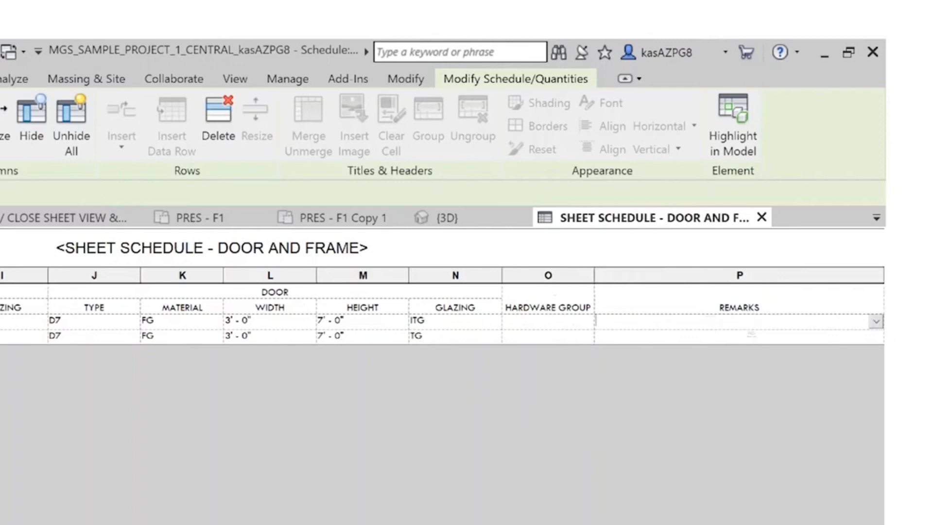
{"action": "scroll", "coordinate": [751, 334], "scroll_direction": "right", "scroll_amount": 5}
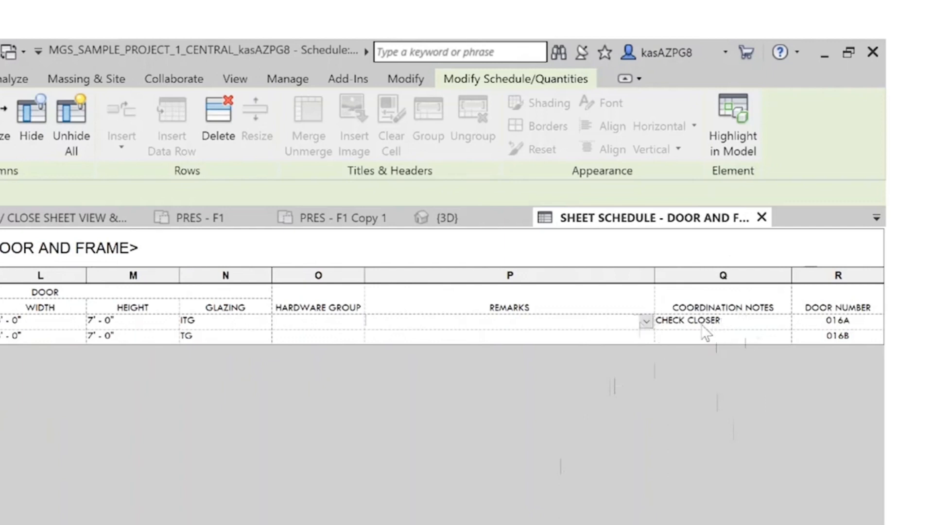
{"action": "left_click", "coordinate": [730, 321]}
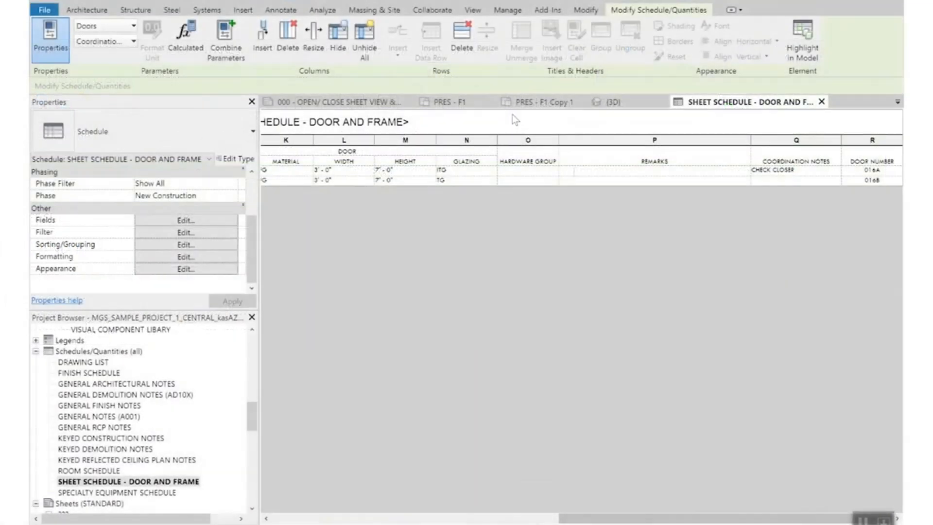
In the PRES - F1 plan, tag door 016B between the vestibule and the lobby, without a leader
{"action": "left_click", "coordinate": [430, 104]}
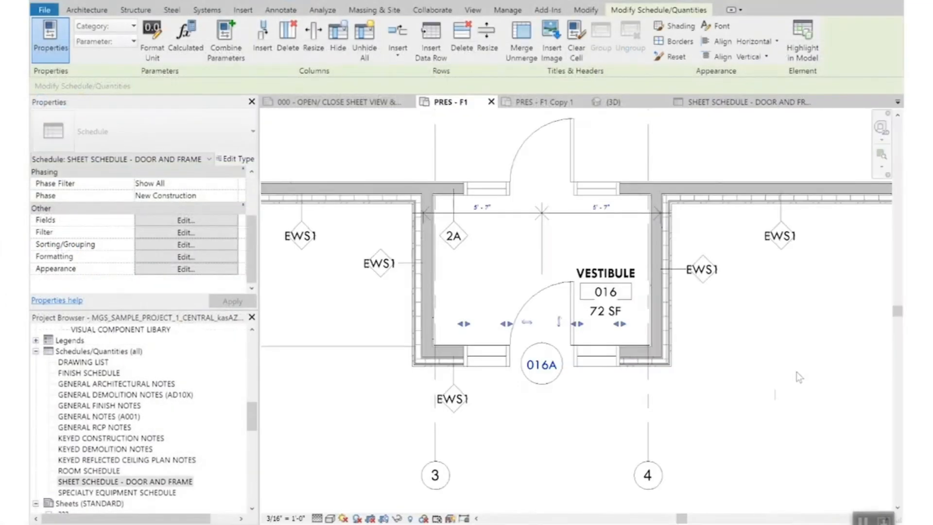
{"action": "left_click", "coordinate": [548, 388]}
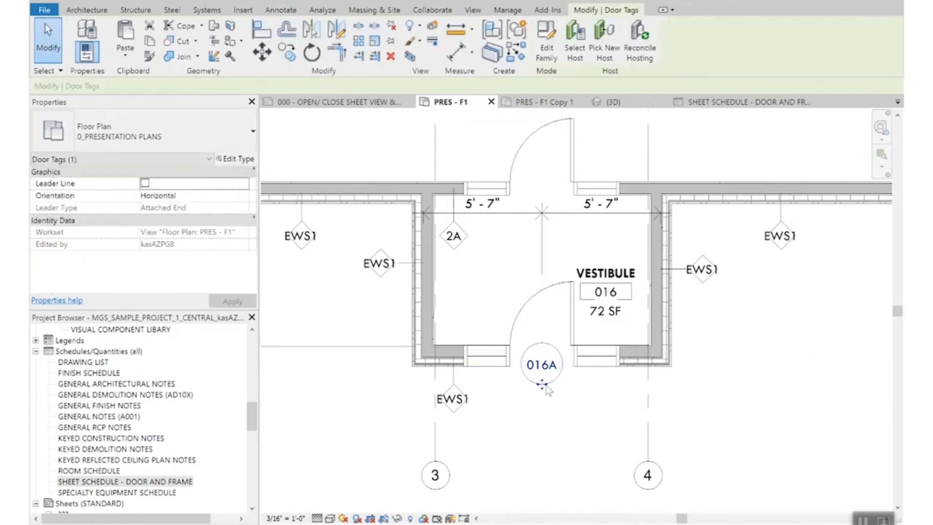
{"action": "right_click", "coordinate": [547, 388]}
{"action": "left_click", "coordinate": [549, 185]}
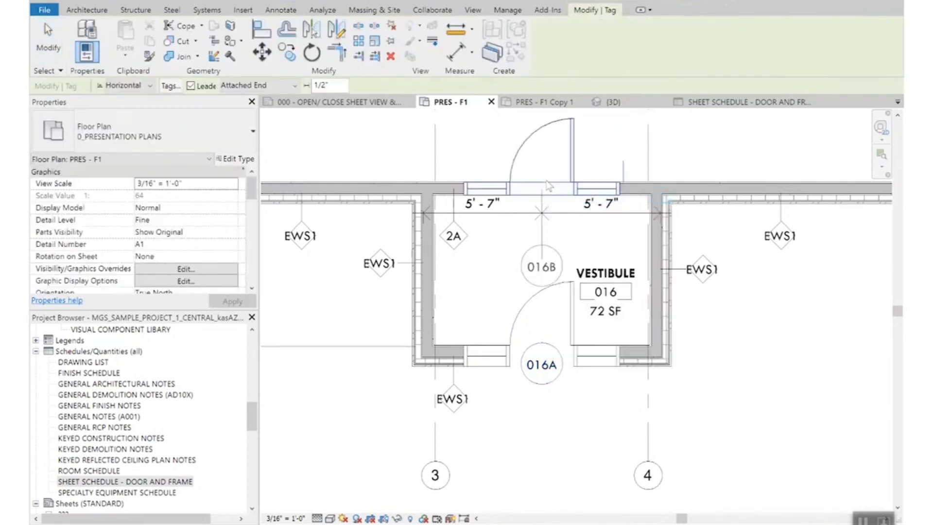
{"action": "left_click", "coordinate": [190, 86]}
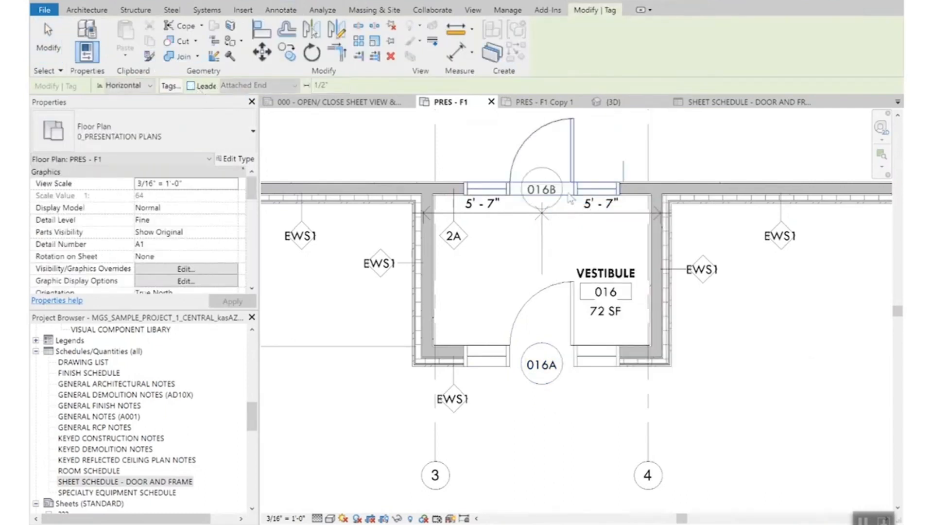
{"action": "left_click", "coordinate": [541, 191]}
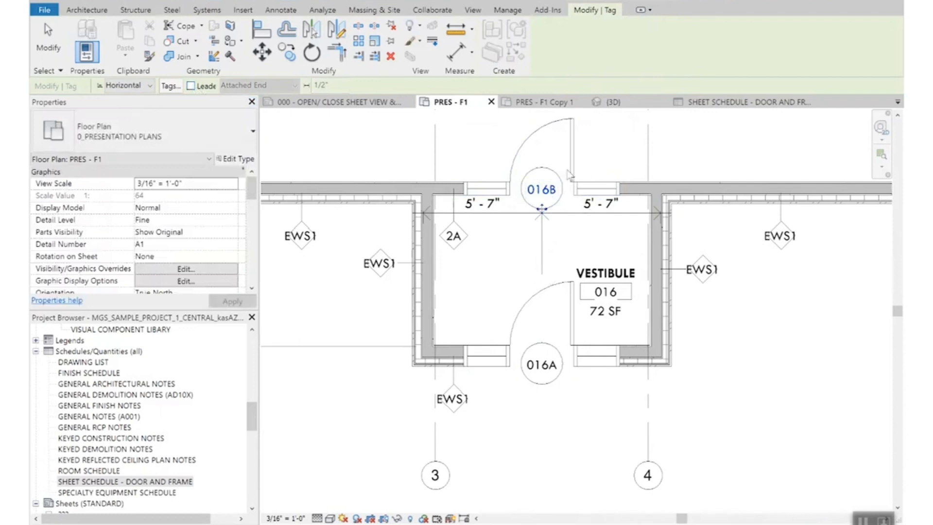
{"action": "key", "text": "Escape"}
{"action": "key", "text": "Escape"}
Nudge the 016B door tag slightly upward so that it sits in its door opening
{"action": "left_click", "coordinate": [549, 176]}
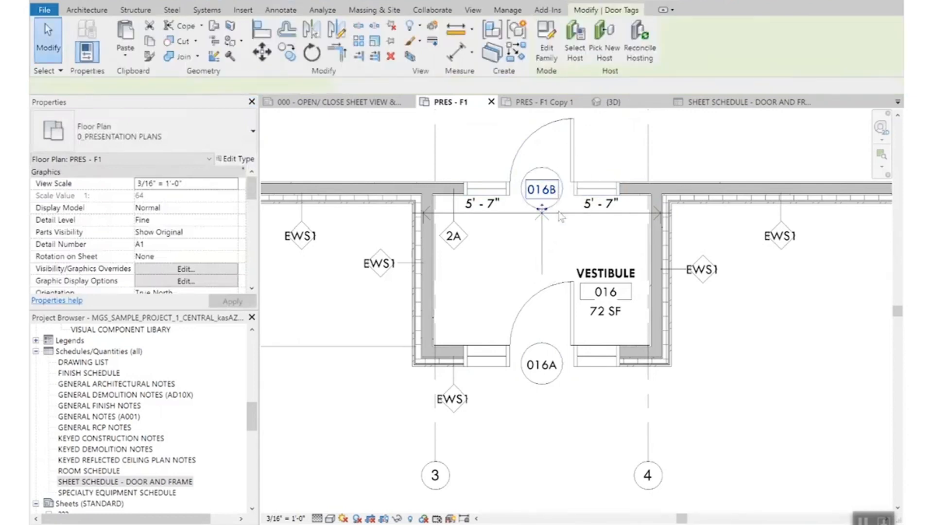
{"action": "left_click_drag", "start_coordinate": [543, 210], "coordinate": [544, 196]}
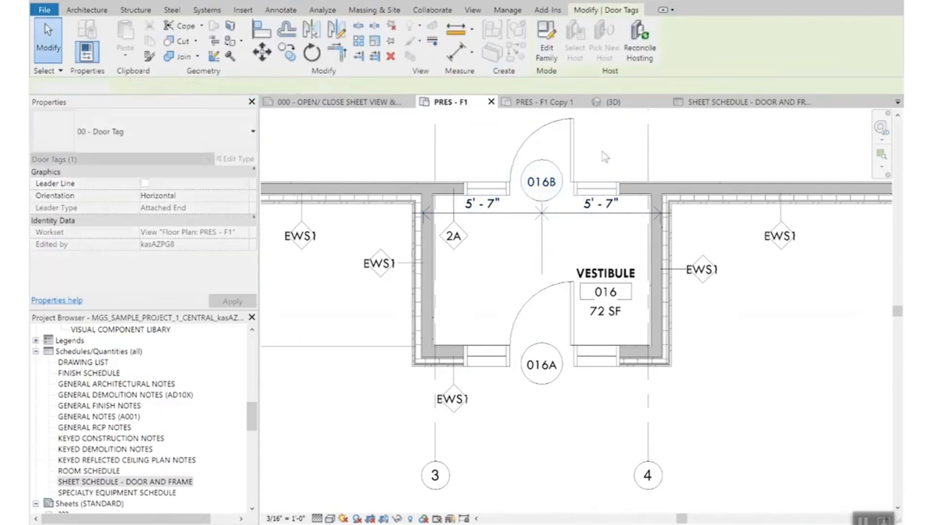
{"action": "left_click", "coordinate": [602, 152]}
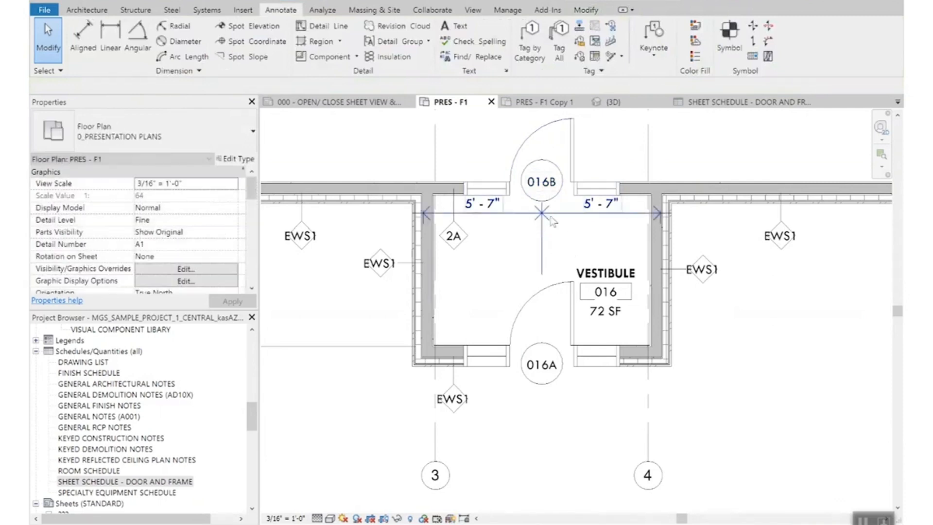
Move the 5' - 7" dimension string down into vestibule 016, clear of the 016B door tag
{"action": "left_click", "coordinate": [565, 217]}
{"action": "left_click_drag", "start_coordinate": [569, 225], "coordinate": [568, 271]}
{"action": "left_click", "coordinate": [788, 382]}
Place an F1 - Cased Opening, WD - 3'-0" x 7'-0", in the wall between Women's Locker 020 and Vestibule 019
{"action": "middle_click_drag", "start_coordinate": [787, 381], "coordinate": [855, 408]}
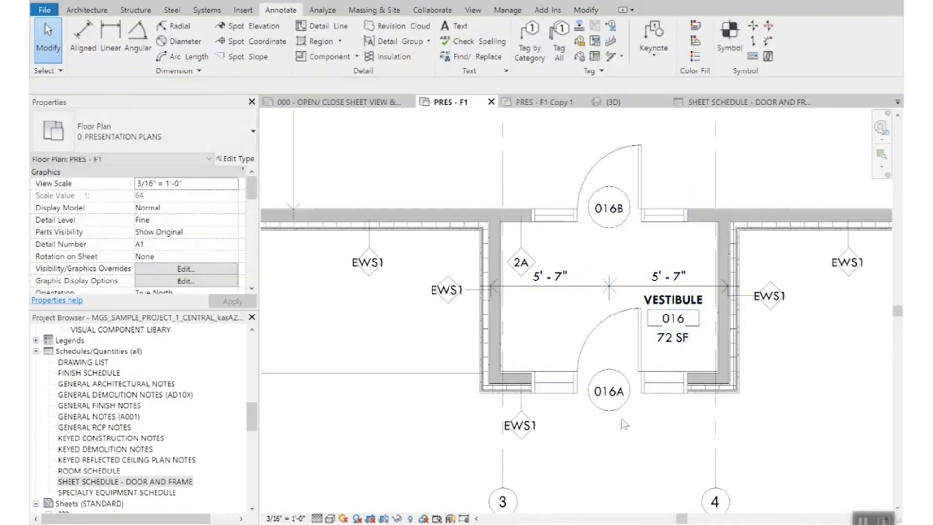
{"action": "scroll", "coordinate": [607, 282], "scroll_direction": "down", "scroll_amount": 3}
{"action": "middle_click_drag", "start_coordinate": [755, 315], "coordinate": [742, 423]}
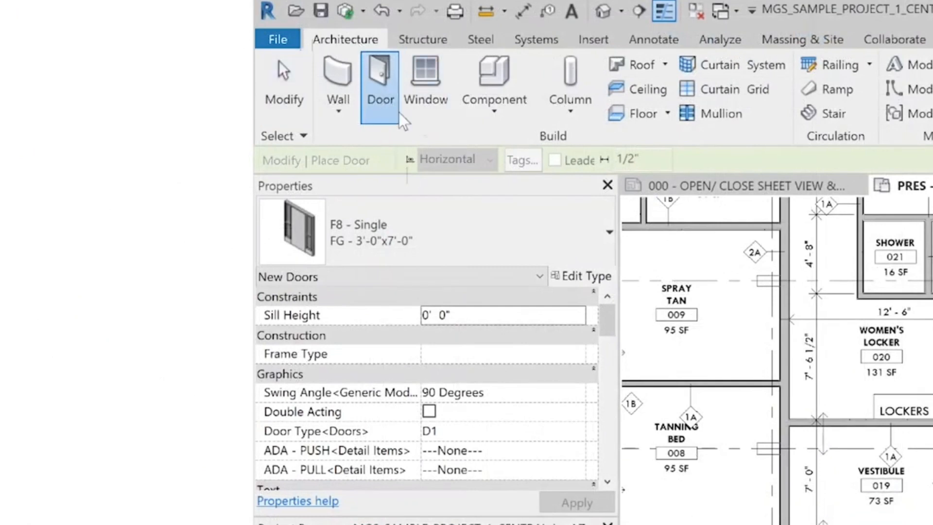
{"action": "left_click", "coordinate": [416, 238]}
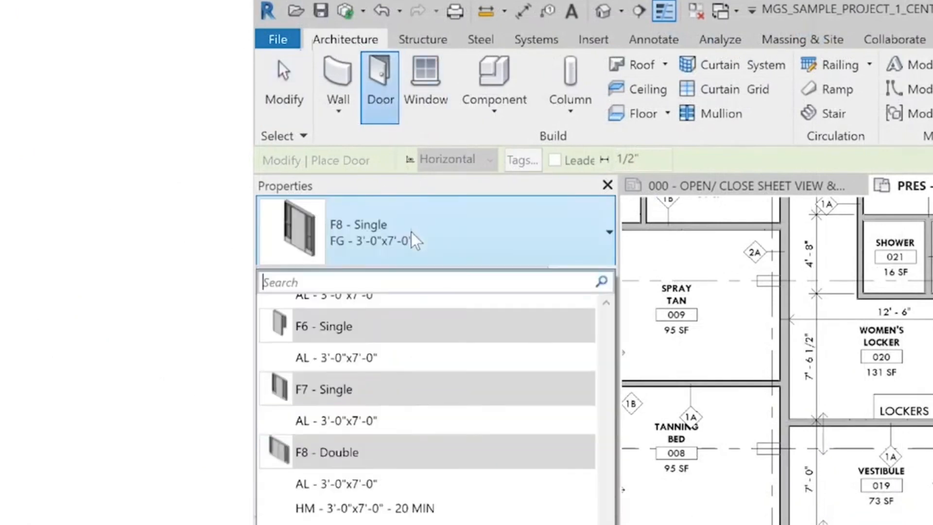
{"action": "scroll", "coordinate": [422, 520], "scroll_direction": "up", "scroll_amount": 10}
{"action": "scroll", "coordinate": [422, 520], "scroll_direction": "up", "scroll_amount": 10}
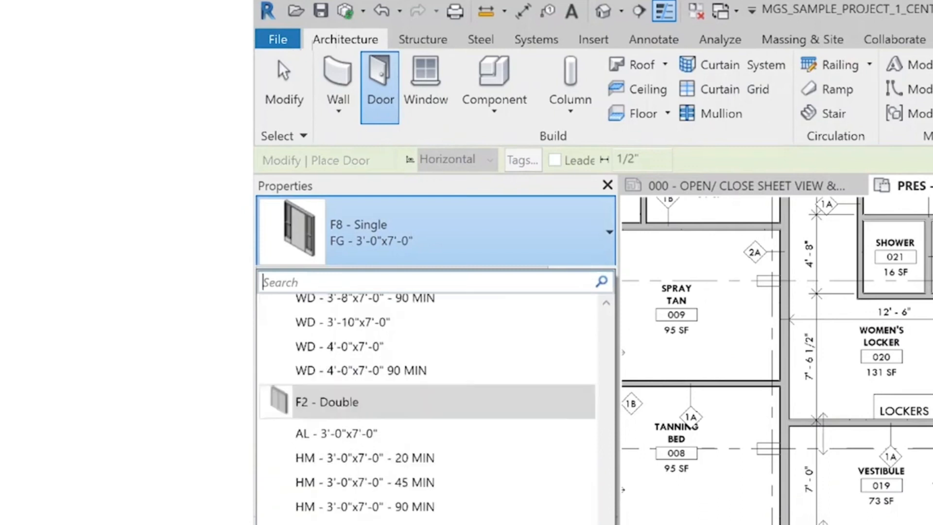
{"action": "scroll", "coordinate": [428, 433], "scroll_direction": "down", "scroll_amount": 10}
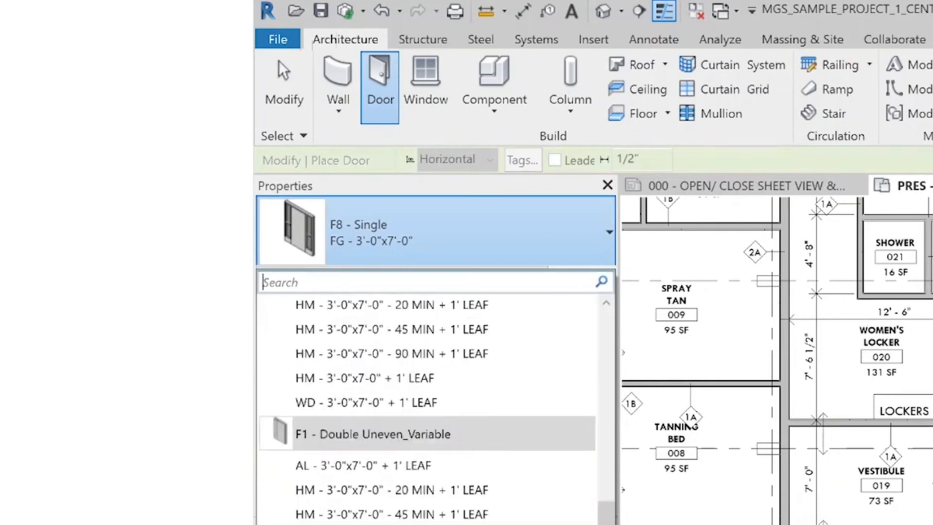
{"action": "scroll", "coordinate": [400, 517], "scroll_direction": "up", "scroll_amount": 10}
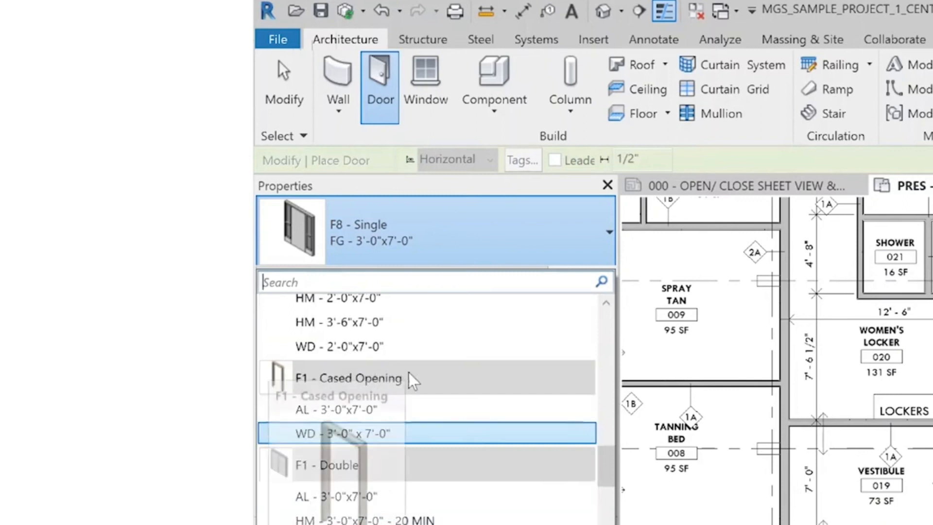
{"action": "left_click", "coordinate": [336, 443]}
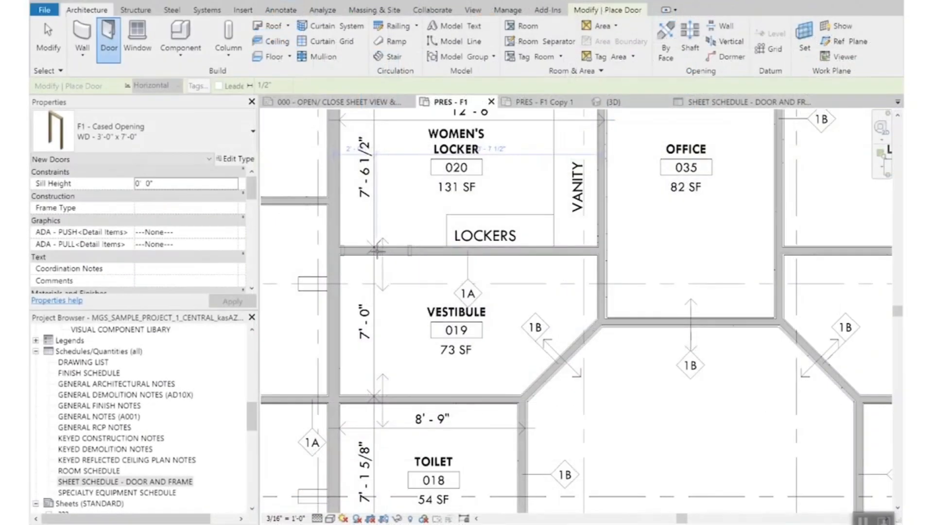
{"action": "left_click", "coordinate": [377, 251]}
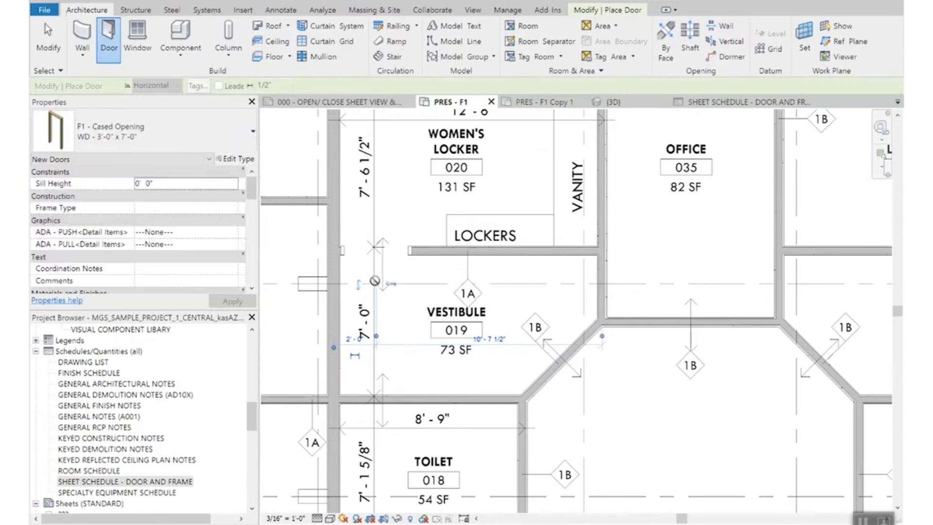
Place the same cased opening in the wall between Men's Locker 032 and Vestibule 033
{"action": "scroll", "coordinate": [374, 281], "scroll_direction": "down", "scroll_amount": 4}
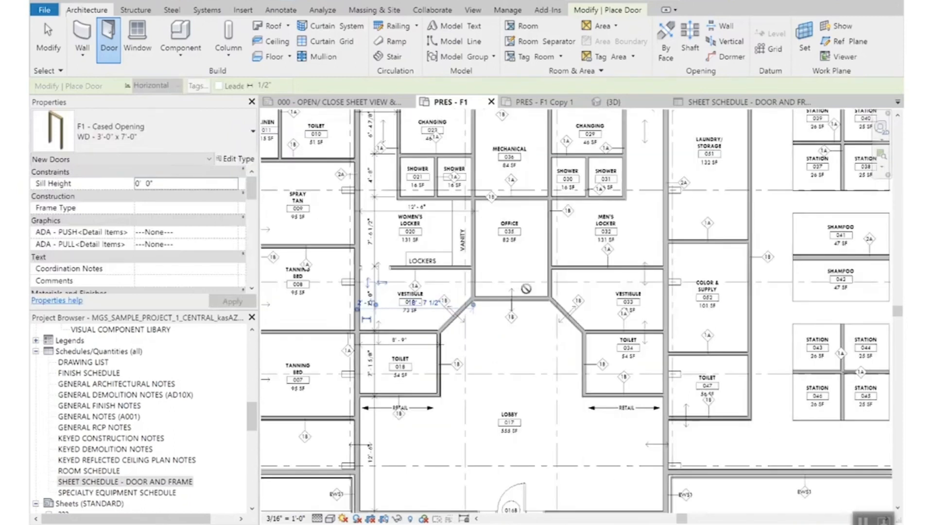
{"action": "left_click", "coordinate": [646, 267]}
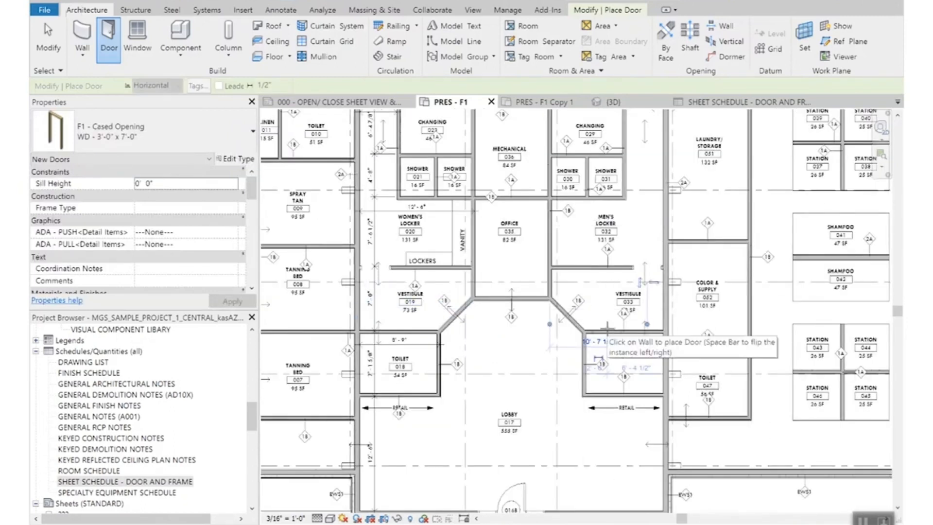
{"action": "key", "text": "Escape"}
{"action": "key", "text": "Escape"}
Delete the double-arrow detail groups at the cased openings of vestibules 019 and 033
{"action": "scroll", "coordinate": [387, 278], "scroll_direction": "up", "scroll_amount": 5}
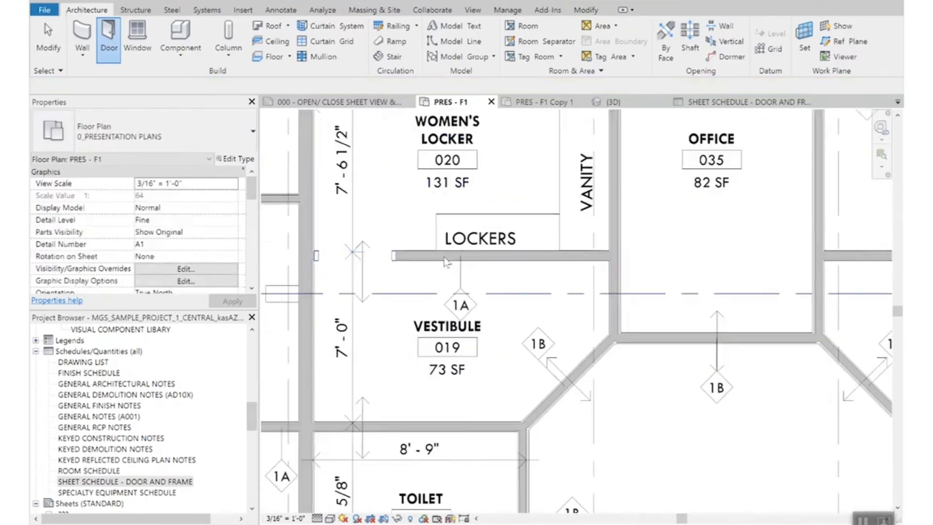
{"action": "key", "text": "Escape"}
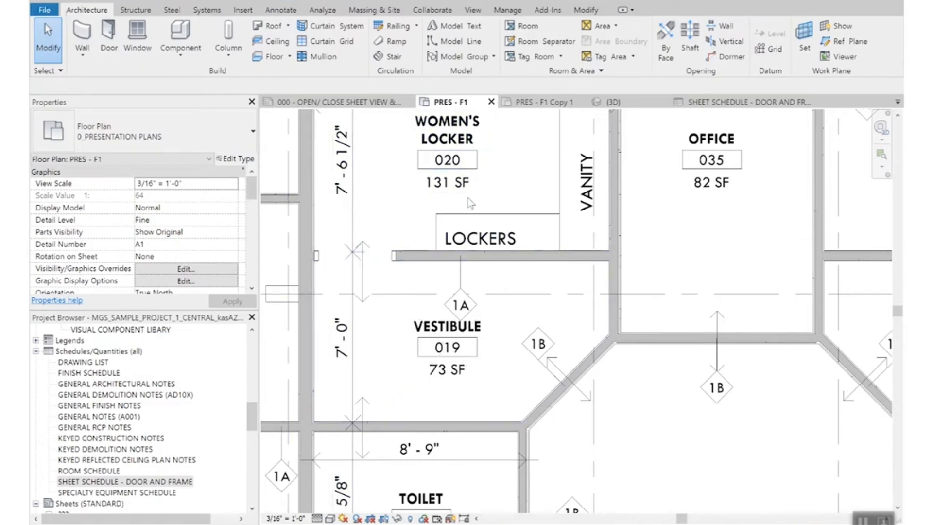
{"action": "left_click", "coordinate": [365, 287]}
{"action": "key", "text": "Delete"}
{"action": "scroll", "coordinate": [336, 255], "scroll_direction": "down", "scroll_amount": 5}
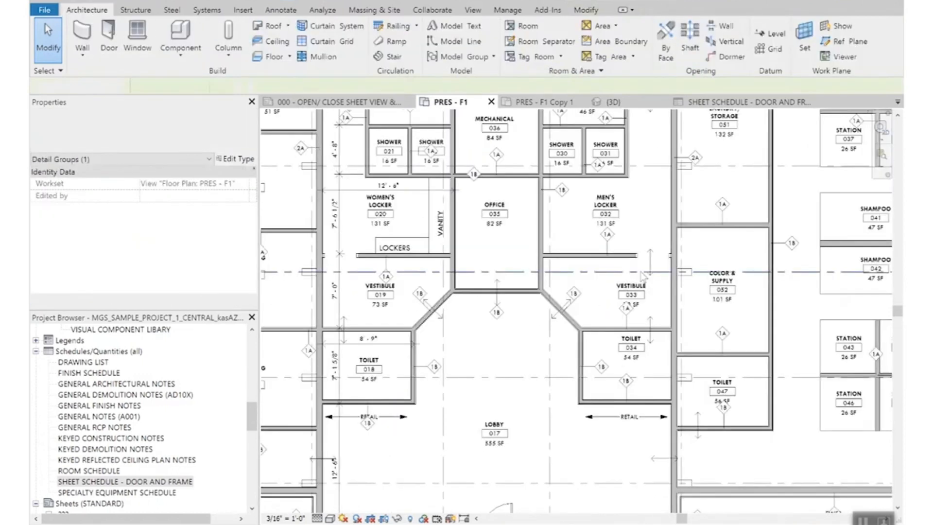
{"action": "scroll", "coordinate": [637, 263], "scroll_direction": "up", "scroll_amount": 5}
{"action": "left_click", "coordinate": [638, 264]}
{"action": "key", "text": "Delete"}
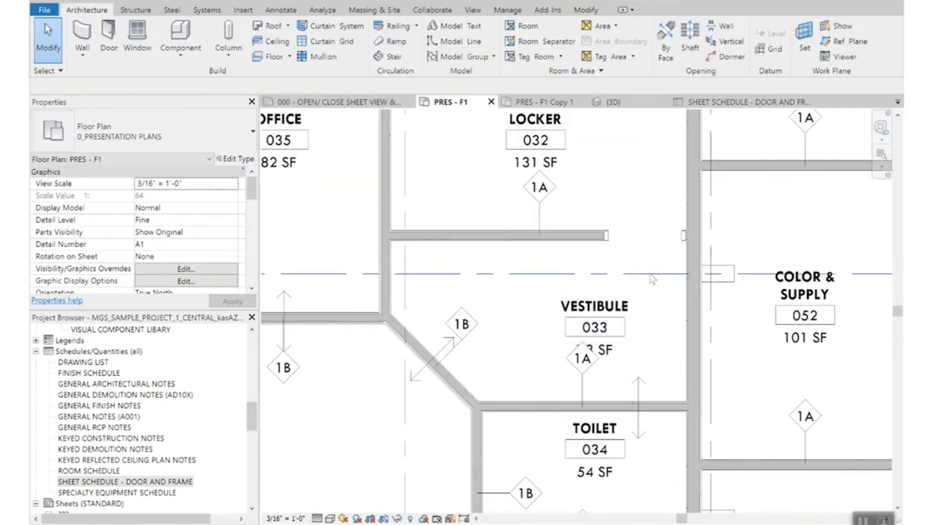
Place an F1 - Single door, AL - 3'-0"x7'-0", in the wall between Vestibule 033 and Toilet 034, swinging into the toilet
{"action": "scroll", "coordinate": [665, 277], "scroll_direction": "down", "scroll_amount": 4}
{"action": "scroll", "coordinate": [615, 421], "scroll_direction": "up", "scroll_amount": 1}
{"action": "key", "text": "d"}
{"action": "key", "text": "r"}
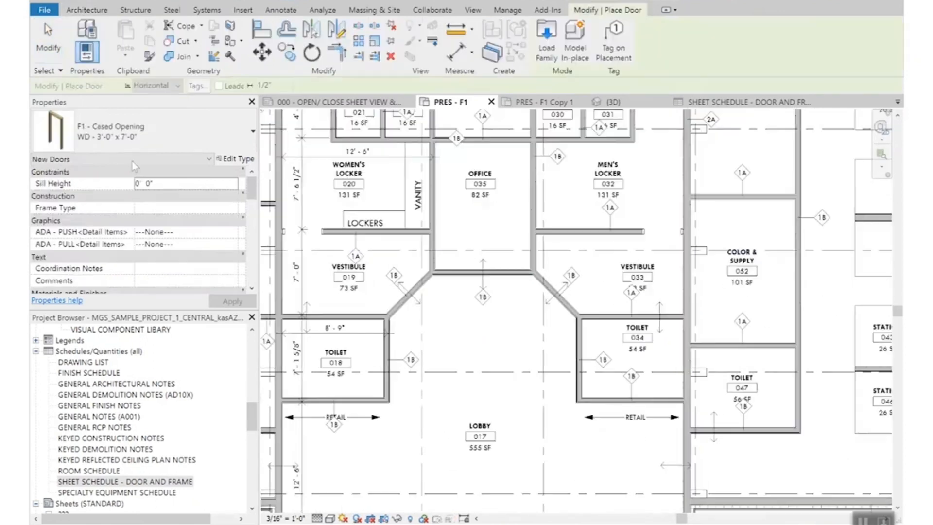
{"action": "left_click", "coordinate": [143, 136]}
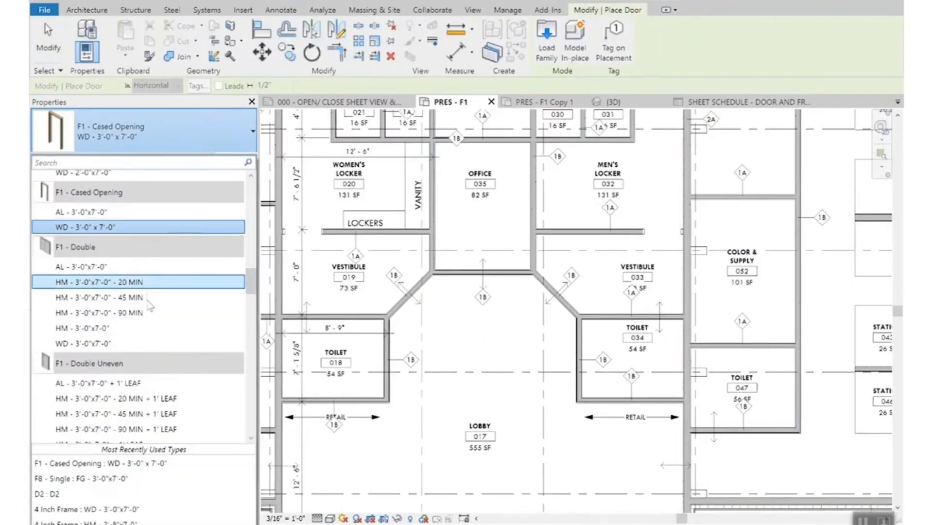
{"action": "scroll", "coordinate": [146, 357], "scroll_direction": "down", "scroll_amount": 6}
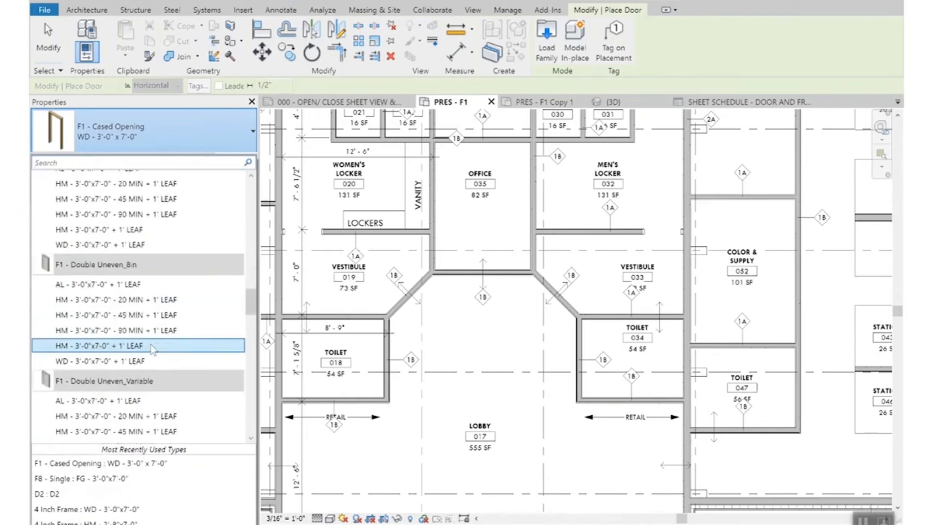
{"action": "scroll", "coordinate": [121, 360], "scroll_direction": "down", "scroll_amount": 3}
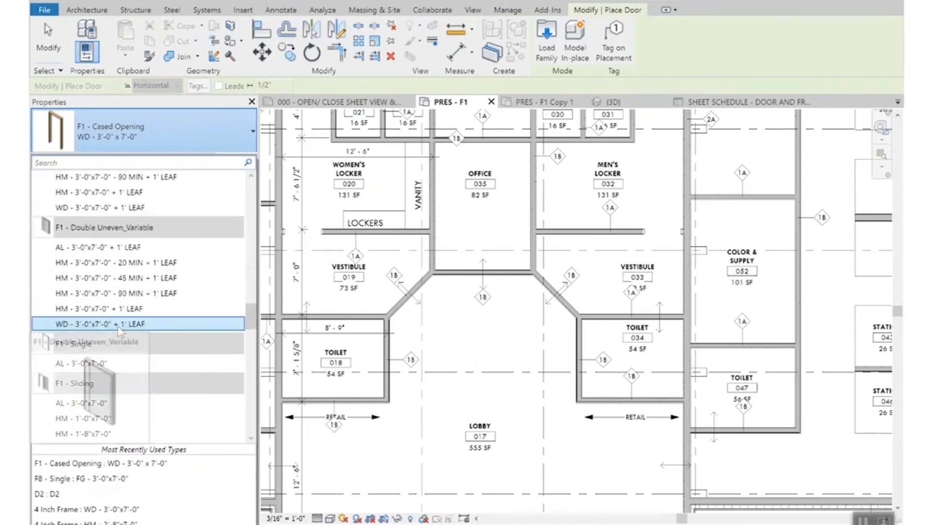
{"action": "scroll", "coordinate": [120, 374], "scroll_direction": "down", "scroll_amount": 9}
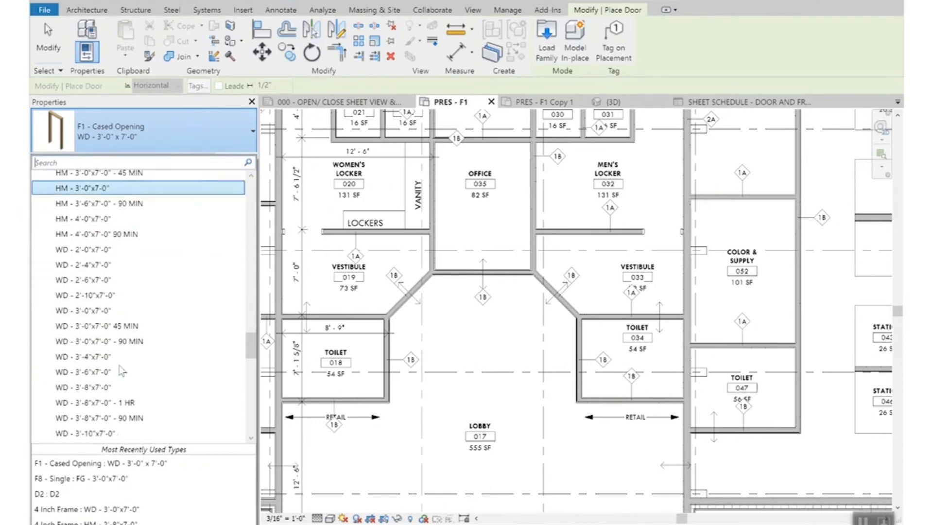
{"action": "scroll", "coordinate": [120, 366], "scroll_direction": "down", "scroll_amount": 1}
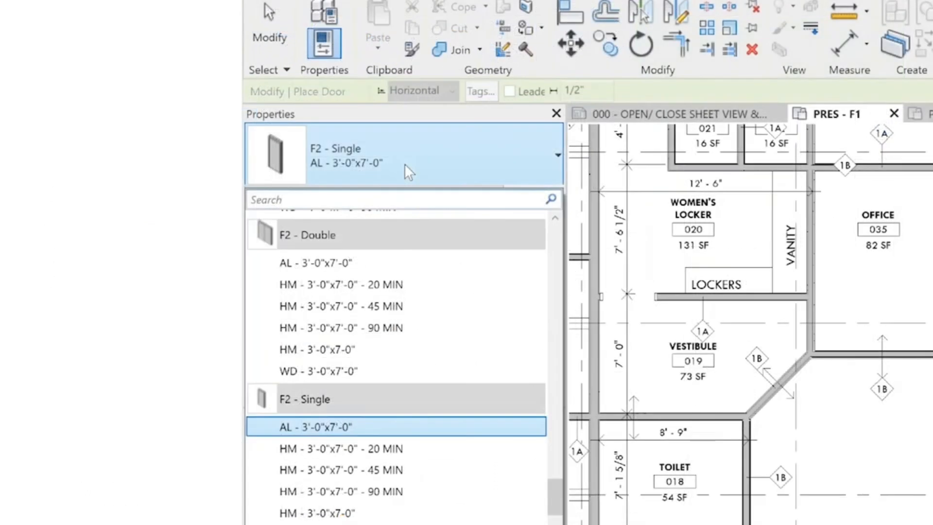
{"action": "scroll", "coordinate": [400, 349], "scroll_direction": "up", "scroll_amount": 2}
{"action": "scroll", "coordinate": [396, 396], "scroll_direction": "down", "scroll_amount": 3}
{"action": "scroll", "coordinate": [401, 340], "scroll_direction": "up", "scroll_amount": 3}
{"action": "scroll", "coordinate": [401, 335], "scroll_direction": "up", "scroll_amount": 10}
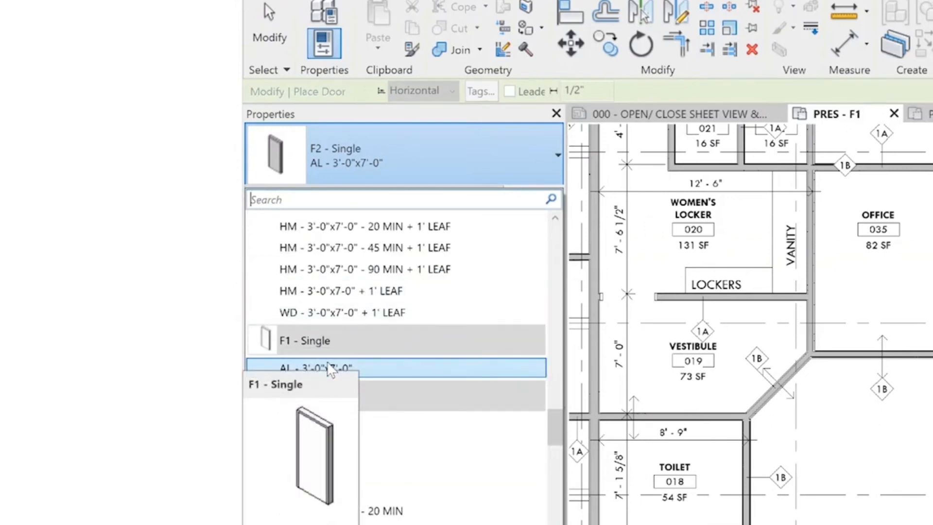
{"action": "left_click", "coordinate": [324, 368]}
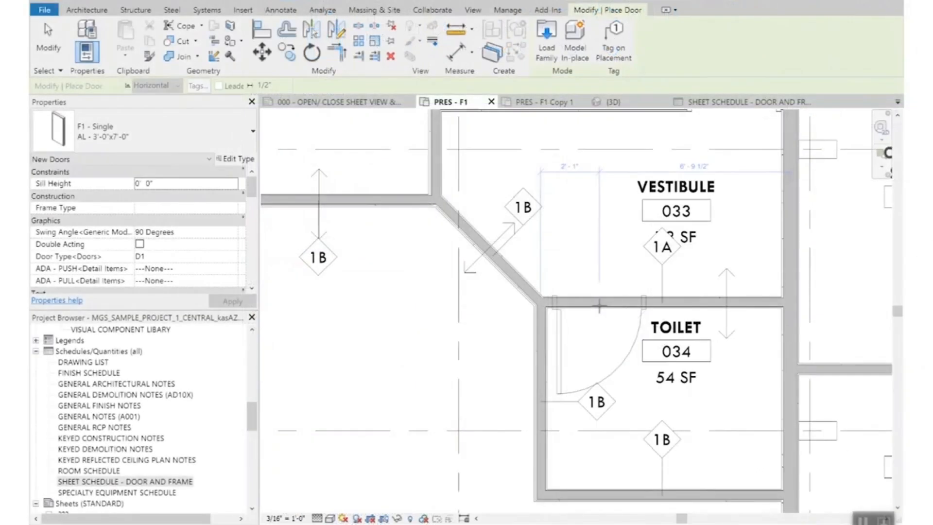
{"action": "left_click", "coordinate": [599, 306]}
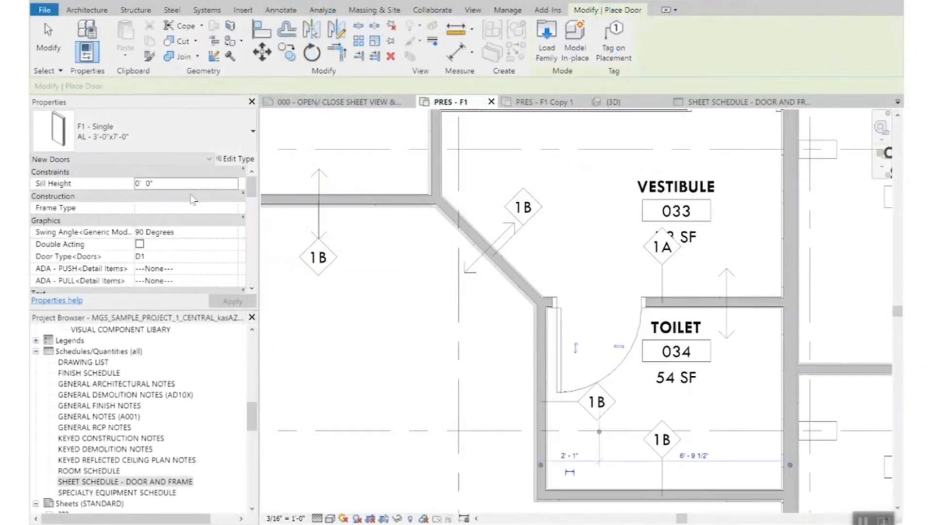
{"action": "key", "text": "Escape"}
{"action": "key", "text": "Escape"}
Place an F2 - Single door, AL - 3'-0"x7'-0", beside the F1 - Single door in the same Toilet 034 wall
{"action": "left_click", "coordinate": [109, 46]}
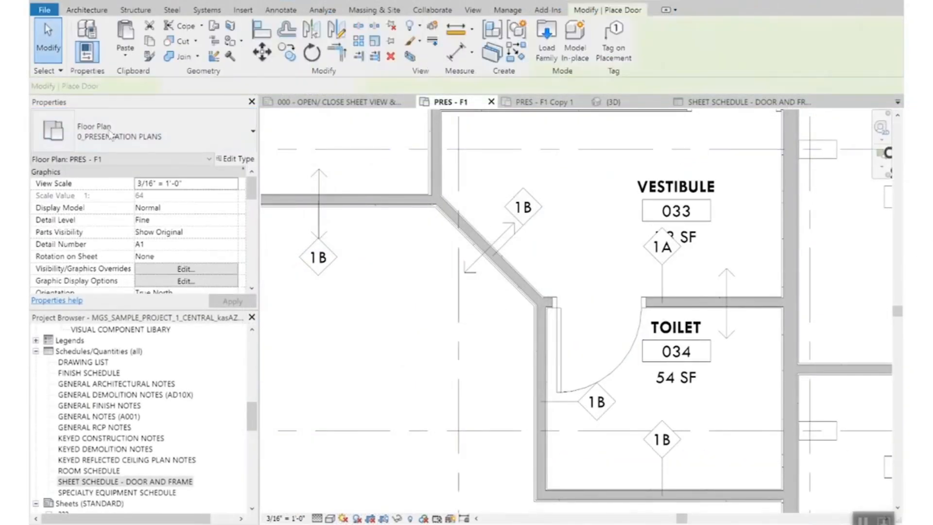
{"action": "left_click", "coordinate": [141, 132]}
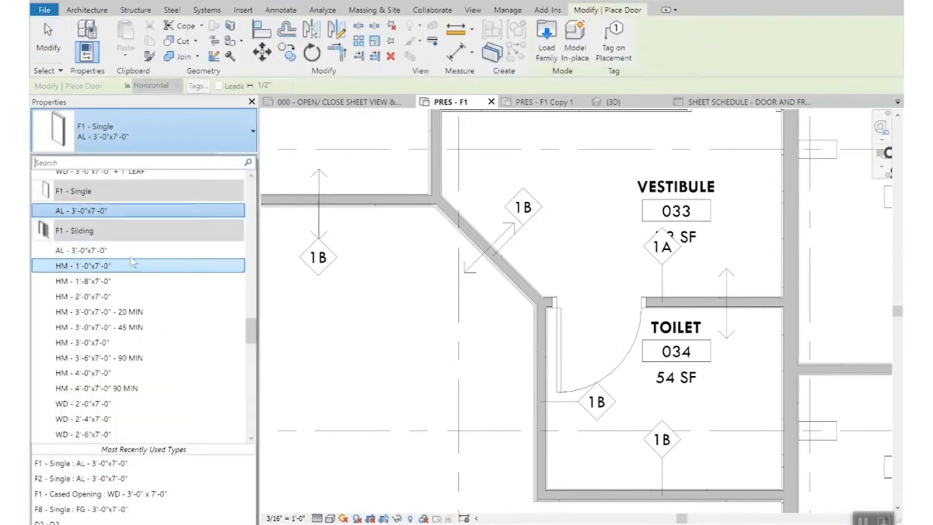
{"action": "scroll", "coordinate": [140, 349], "scroll_direction": "down", "scroll_amount": 8}
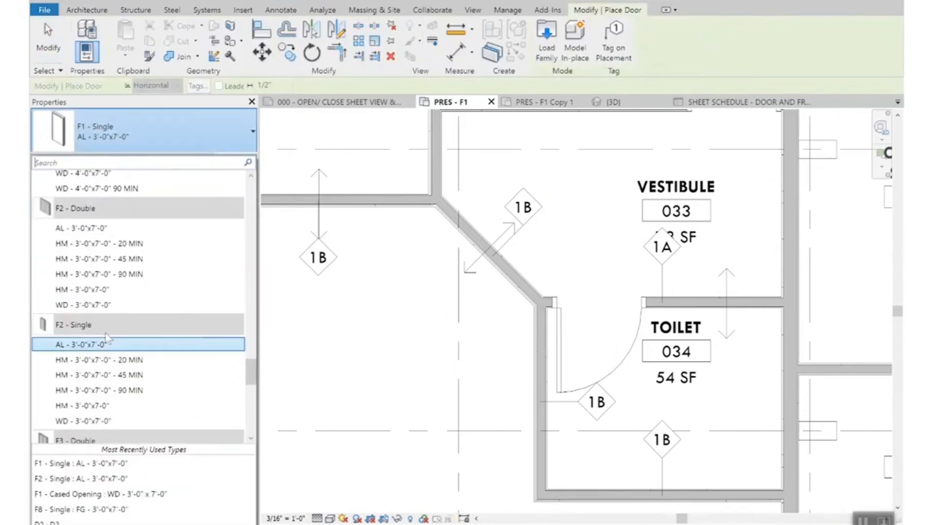
{"action": "left_click", "coordinate": [100, 345]}
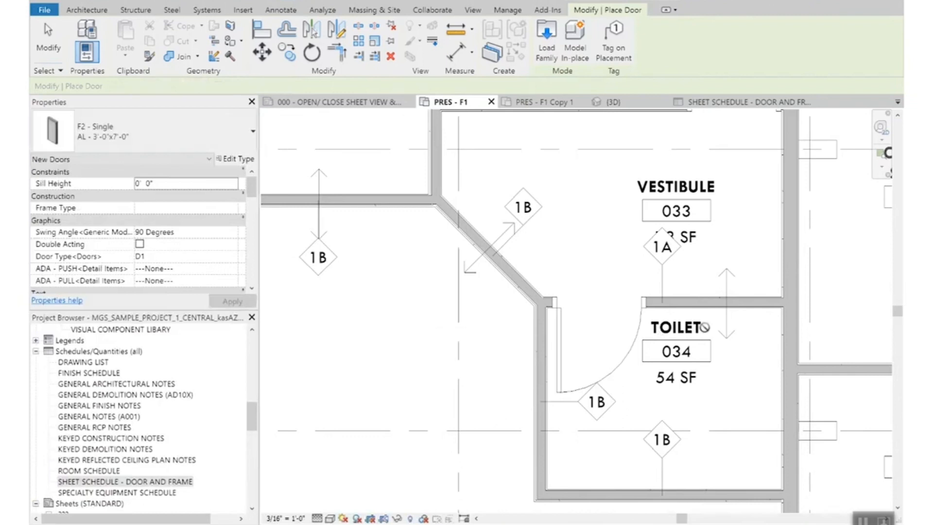
{"action": "left_click", "coordinate": [690, 354]}
{"action": "key", "text": "Escape"}
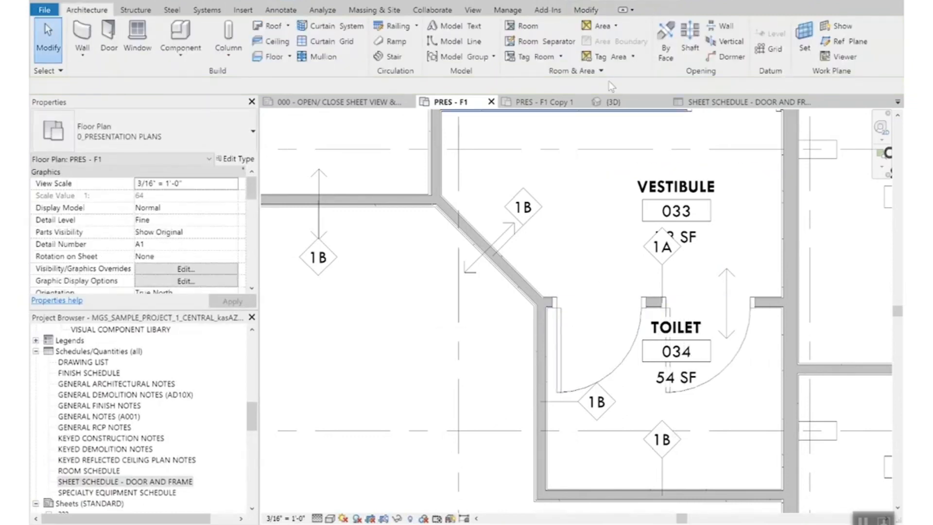
Compare the frames of the F1 - Single and F2 - Single doors in the 3D view and select the F2 door
{"action": "left_click", "coordinate": [613, 101]}
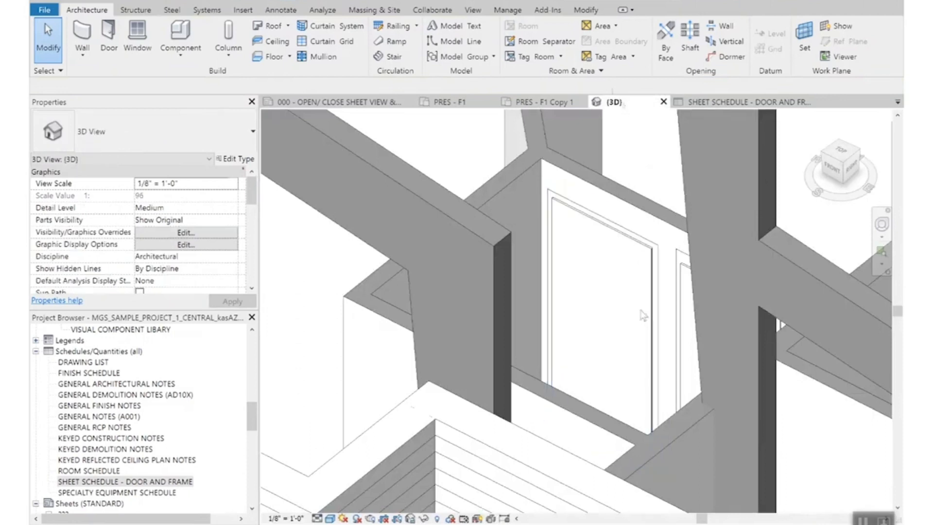
{"action": "left_click", "coordinate": [847, 165]}
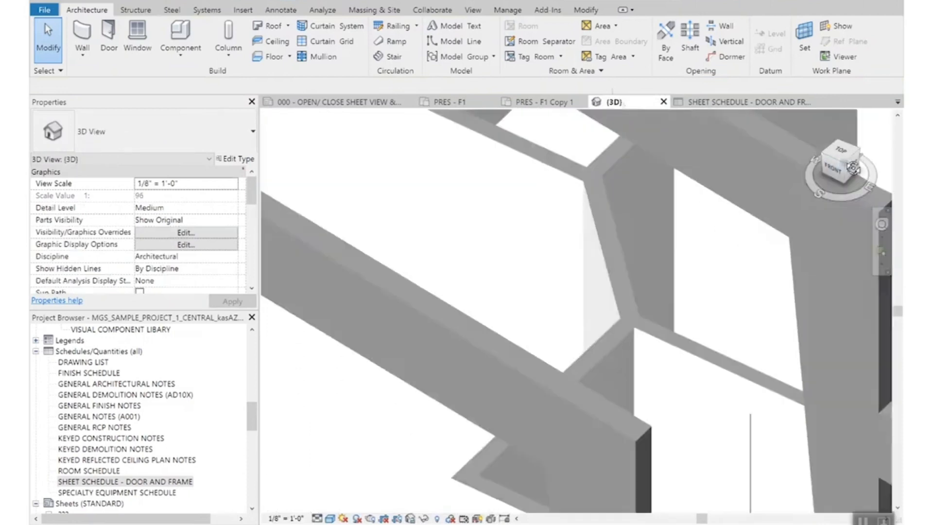
{"action": "scroll", "coordinate": [701, 150], "scroll_direction": "down", "scroll_amount": 3}
{"action": "middle_click_drag", "start_coordinate": [784, 288], "coordinate": [703, 261]}
{"action": "scroll", "coordinate": [678, 308], "scroll_direction": "up", "scroll_amount": 5}
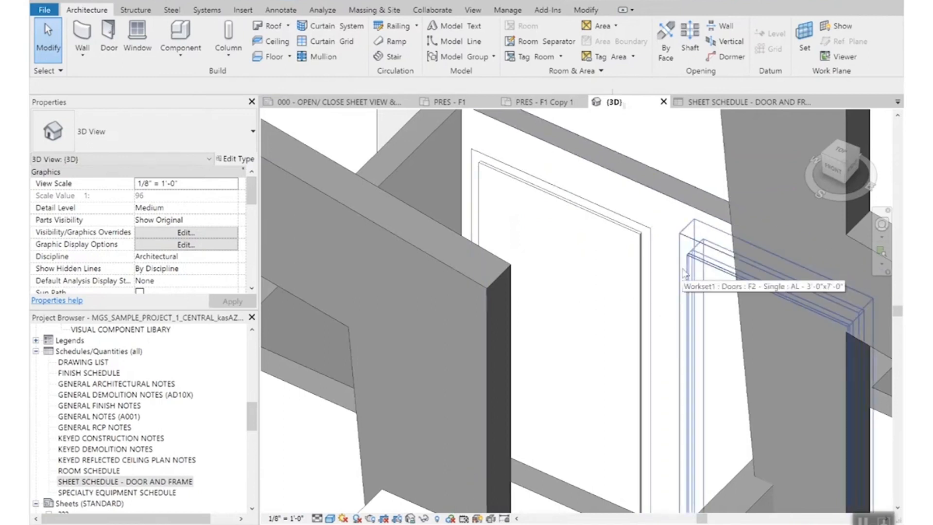
{"action": "left_click", "coordinate": [684, 273]}
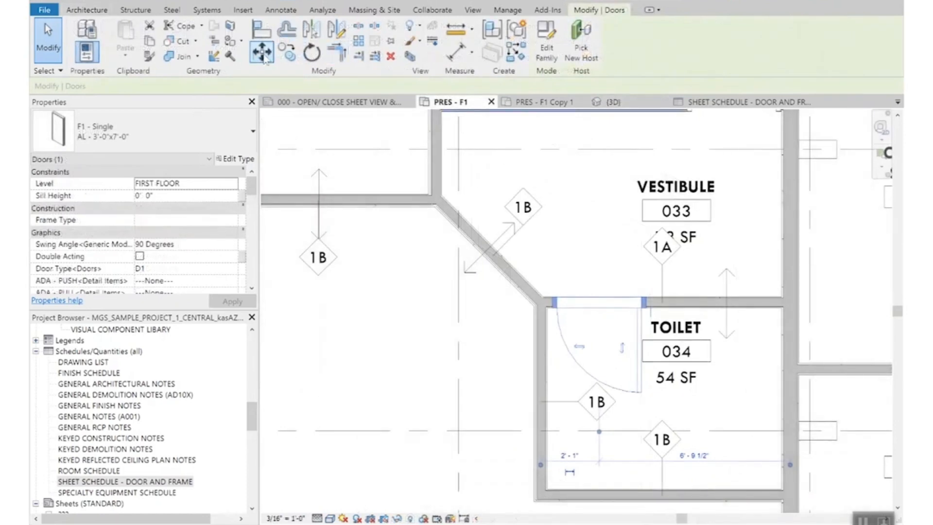
Move the F1 - Single door along the Toilet 034 wall to its right end, aligned from the frame to the room corner
{"action": "left_click", "coordinate": [262, 52]}
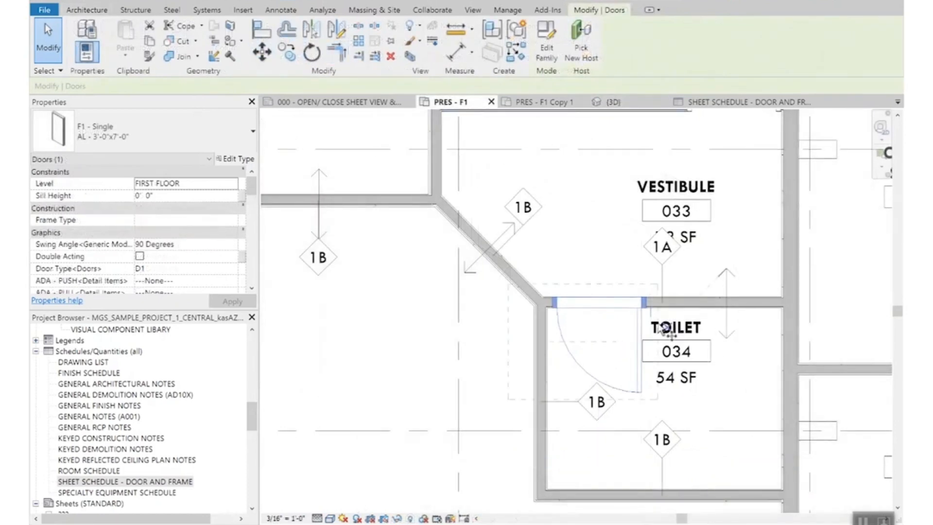
{"action": "scroll", "coordinate": [650, 311], "scroll_direction": "up", "scroll_amount": 3}
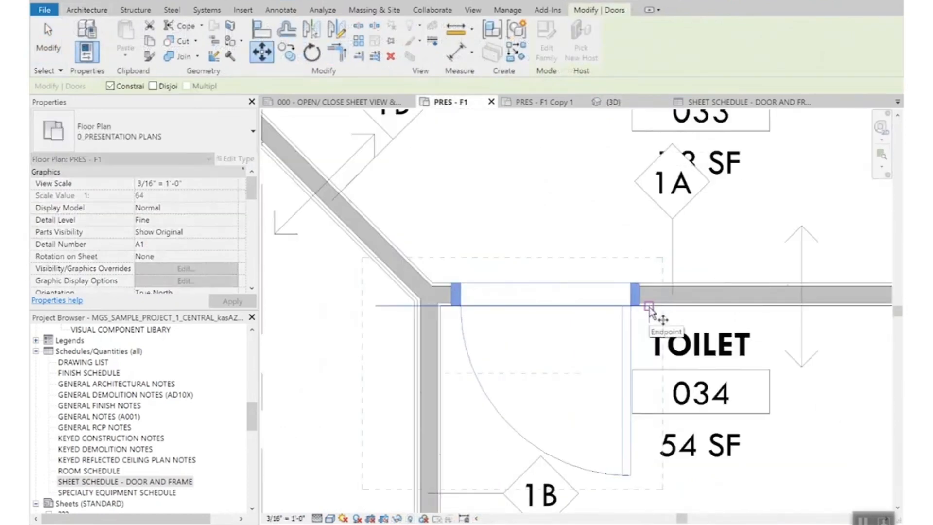
{"action": "left_click", "coordinate": [649, 307]}
{"action": "scroll", "coordinate": [760, 311], "scroll_direction": "down", "scroll_amount": 3}
{"action": "scroll", "coordinate": [758, 306], "scroll_direction": "up", "scroll_amount": 3}
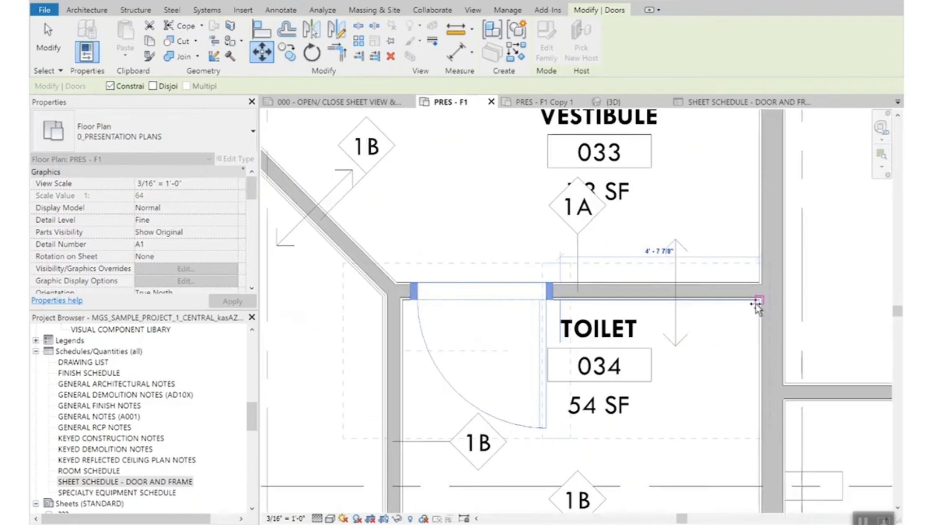
{"action": "left_click", "coordinate": [756, 300]}
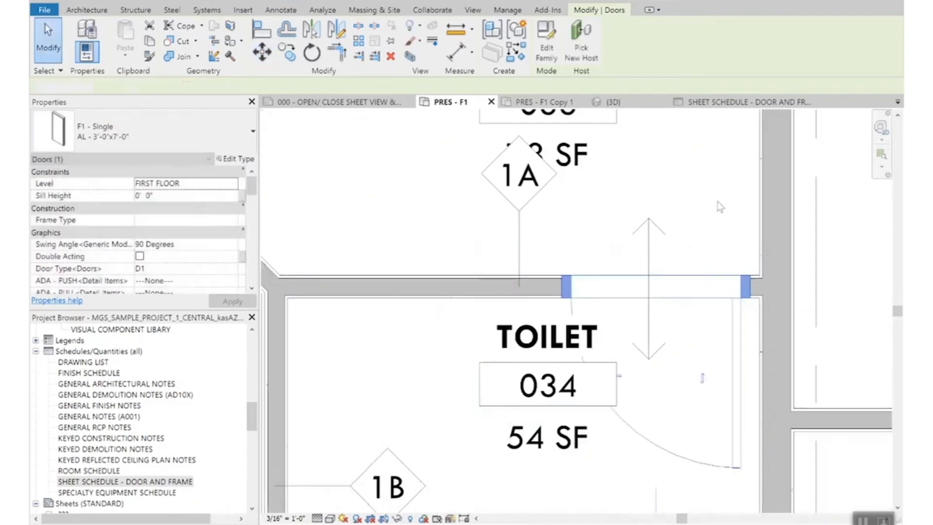
{"action": "key", "text": "Escape"}
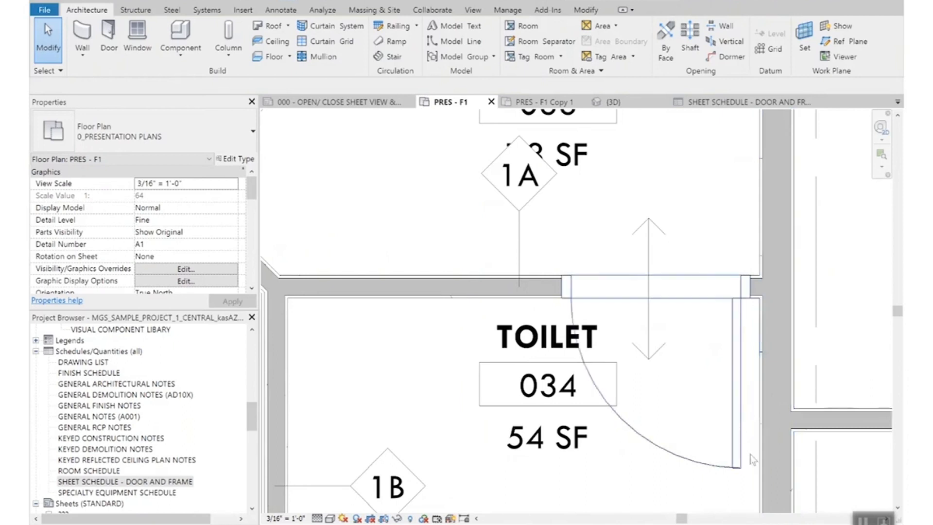
Move the Toilet 034 room tag down and to the left, clear of the door swing
{"action": "scroll", "coordinate": [670, 303], "scroll_direction": "down", "scroll_amount": 3}
{"action": "left_click", "coordinate": [733, 298]}
{"action": "left_click", "coordinate": [616, 382]}
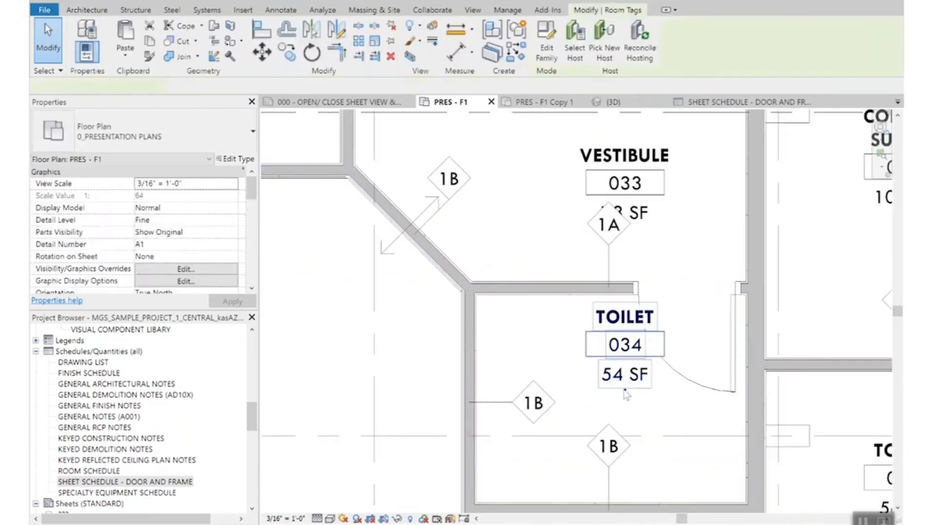
{"action": "left_click_drag", "start_coordinate": [580, 402], "coordinate": [535, 415]}
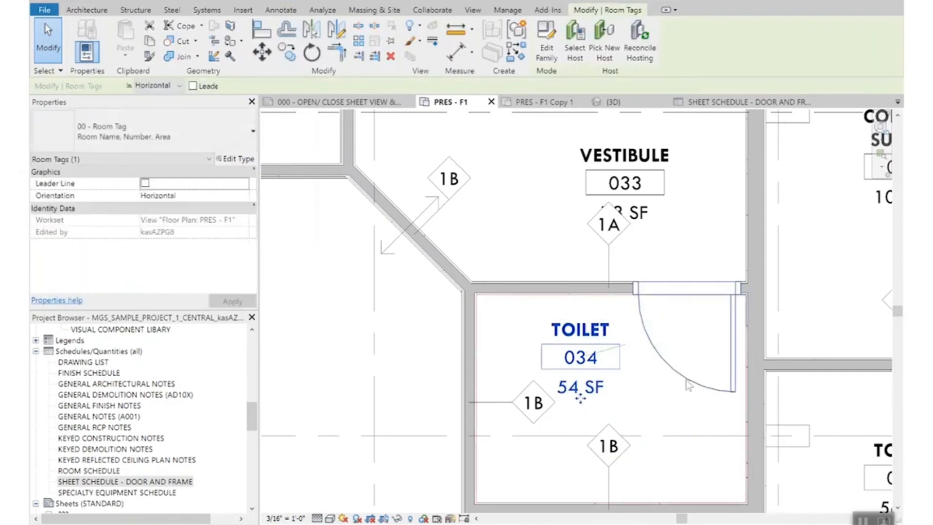
Set the Toilet 034 door's ADA - PULL clearance to F - PULL Latch
{"action": "left_click", "coordinate": [685, 375]}
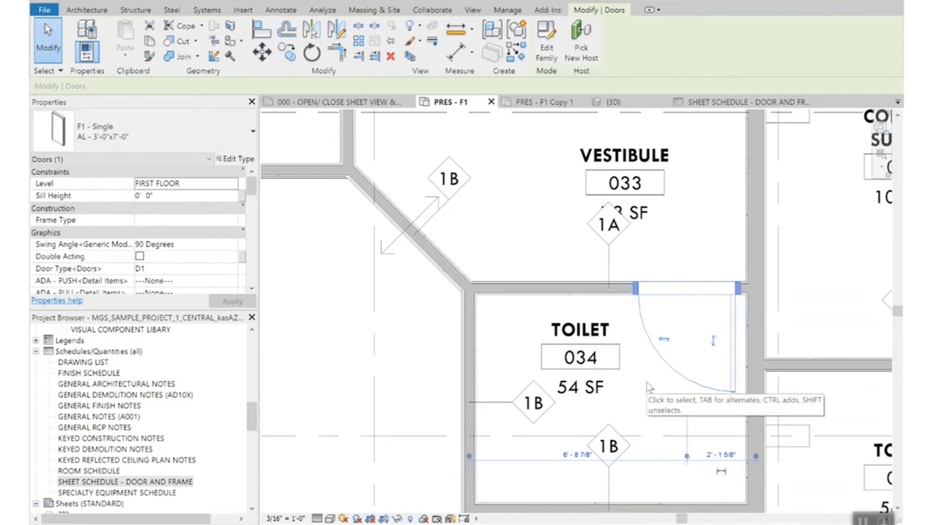
{"action": "scroll", "coordinate": [205, 252], "scroll_direction": "down", "scroll_amount": 1}
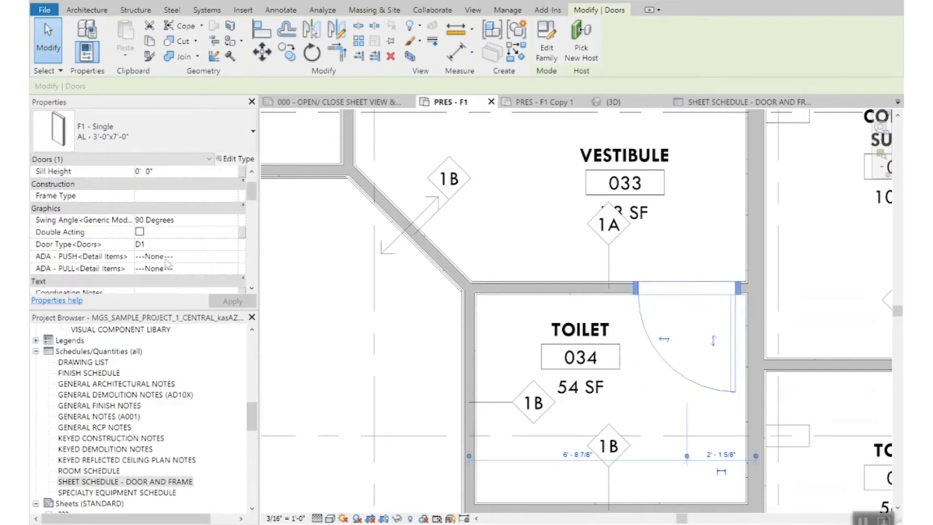
{"action": "left_click", "coordinate": [234, 270]}
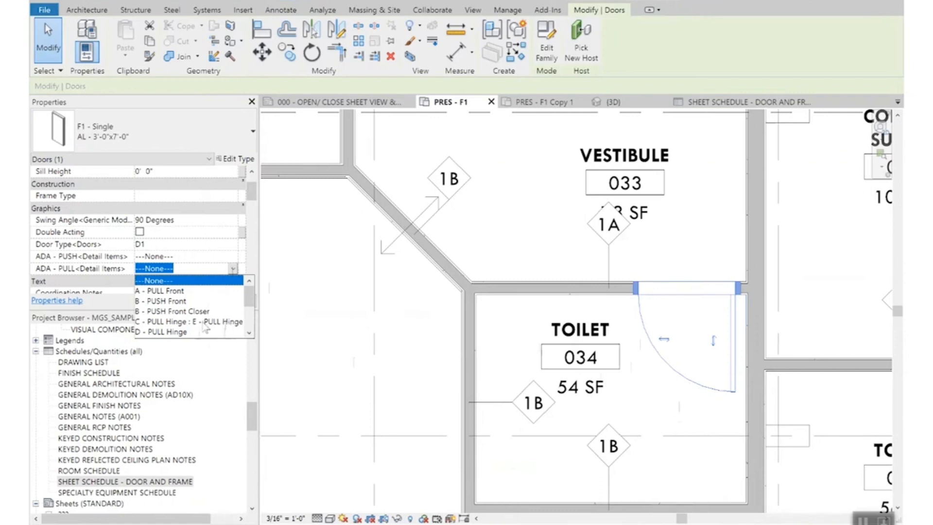
{"action": "scroll", "coordinate": [181, 336], "scroll_direction": "down", "scroll_amount": 1}
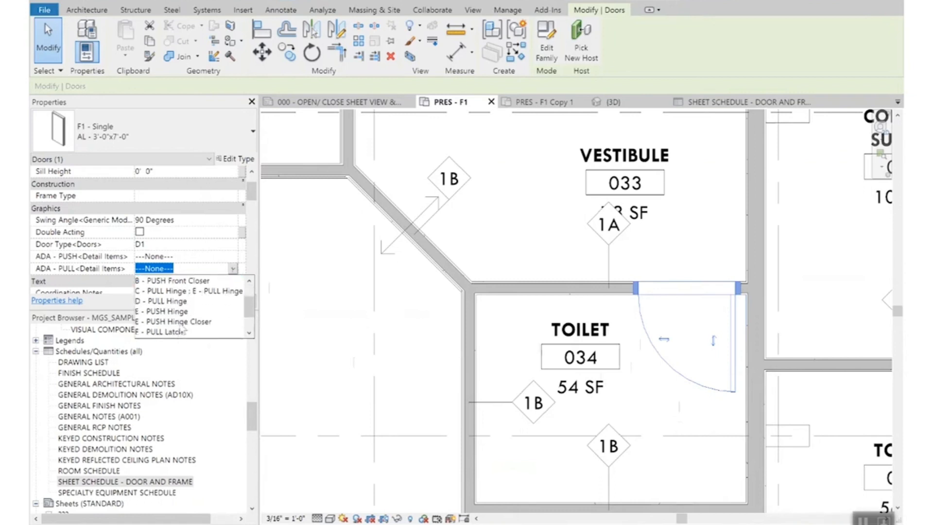
{"action": "left_click", "coordinate": [174, 338]}
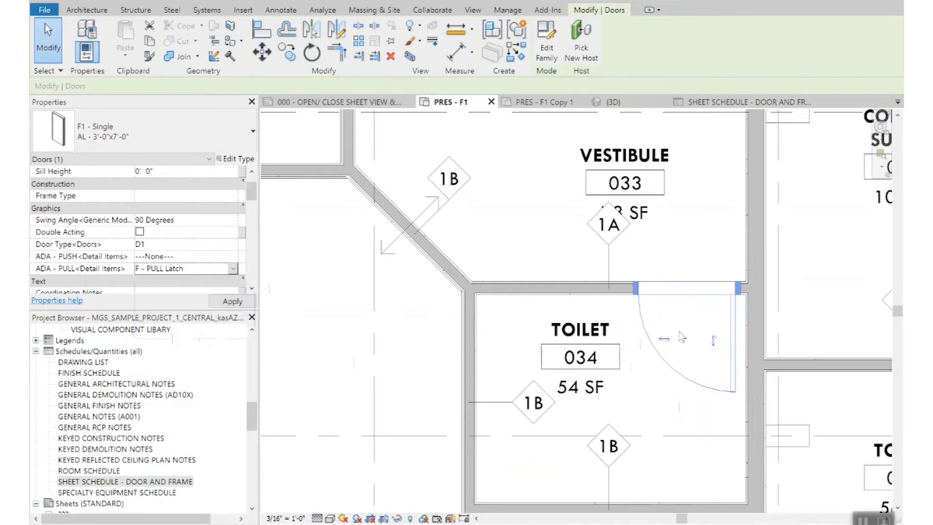
{"action": "left_click", "coordinate": [643, 400]}
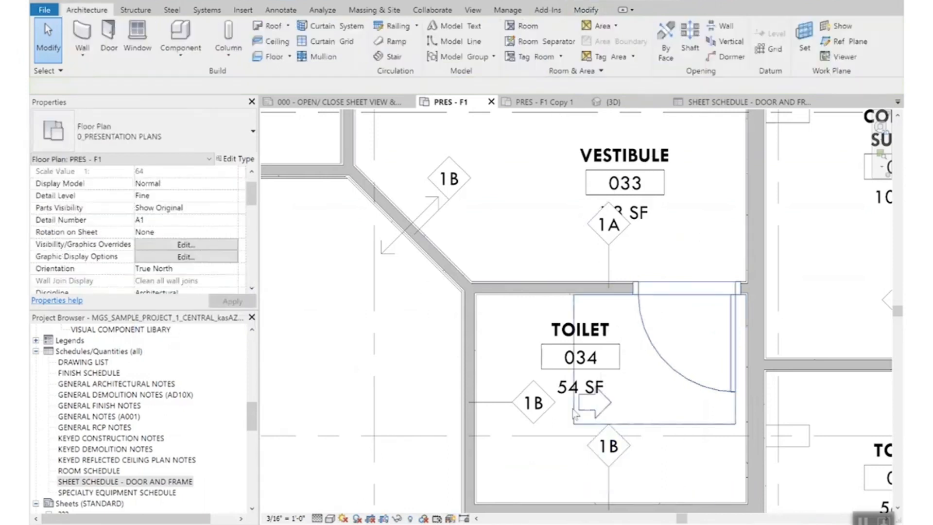
Move the Toilet 034 room tag into the room's upper-left corner, outside the door's ADA clearance box
{"action": "left_click", "coordinate": [580, 391]}
{"action": "left_click_drag", "start_coordinate": [581, 394], "coordinate": [533, 370]}
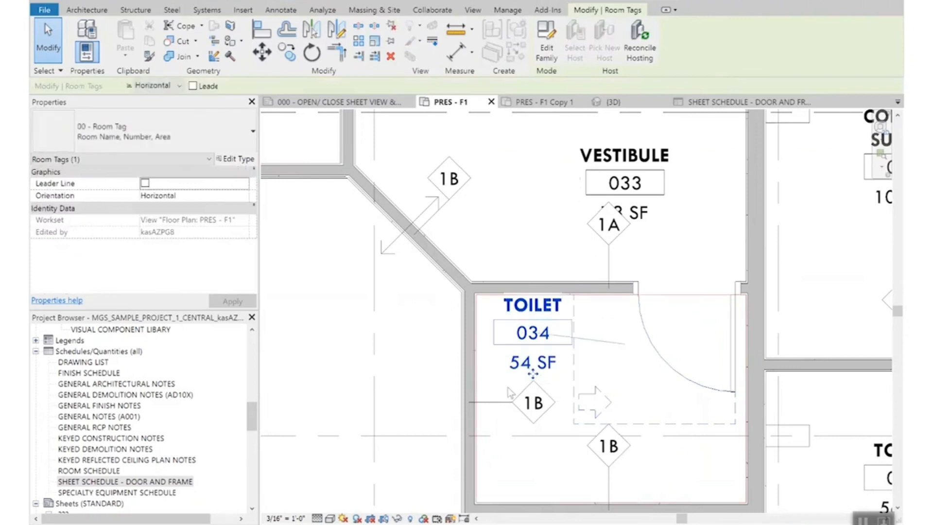
Set the Toilet 034 door's ADA - PULL clearance to A - PULL Front
{"action": "left_click", "coordinate": [578, 408]}
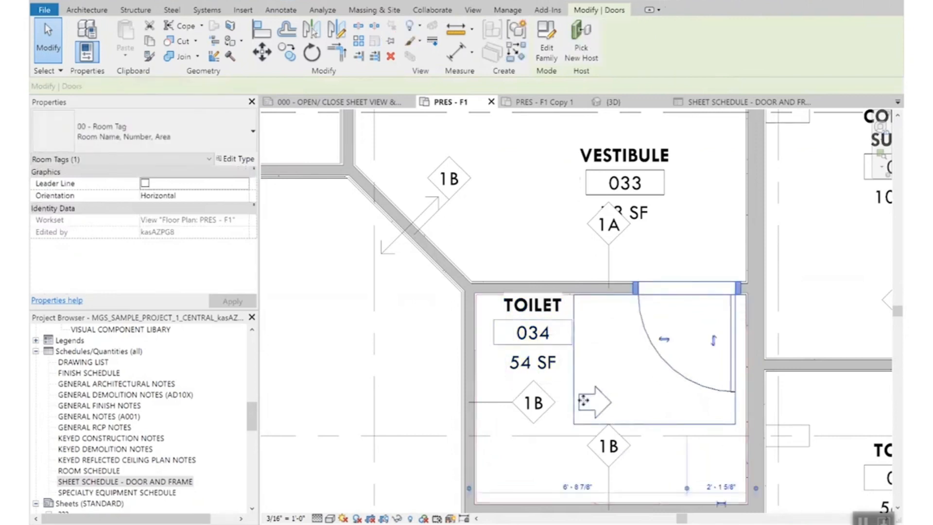
{"action": "scroll", "coordinate": [237, 273], "scroll_direction": "down", "scroll_amount": 2}
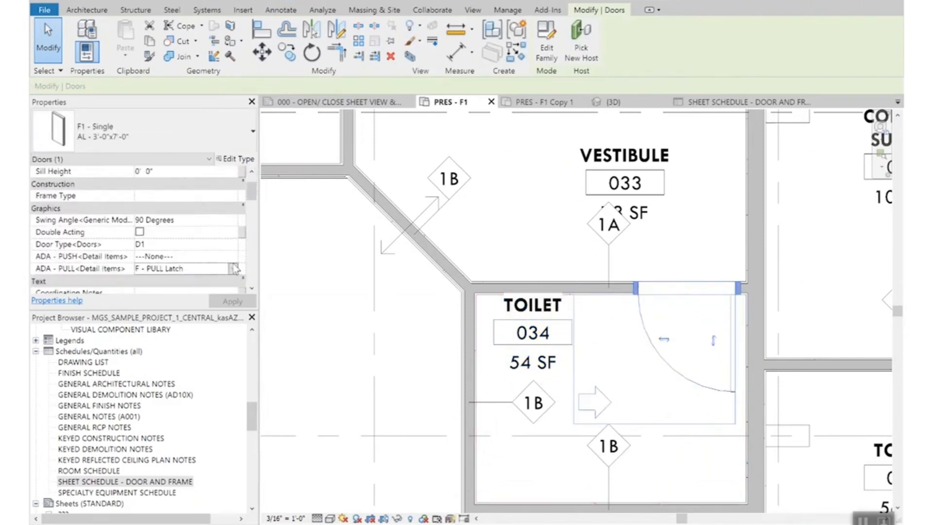
{"action": "left_click", "coordinate": [234, 268]}
{"action": "left_click", "coordinate": [168, 290]}
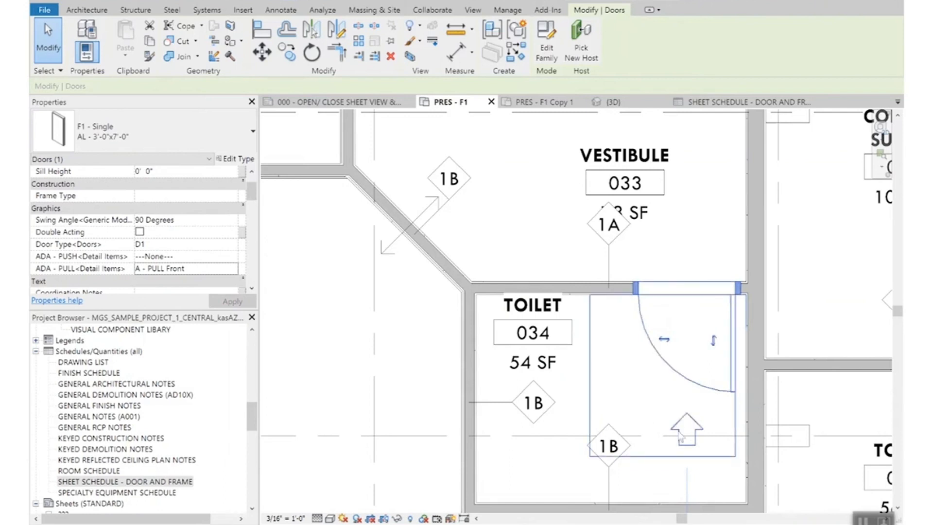
Place another F1 - Single AL - 3'-0"x7'-0" door in the north wall between Changing 029 and Laundry/Storage 051, entering Men's Locker 032
{"action": "key", "text": "Escape"}
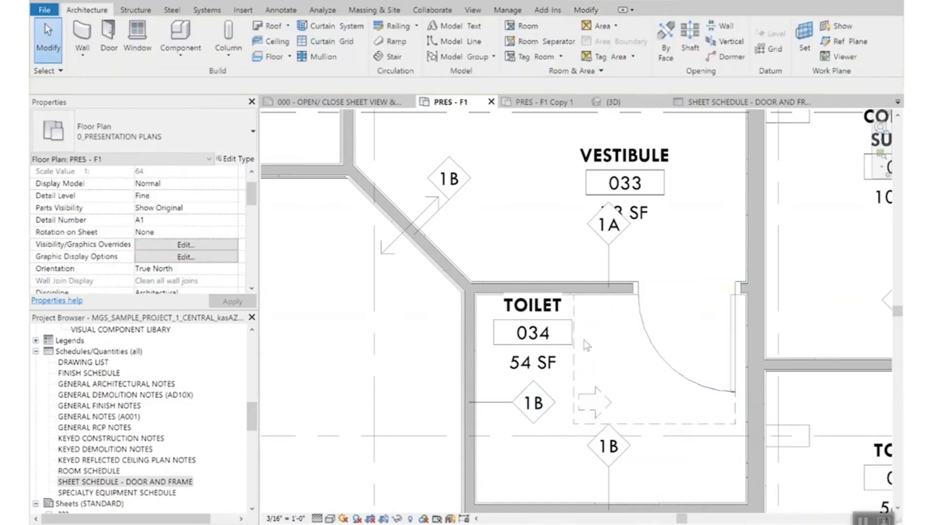
{"action": "scroll", "coordinate": [587, 346], "scroll_direction": "down", "scroll_amount": 2}
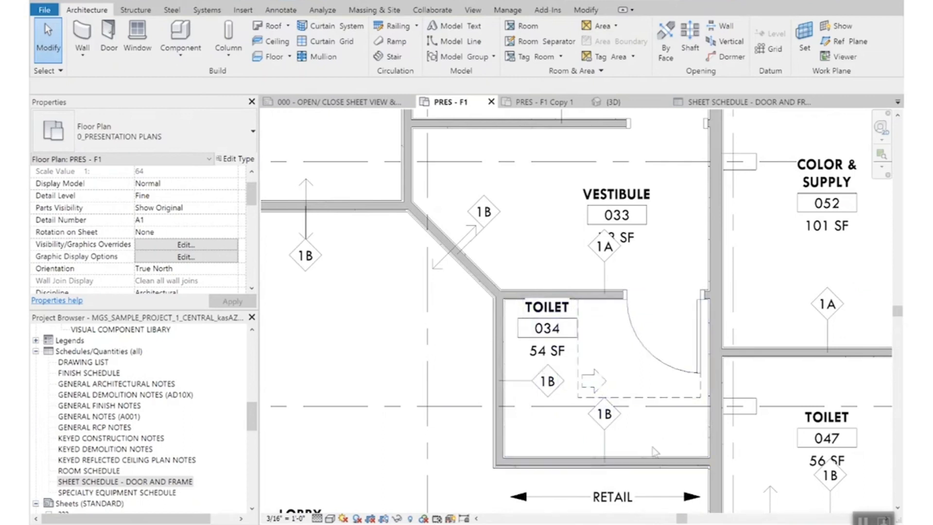
{"action": "scroll", "coordinate": [658, 428], "scroll_direction": "down", "scroll_amount": 5}
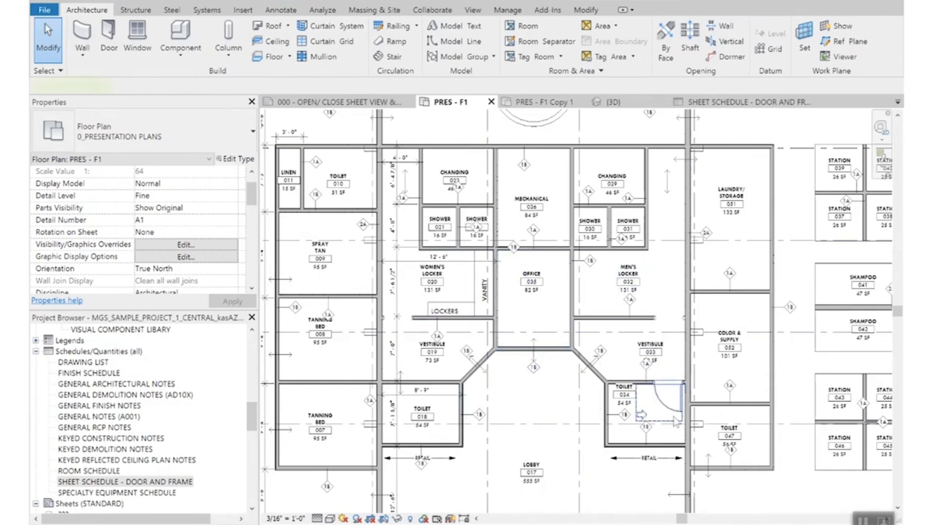
{"action": "right_click", "coordinate": [676, 420]}
{"action": "left_click", "coordinate": [709, 231]}
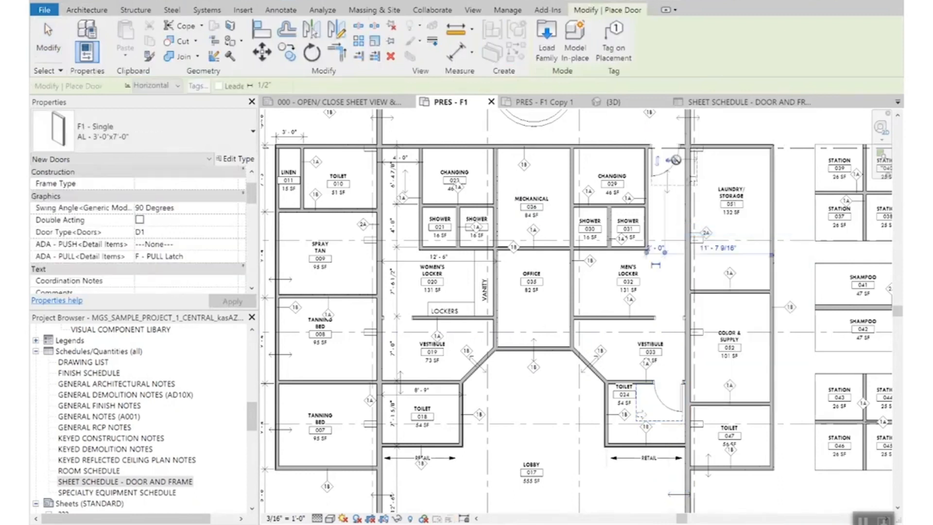
{"action": "scroll", "coordinate": [675, 159], "scroll_direction": "up", "scroll_amount": 3}
{"action": "left_click", "coordinate": [666, 164]}
{"action": "key", "text": "Escape"}
Flip the new Men's Locker entry door's hinge side and move the door closer to the Laundry/Storage 051 wall
{"action": "left_click", "coordinate": [663, 168]}
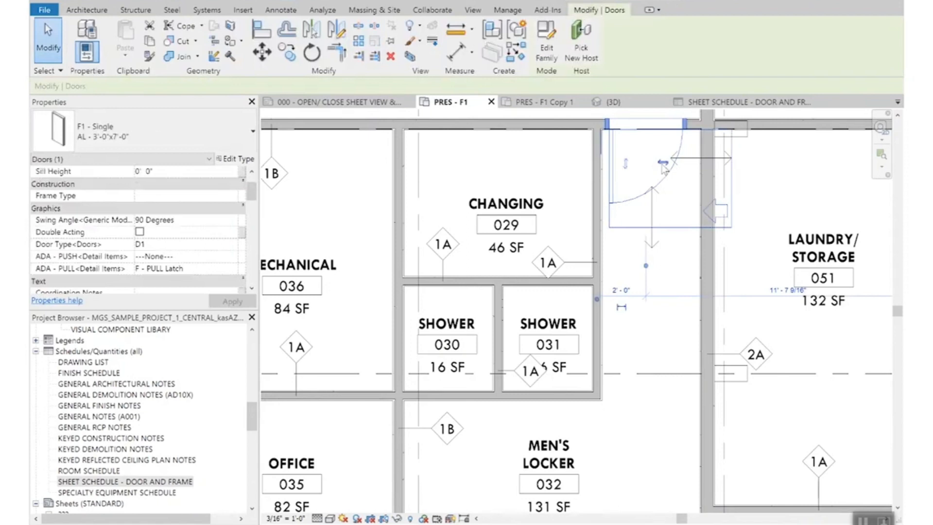
{"action": "scroll", "coordinate": [678, 253], "scroll_direction": "down", "scroll_amount": 5}
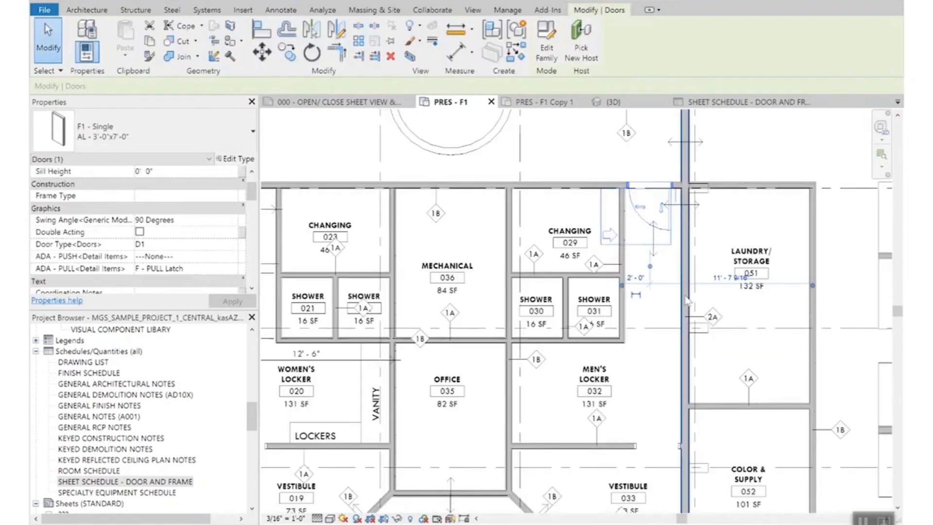
{"action": "scroll", "coordinate": [661, 226], "scroll_direction": "up", "scroll_amount": 3}
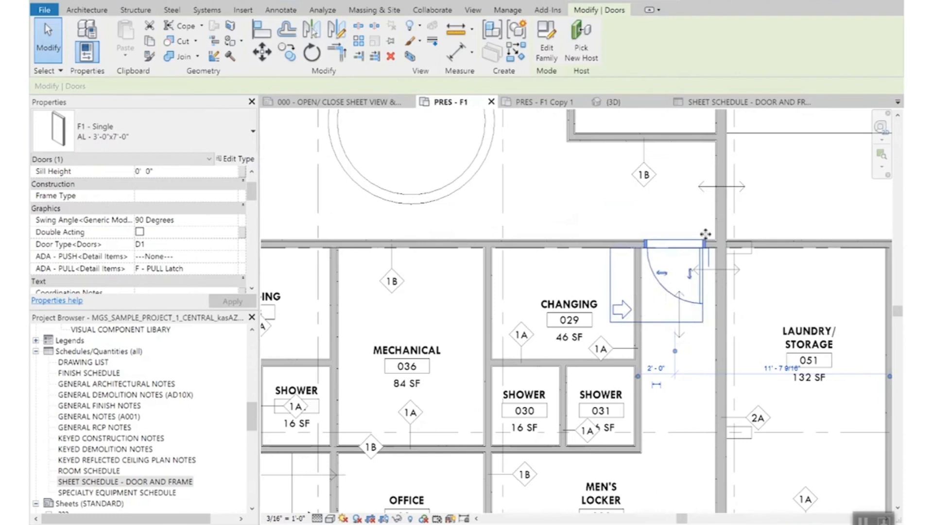
{"action": "scroll", "coordinate": [720, 243], "scroll_direction": "up", "scroll_amount": 3}
{"action": "mouse_move", "coordinate": [721, 246]}
{"action": "left_mouse_down"}
{"action": "mouse_move", "coordinate": [736, 246]}
{"action": "mouse_move", "coordinate": [716, 257]}
{"action": "left_mouse_up"}
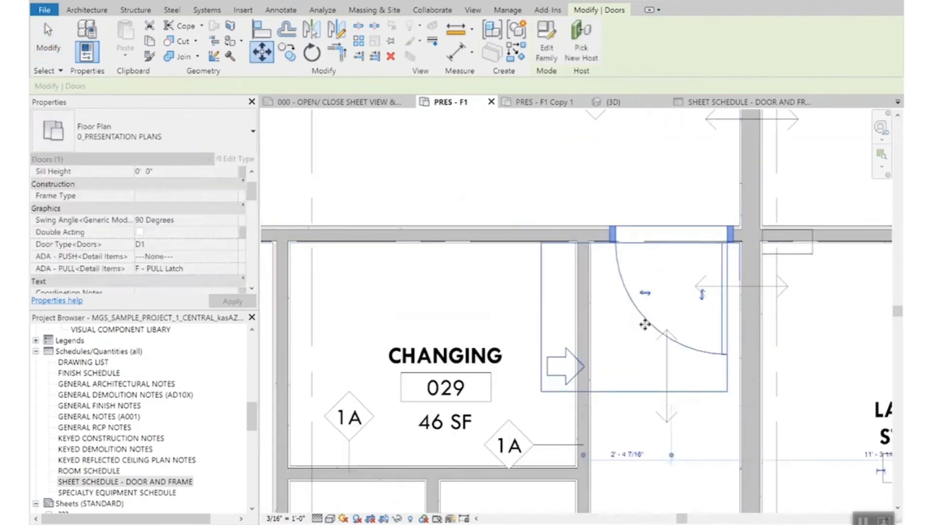
{"action": "left_click", "coordinate": [156, 130]}
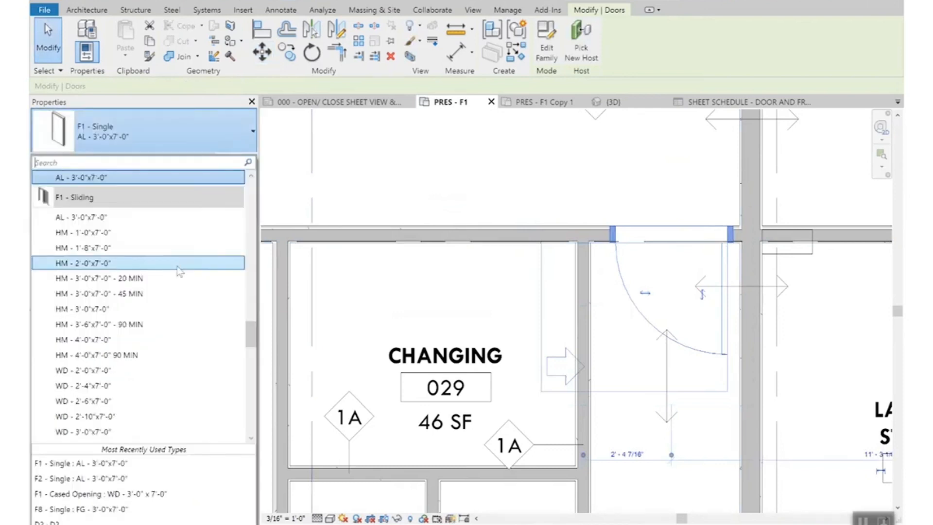
{"action": "left_click", "coordinate": [171, 136]}
{"action": "left_click", "coordinate": [190, 136]}
{"action": "left_click", "coordinate": [221, 131]}
{"action": "left_click", "coordinate": [222, 128]}
{"action": "left_click", "coordinate": [222, 130]}
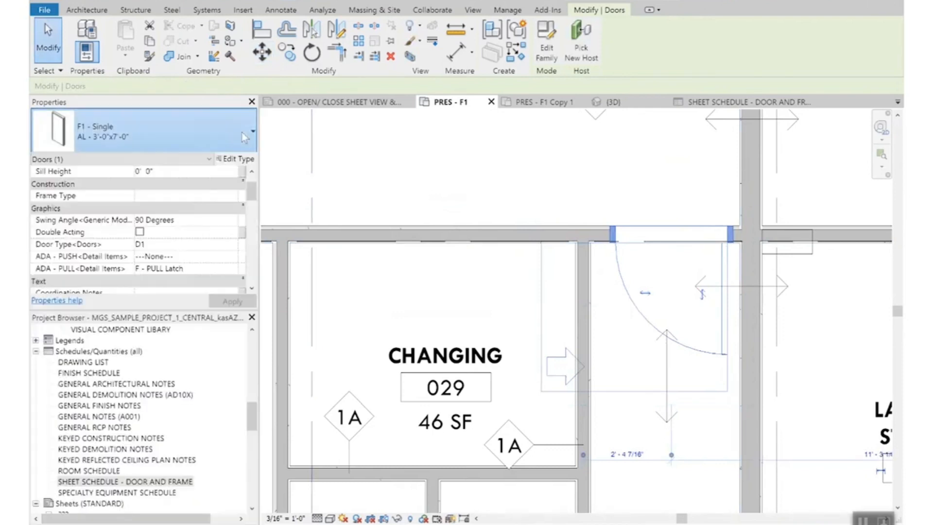
Set the Men's Locker entry door's ADA - PULL clearance to A - PULL Front
{"action": "left_click", "coordinate": [233, 269]}
{"action": "scroll", "coordinate": [178, 303], "scroll_direction": "up", "scroll_amount": 2}
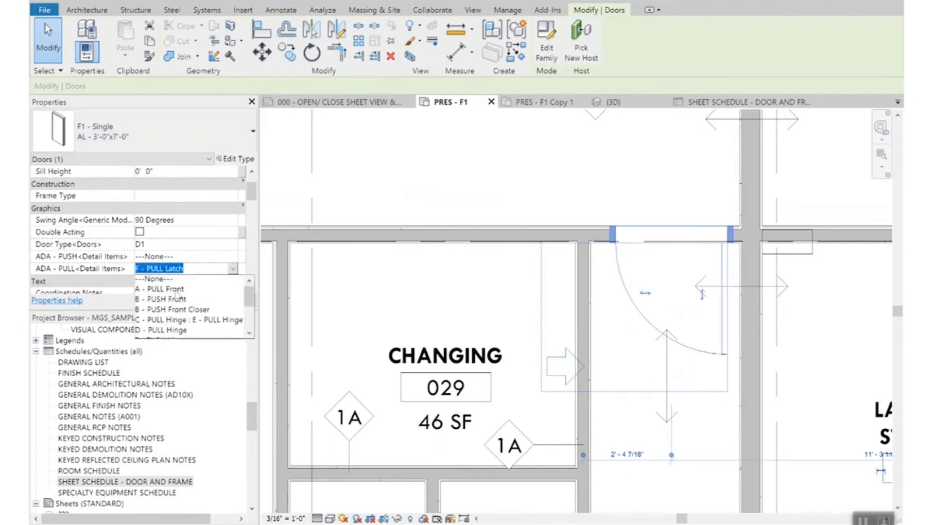
{"action": "left_click", "coordinate": [506, 178]}
{"action": "left_click", "coordinate": [656, 168]}
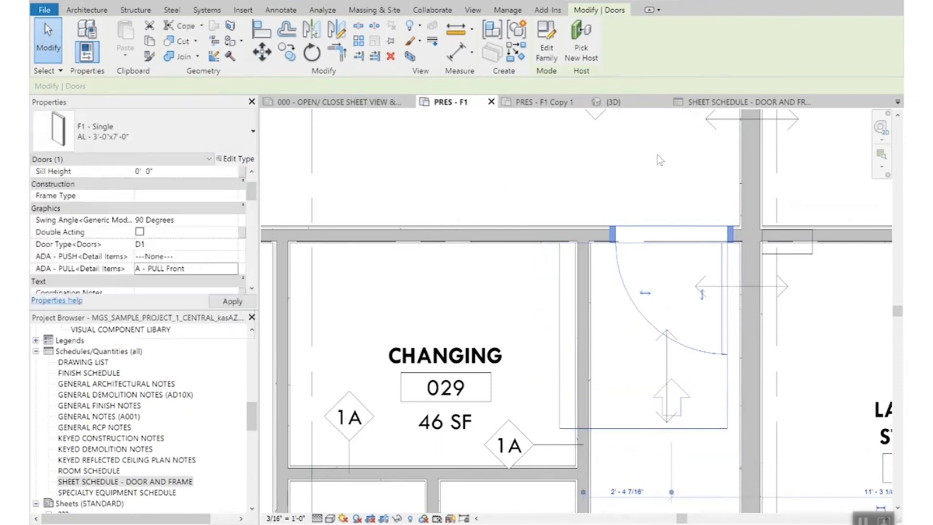
{"action": "scroll", "coordinate": [690, 155], "scroll_direction": "down", "scroll_amount": 5}
{"action": "scroll", "coordinate": [685, 273], "scroll_direction": "up", "scroll_amount": 5}
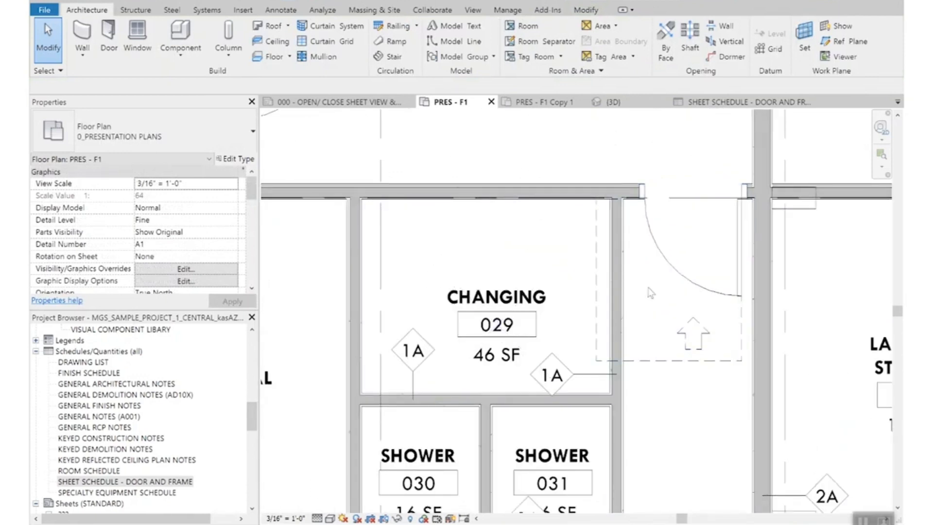
Sketch a diagonal sight line as a 00 - SKETCH LINE detail line from outside the entry door into Men's Locker 032
{"action": "scroll", "coordinate": [569, 252], "scroll_direction": "down", "scroll_amount": 3}
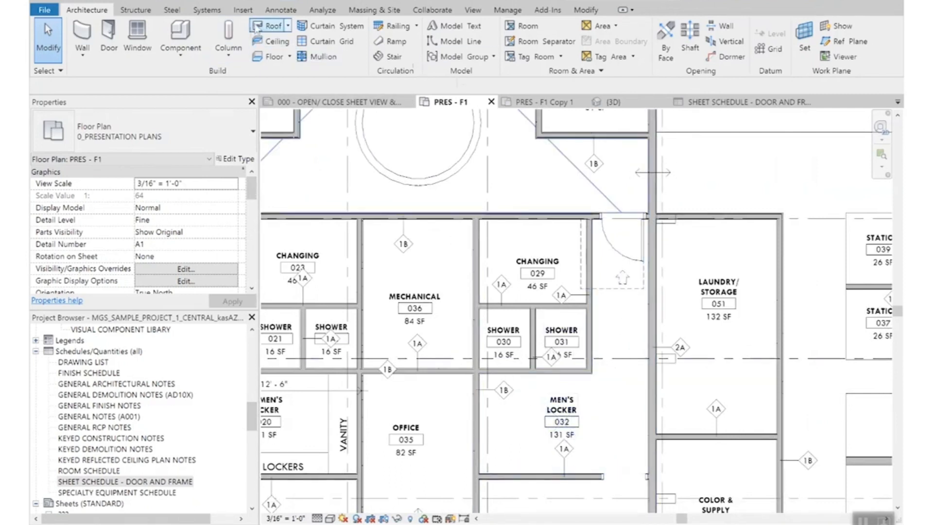
{"action": "left_click", "coordinate": [280, 10]}
{"action": "left_click", "coordinate": [322, 26]}
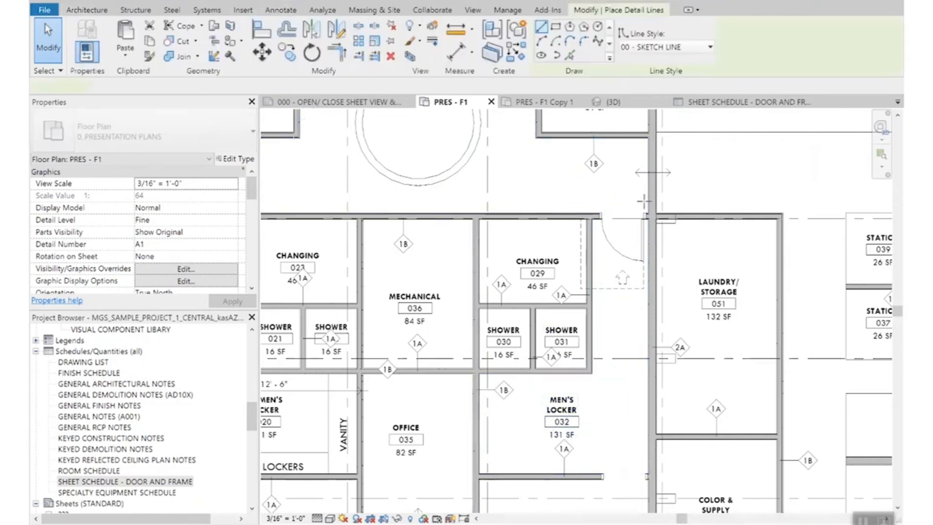
{"action": "left_click", "coordinate": [604, 145]}
{"action": "left_click", "coordinate": [642, 190]}
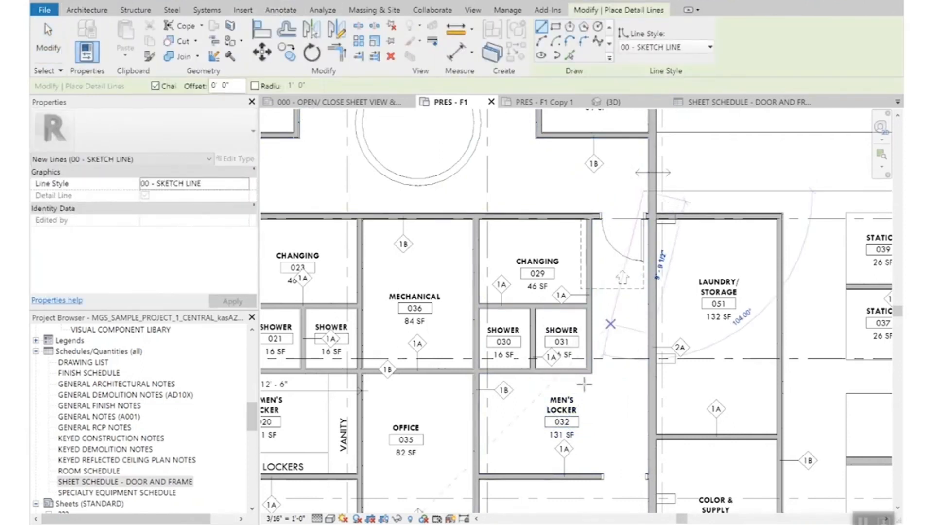
{"action": "left_click", "coordinate": [591, 464]}
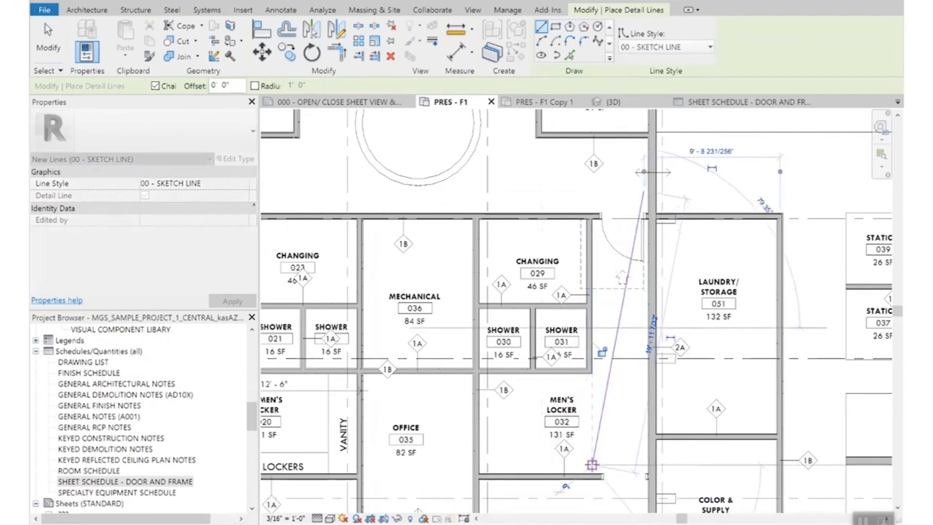
{"action": "key", "text": "Escape"}
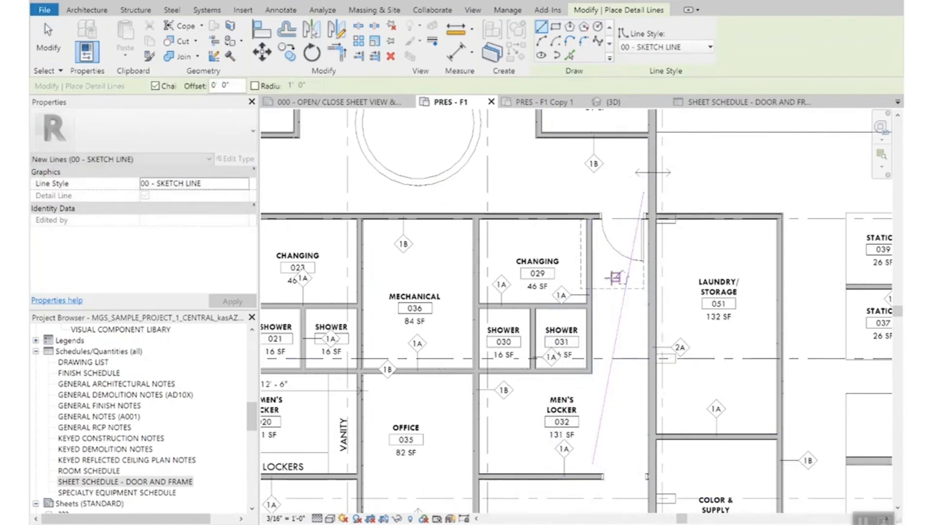
{"action": "key", "text": "Escape"}
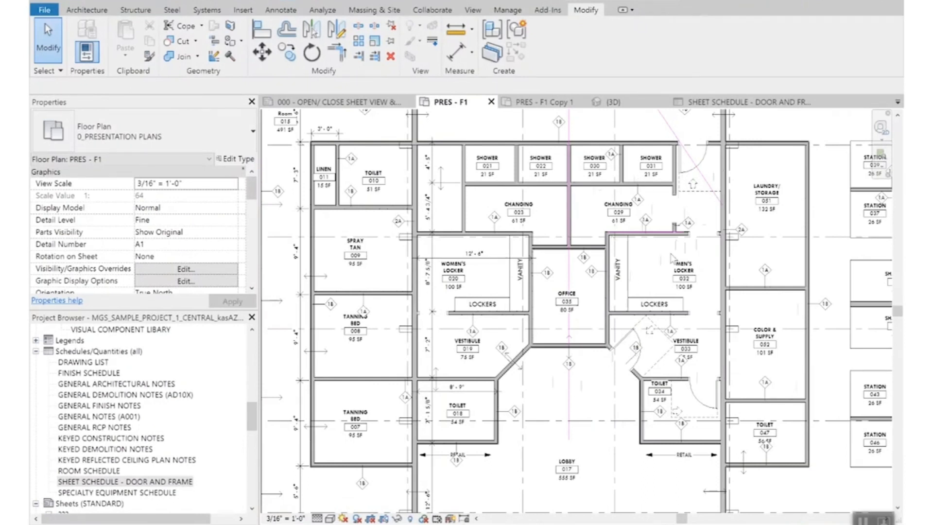
Mirror copies of the six men's-side doors and openings to the women's side, drawing the axis along the vertical centerline through Office 035
{"action": "scroll", "coordinate": [646, 317], "scroll_direction": "down", "scroll_amount": 3}
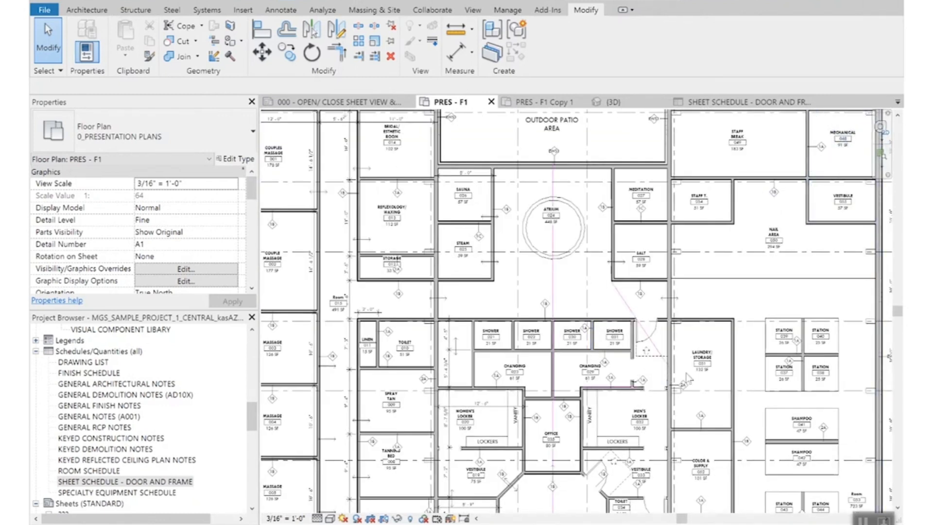
{"action": "scroll", "coordinate": [610, 399], "scroll_direction": "up", "scroll_amount": 4}
{"action": "middle_click_drag", "start_coordinate": [672, 324], "coordinate": [736, 292]}
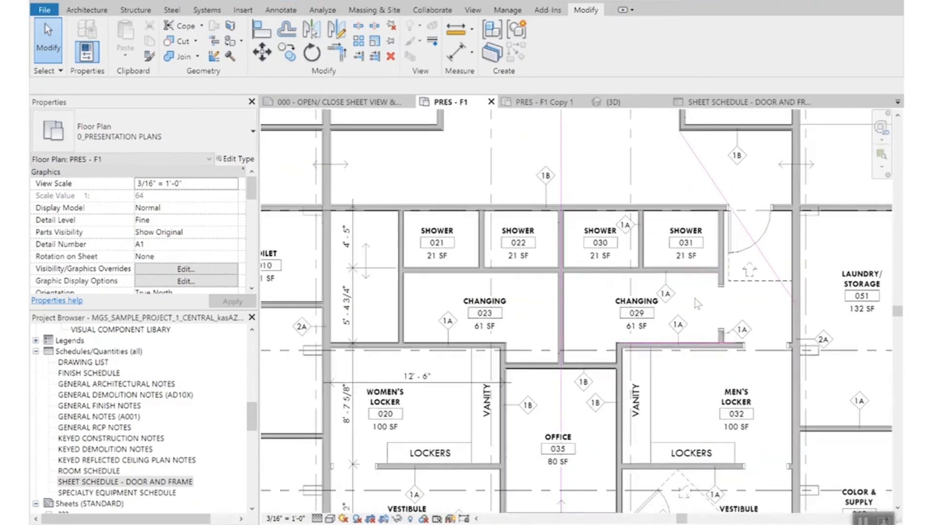
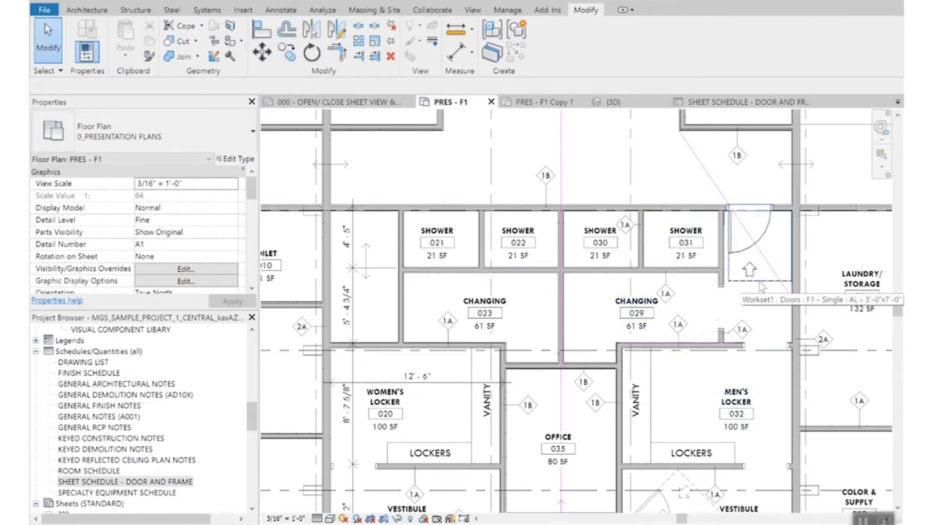
{"action": "left_click", "coordinate": [738, 243]}
{"action": "scroll", "coordinate": [751, 272], "scroll_direction": "down", "scroll_amount": 2}
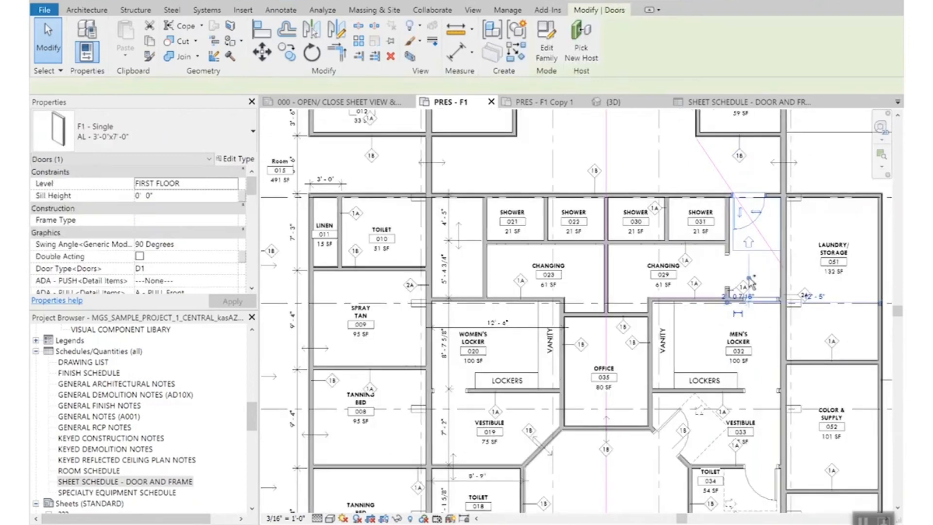
{"action": "left_click", "coordinate": [751, 296], "text": "ctrl"}
{"action": "left_click", "coordinate": [728, 273], "text": "ctrl"}
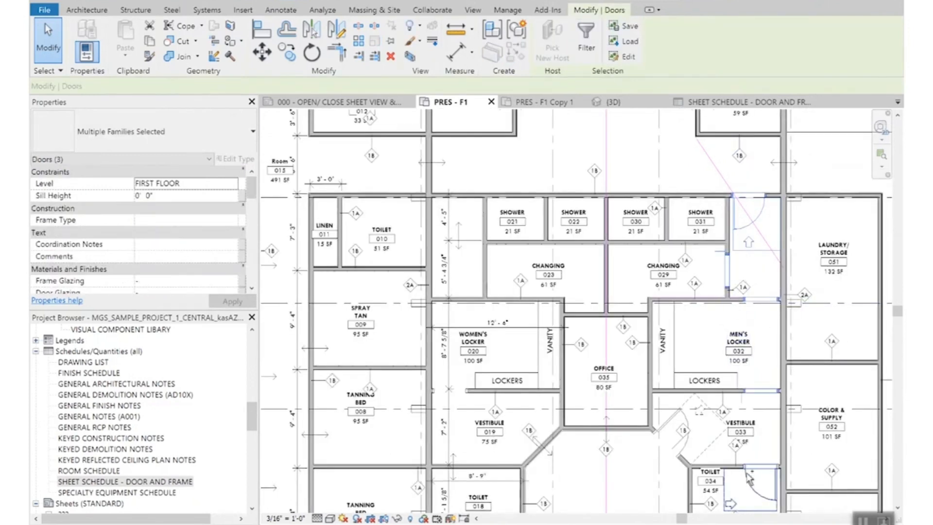
{"action": "left_click", "coordinate": [682, 431], "text": "ctrl"}
{"action": "left_click", "coordinate": [682, 417], "text": "ctrl"}
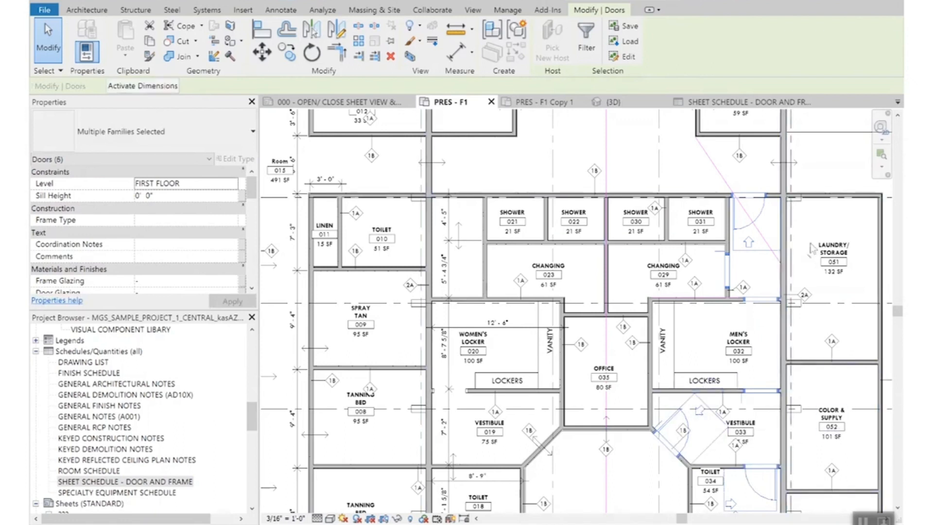
{"action": "left_click", "coordinate": [337, 33]}
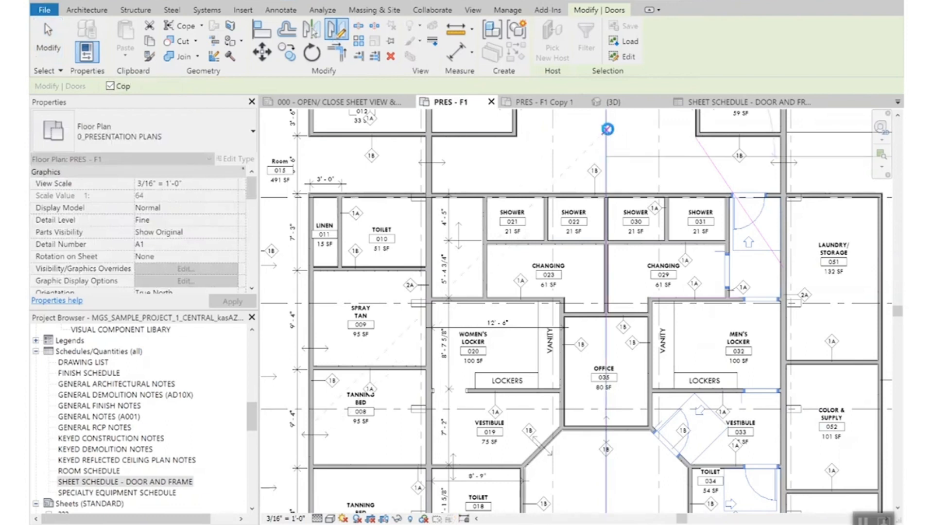
{"action": "left_click", "coordinate": [631, 281]}
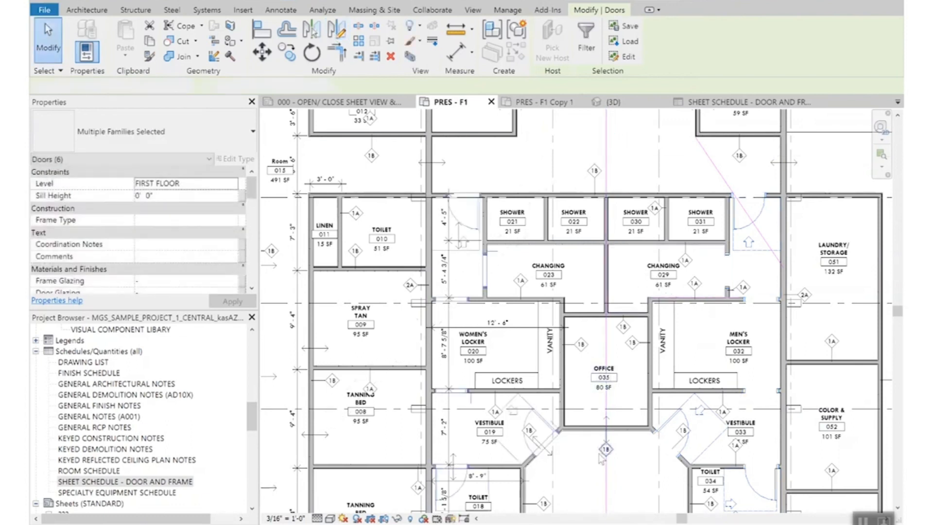
{"action": "left_click", "coordinate": [464, 465]}
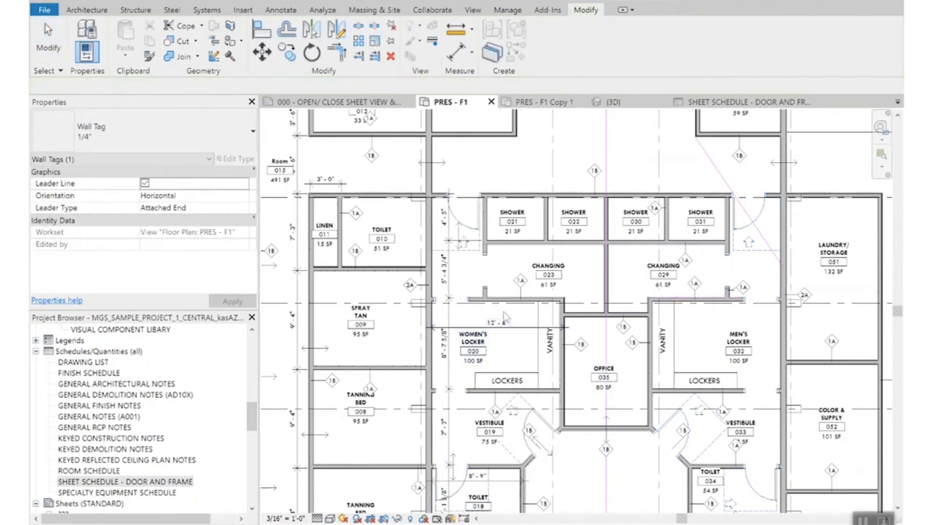
Search the door types for sliding doors and choose F1 - Sliding, AL - 3'-0"x7'-0", for placement
{"action": "middle_click_drag", "start_coordinate": [628, 428], "coordinate": [630, 308]}
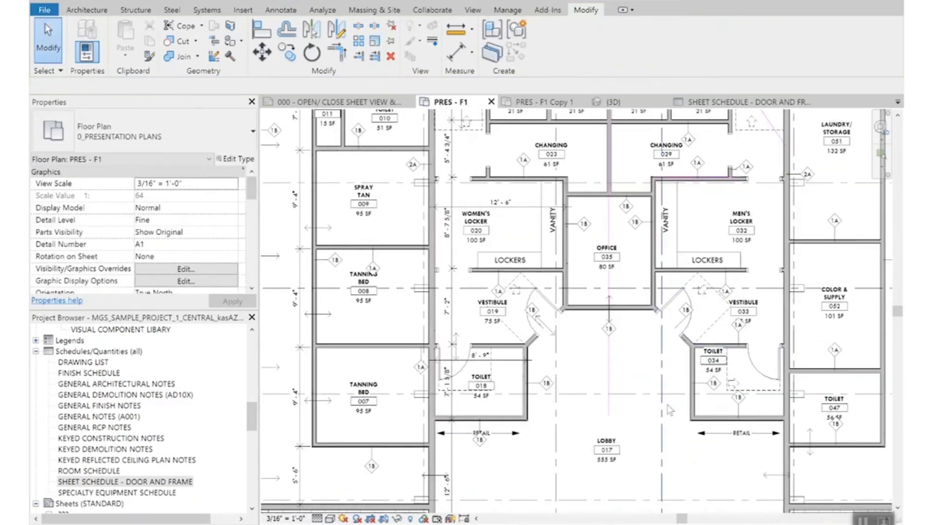
{"action": "scroll", "coordinate": [652, 410], "scroll_direction": "down", "scroll_amount": 2}
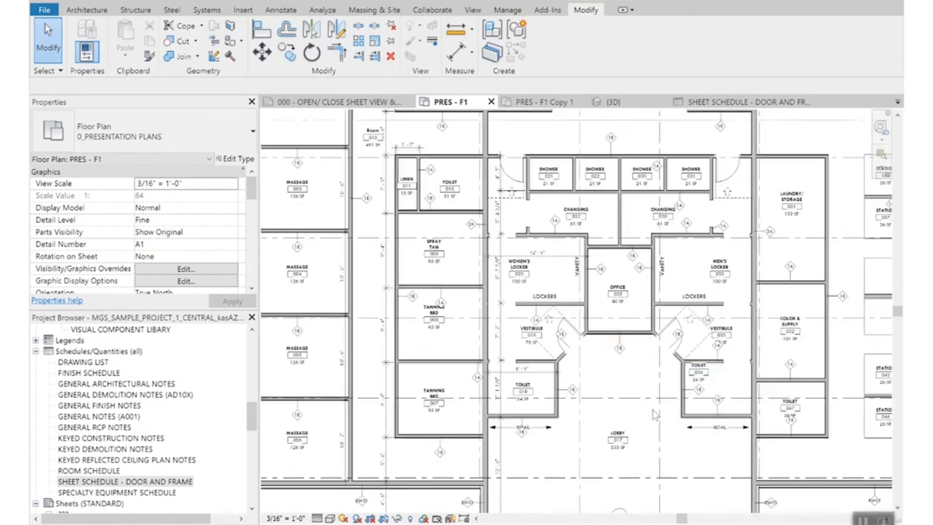
{"action": "scroll", "coordinate": [652, 409], "scroll_direction": "down", "scroll_amount": 1}
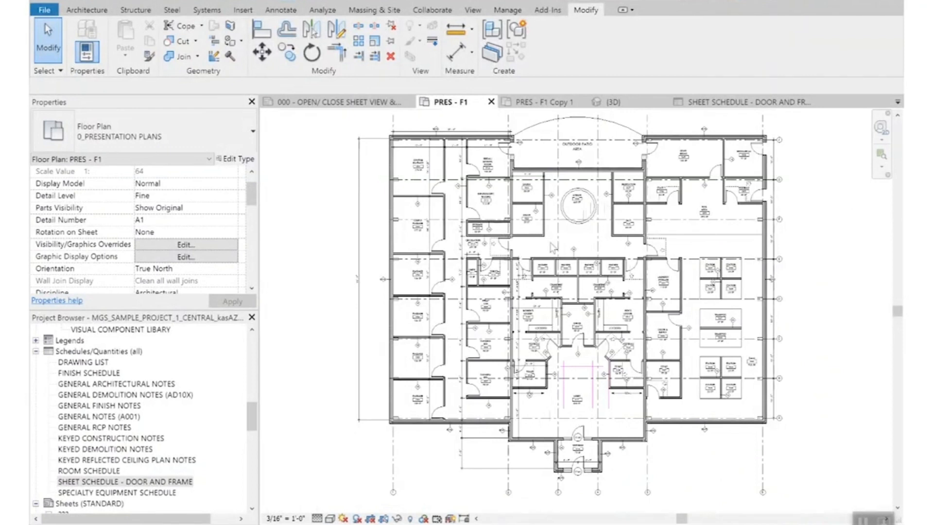
{"action": "scroll", "coordinate": [512, 199], "scroll_direction": "up", "scroll_amount": 2}
{"action": "left_click", "coordinate": [87, 10]}
{"action": "left_click", "coordinate": [106, 41]}
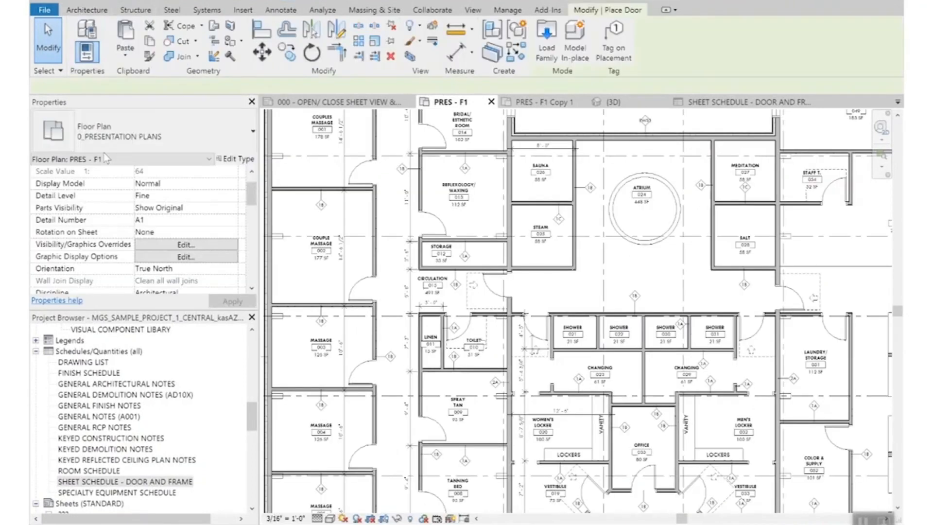
{"action": "left_click", "coordinate": [110, 135]}
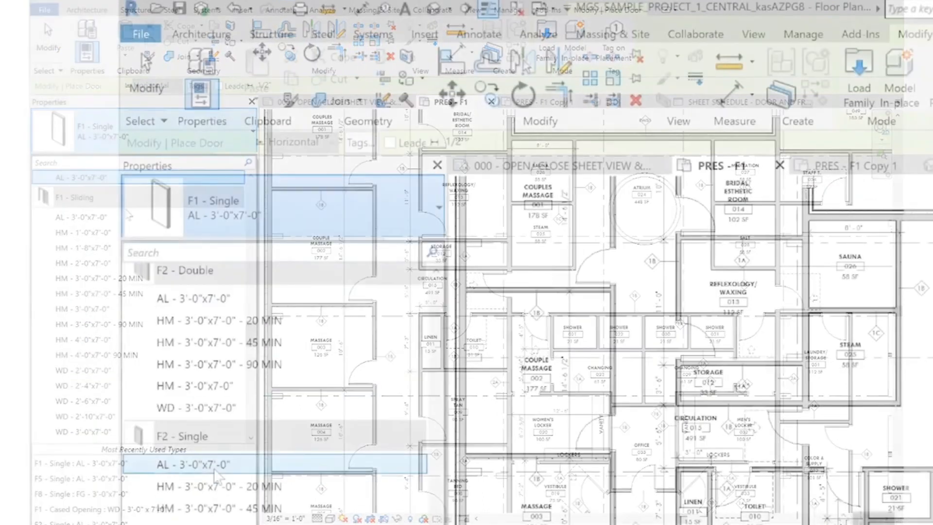
{"action": "scroll", "coordinate": [245, 508], "scroll_direction": "down", "scroll_amount": 2}
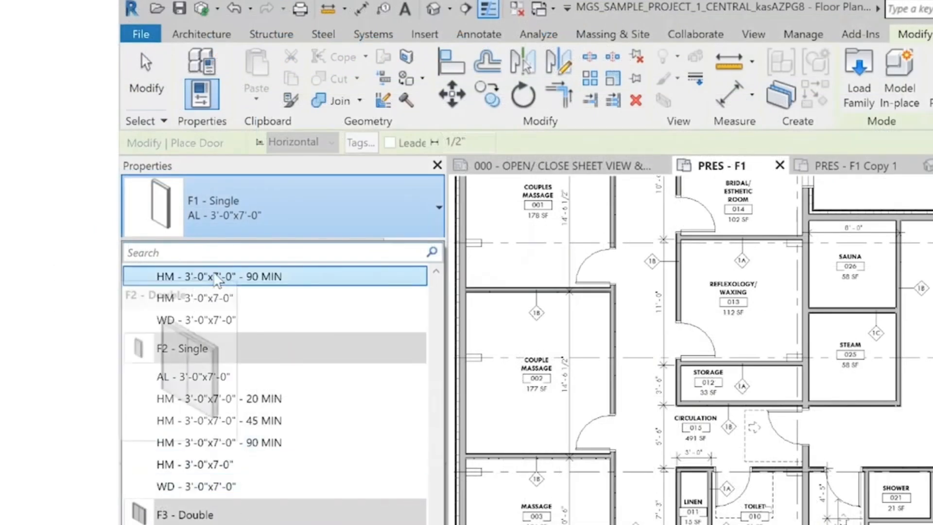
{"action": "type", "text": "SLIDIN"}
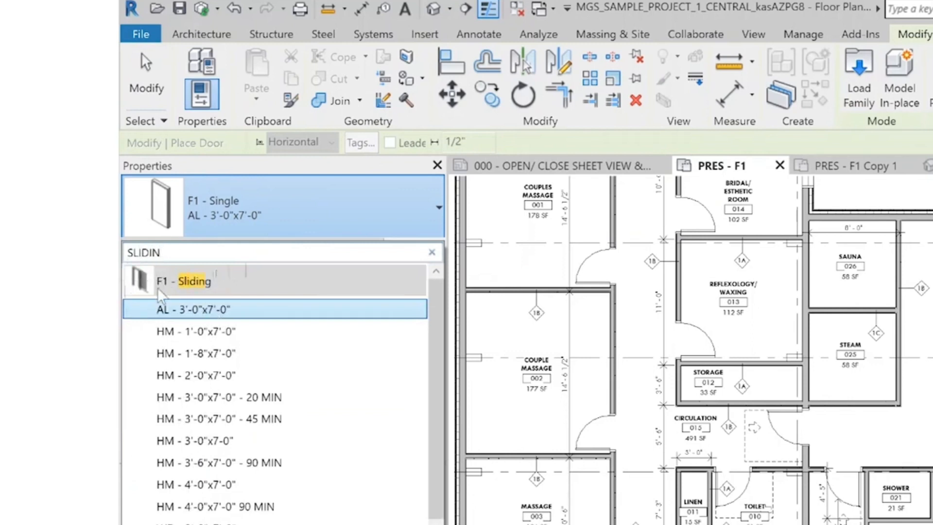
{"action": "mouse_move", "coordinate": [151, 288]}
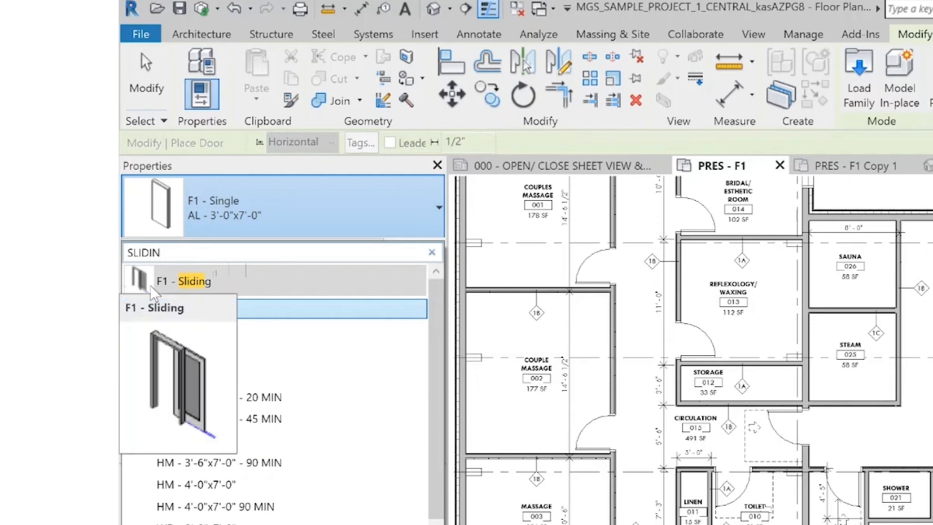
{"action": "scroll", "coordinate": [281, 478], "scroll_direction": "down", "scroll_amount": 3}
{"action": "scroll", "coordinate": [245, 376], "scroll_direction": "up", "scroll_amount": 3}
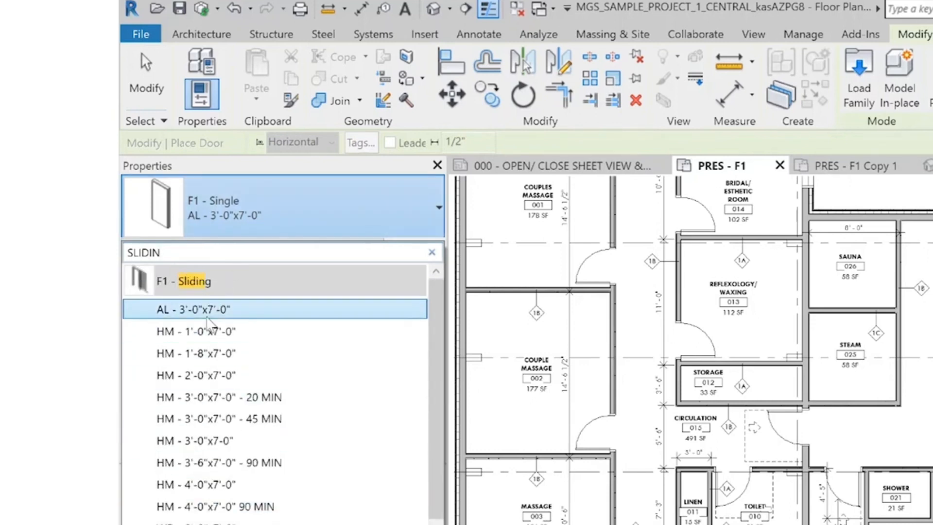
{"action": "left_click", "coordinate": [228, 309]}
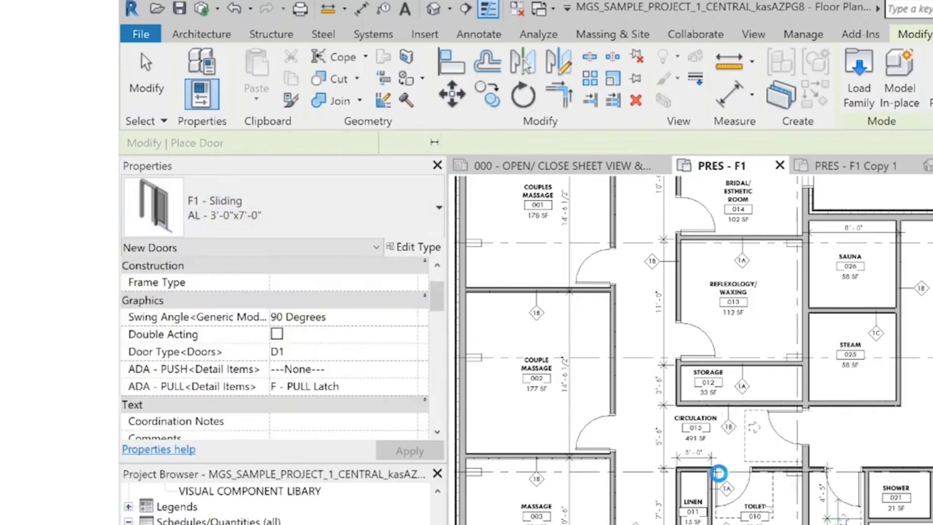
Place the sliding door in Linen 011's corridor wall and flip its panel to the corridor side
{"action": "scroll", "coordinate": [671, 503], "scroll_direction": "up", "scroll_amount": 2}
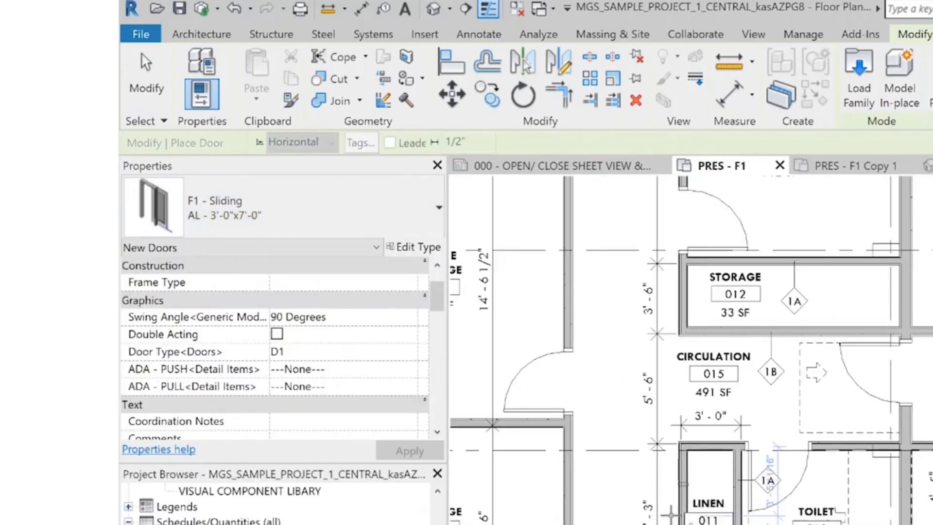
{"action": "scroll", "coordinate": [690, 515], "scroll_direction": "up", "scroll_amount": 3}
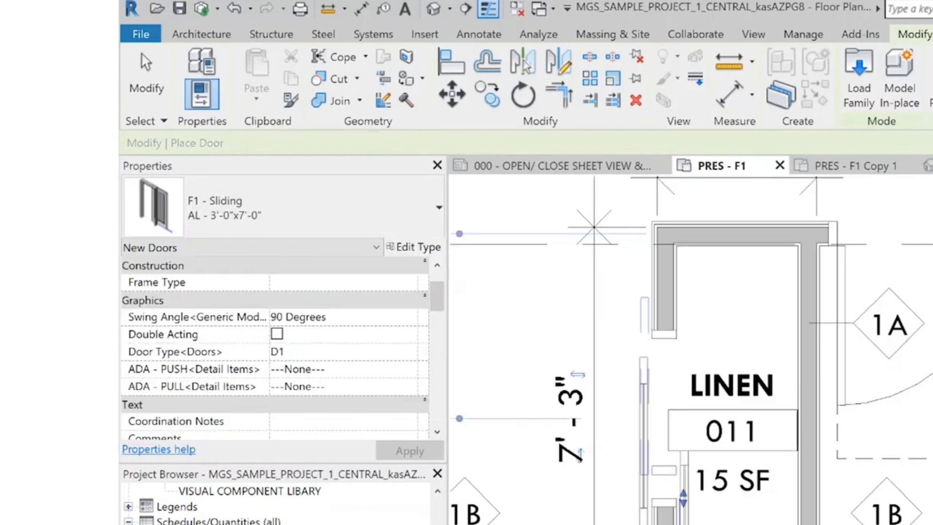
{"action": "key", "text": "Escape"}
{"action": "left_click", "coordinate": [681, 478]}
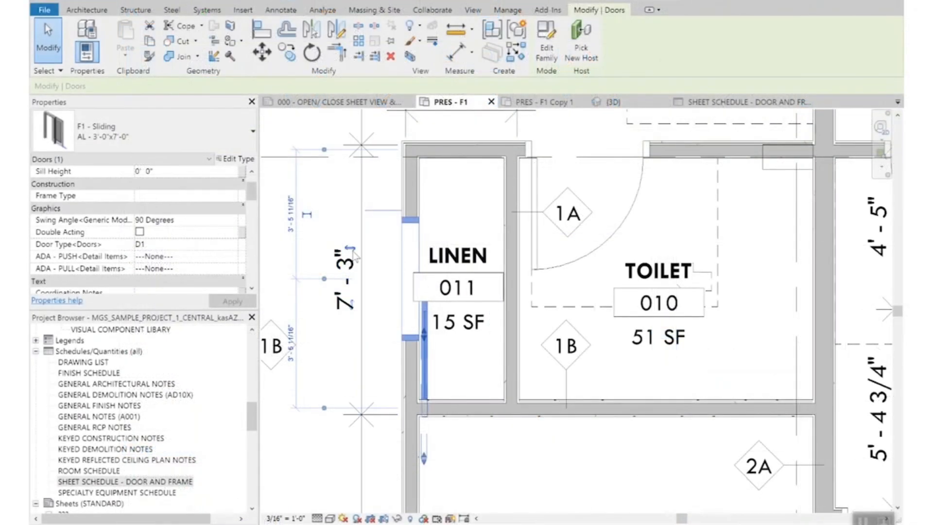
{"action": "key", "text": "Escape"}
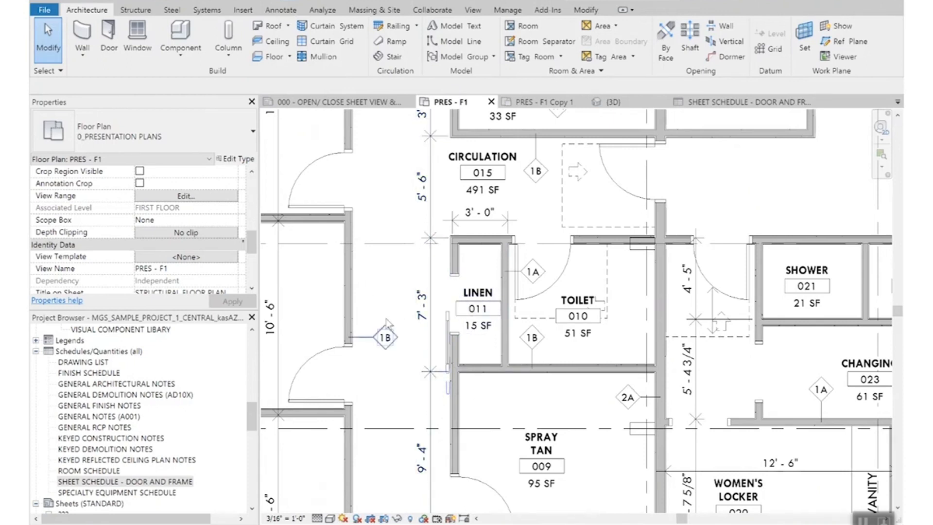
{"action": "scroll", "coordinate": [447, 320], "scroll_direction": "up", "scroll_amount": 3}
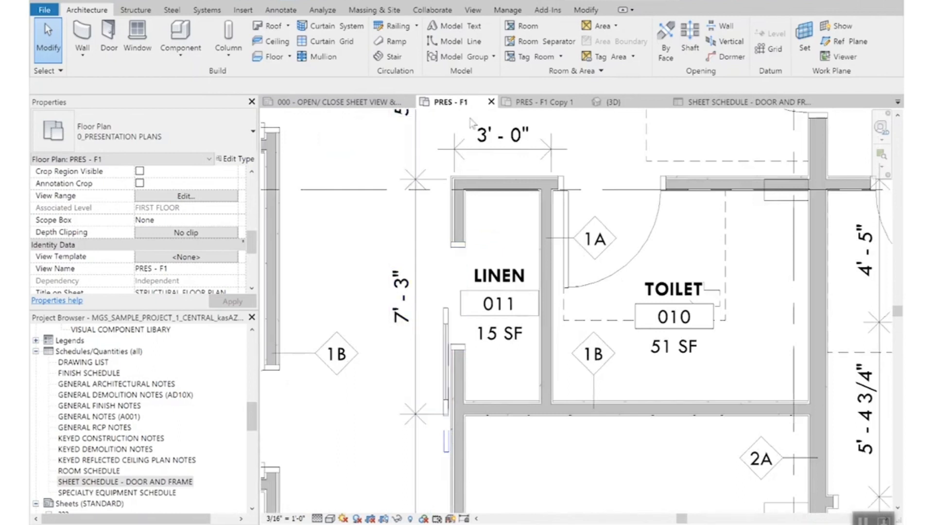
Examine the sliding door at the linen closet in the 3D view, turning the model to see its corridor side
{"action": "left_click", "coordinate": [611, 102]}
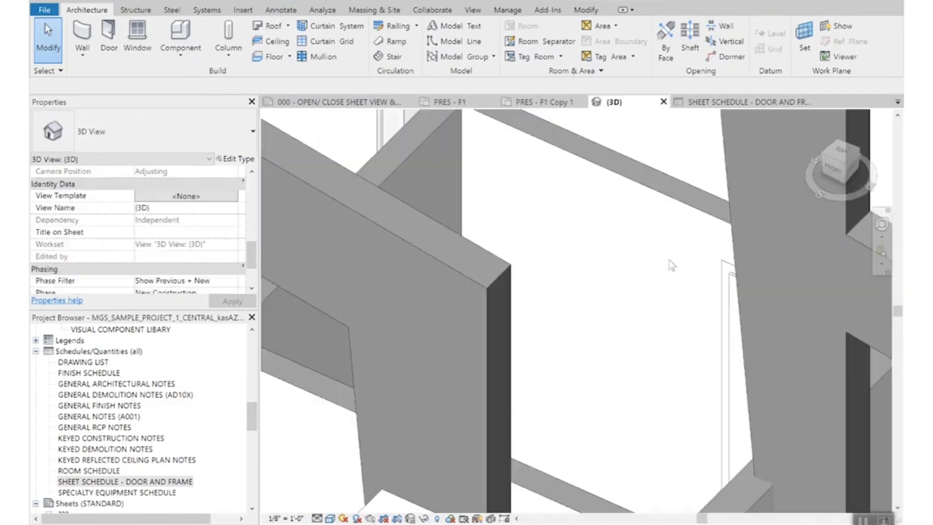
{"action": "scroll", "coordinate": [797, 195], "scroll_direction": "down", "scroll_amount": 3}
{"action": "left_click", "coordinate": [832, 167]}
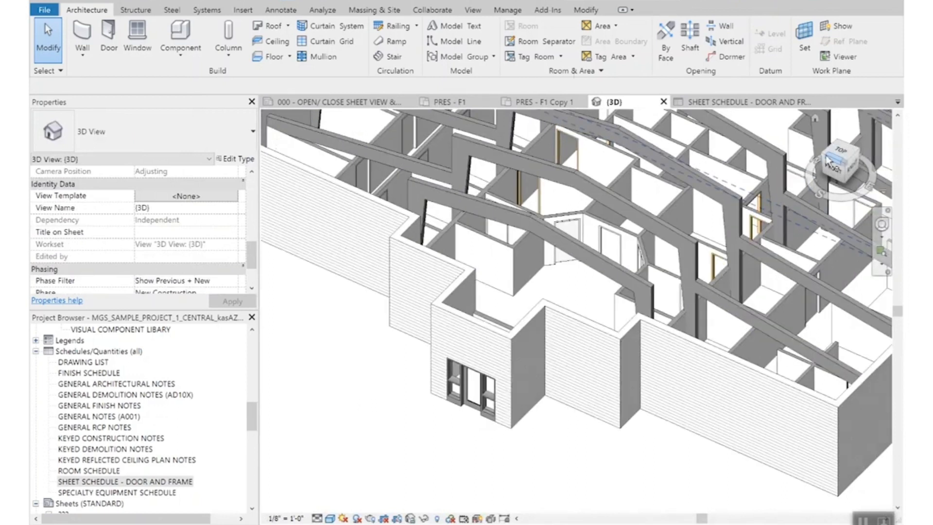
{"action": "left_click", "coordinate": [830, 162]}
{"action": "scroll", "coordinate": [573, 335], "scroll_direction": "up", "scroll_amount": 6}
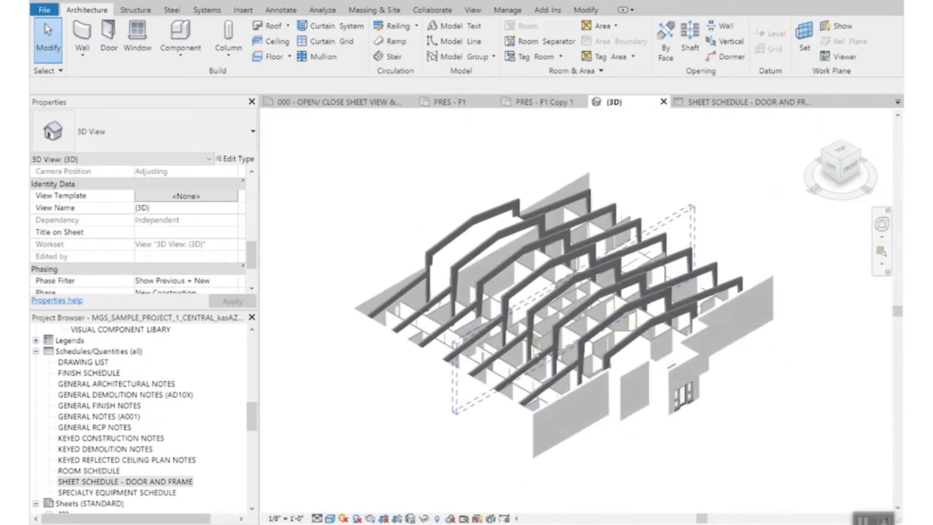
{"action": "scroll", "coordinate": [511, 394], "scroll_direction": "up", "scroll_amount": 3}
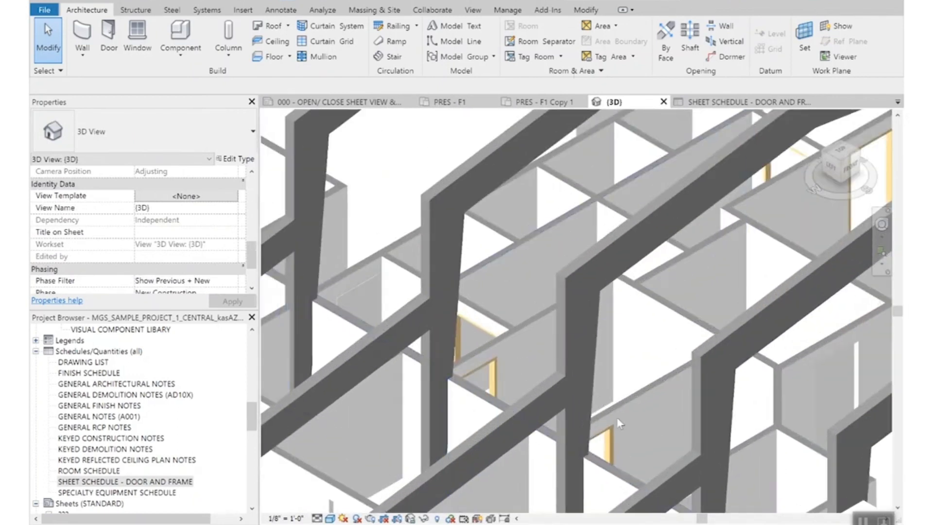
{"action": "scroll", "coordinate": [617, 417], "scroll_direction": "up", "scroll_amount": 2}
{"action": "left_click_drag", "start_coordinate": [842, 162], "coordinate": [726, 151]}
{"action": "scroll", "coordinate": [565, 266], "scroll_direction": "down", "scroll_amount": 5}
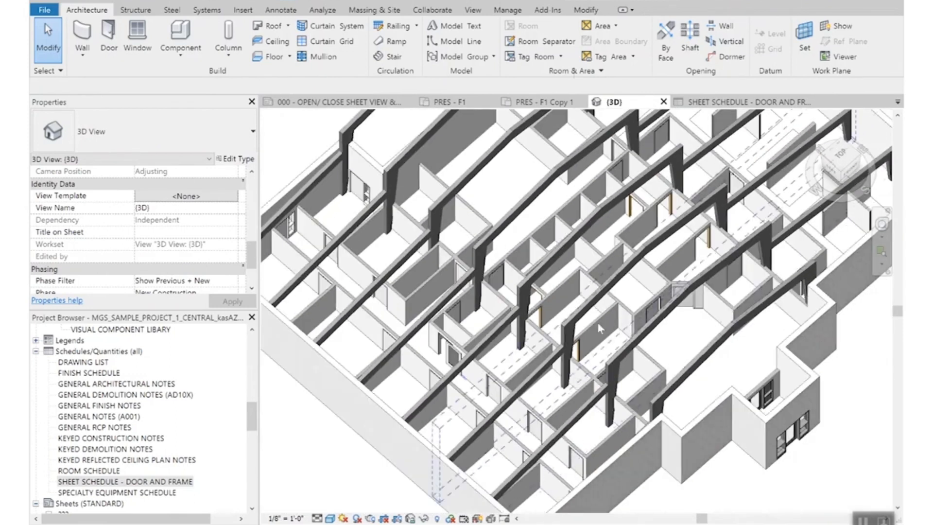
{"action": "scroll", "coordinate": [441, 348], "scroll_direction": "up", "scroll_amount": 4}
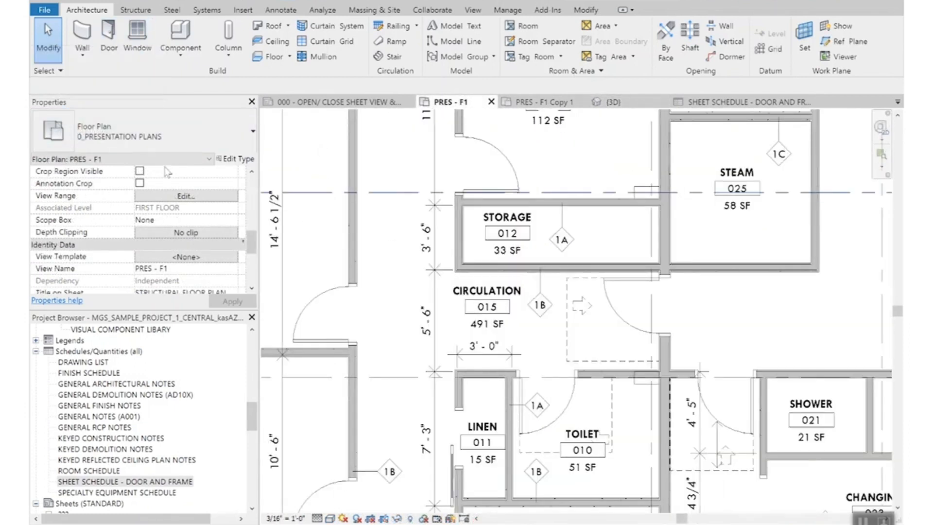
Place an 08 - Overhead-Rolling. - within jamb door, 10' x 9'-6", centered in the wall between Atrium 024 and the Outdoor Patio Area
{"action": "left_click", "coordinate": [109, 36]}
{"action": "left_click", "coordinate": [123, 132]}
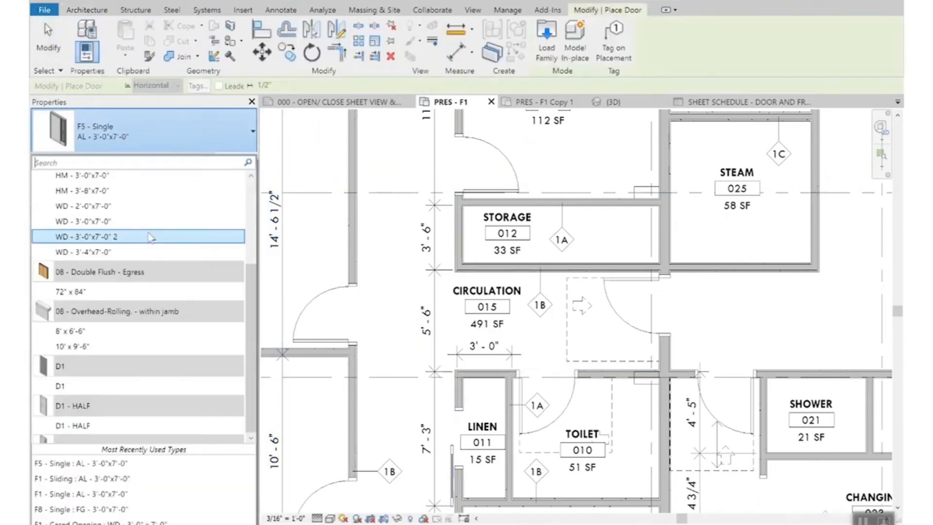
{"action": "left_click", "coordinate": [89, 292]}
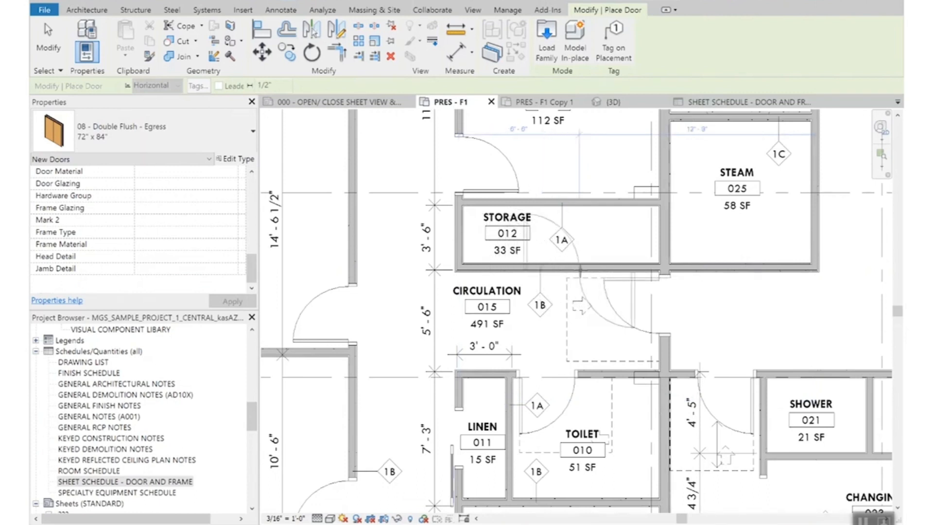
{"action": "left_click", "coordinate": [156, 135]}
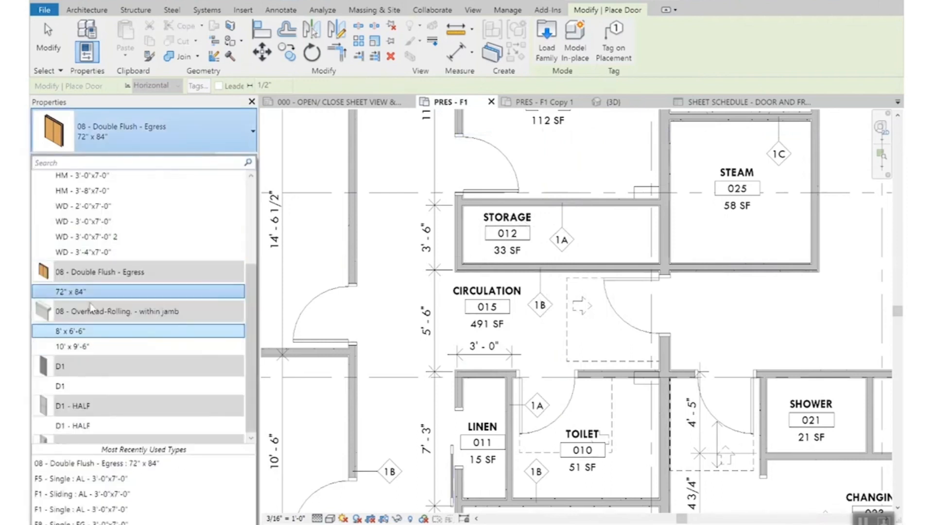
{"action": "left_click", "coordinate": [84, 345]}
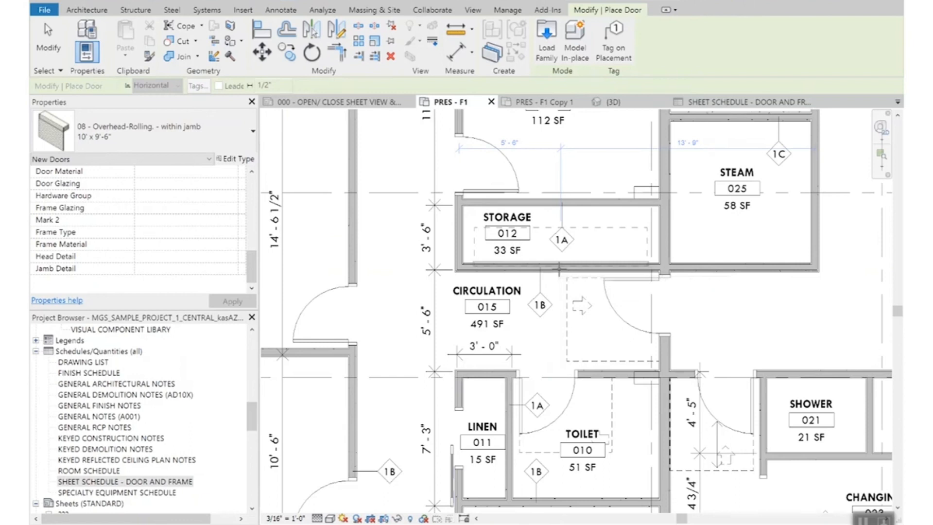
{"action": "scroll", "coordinate": [559, 268], "scroll_direction": "down", "scroll_amount": 5}
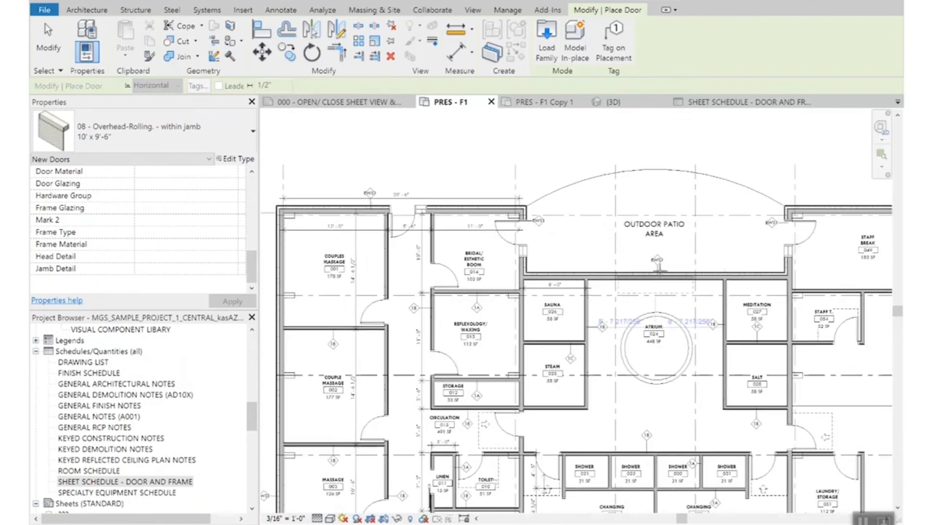
{"action": "scroll", "coordinate": [657, 271], "scroll_direction": "up", "scroll_amount": 3}
{"action": "left_click", "coordinate": [656, 284]}
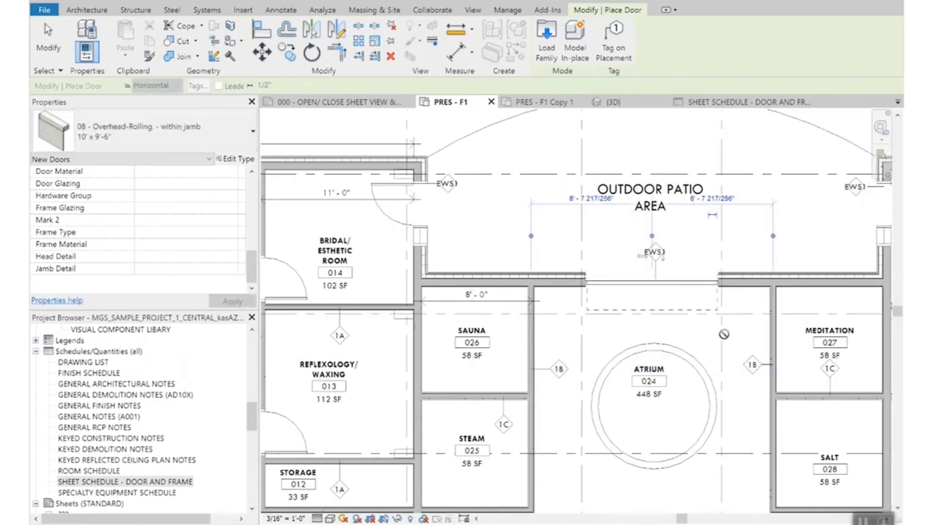
{"action": "key", "text": "Escape"}
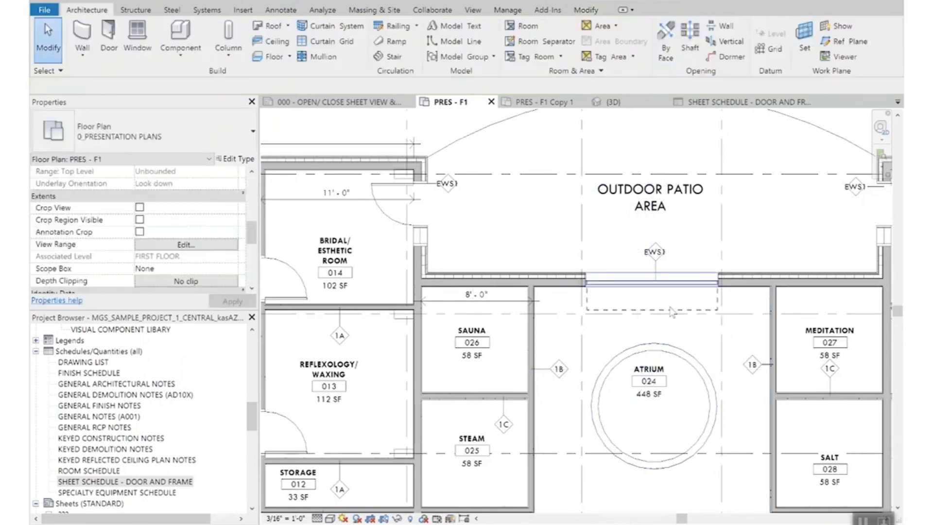
Find the F1 - Double door type WD - 3'-0"x7'-0" and place it in Storage 012's wall, swinging into Circulation 015
{"action": "scroll", "coordinate": [674, 313], "scroll_direction": "down", "scroll_amount": 3}
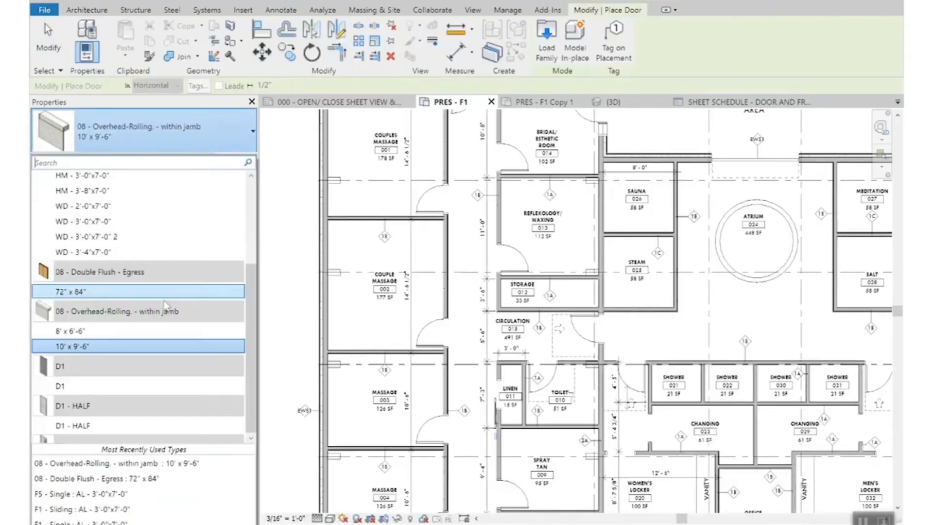
{"action": "scroll", "coordinate": [125, 233], "scroll_direction": "up", "scroll_amount": 3}
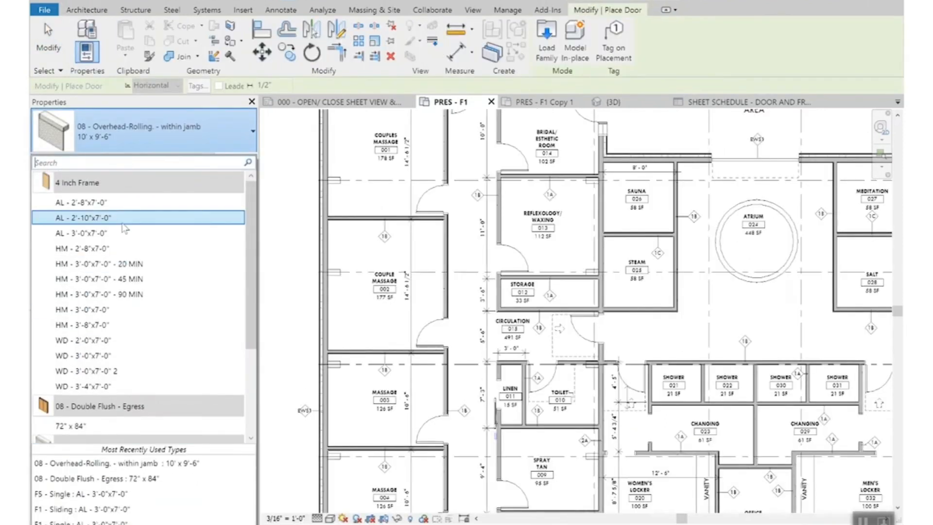
{"action": "left_click_drag", "start_coordinate": [251, 265], "coordinate": [257, 445]}
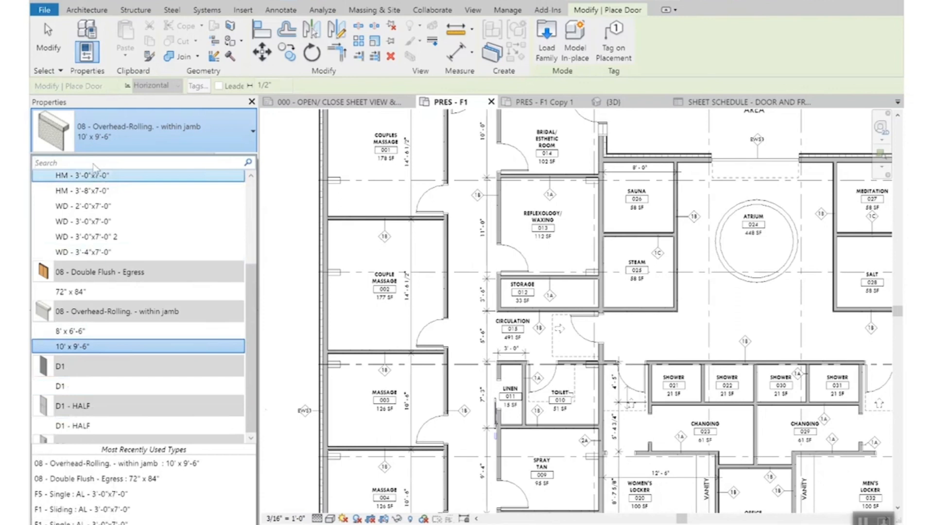
{"action": "type", "text": "DOUBLE"}
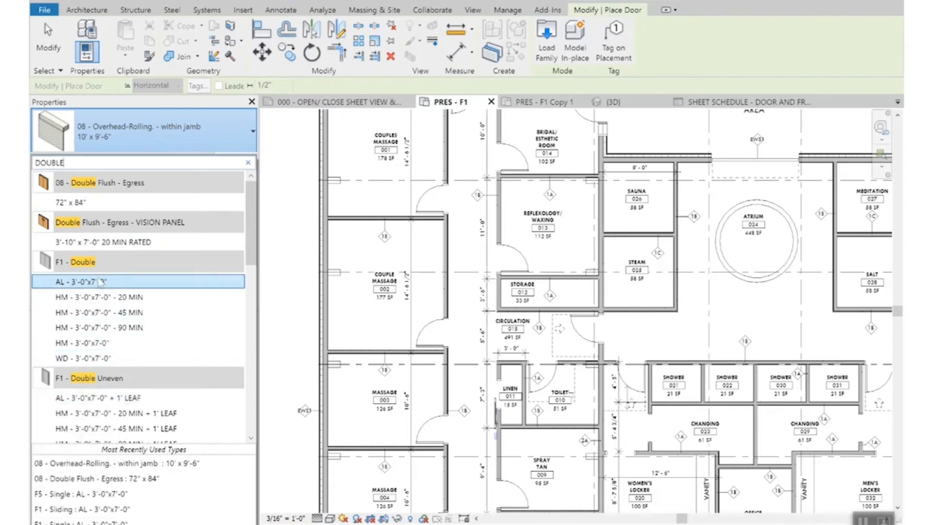
{"action": "left_click", "coordinate": [83, 358]}
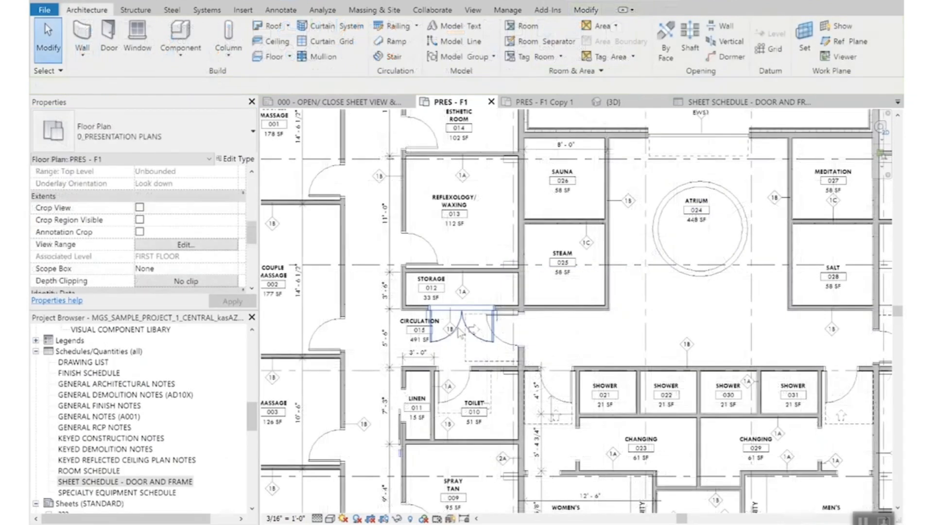
{"action": "scroll", "coordinate": [456, 328], "scroll_direction": "up", "scroll_amount": 3}
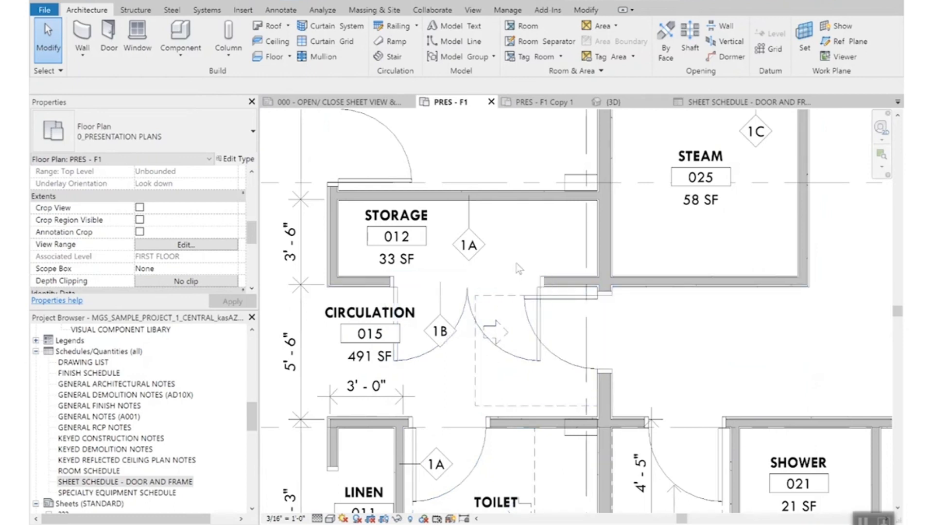
{"action": "scroll", "coordinate": [559, 286], "scroll_direction": "down", "scroll_amount": 3}
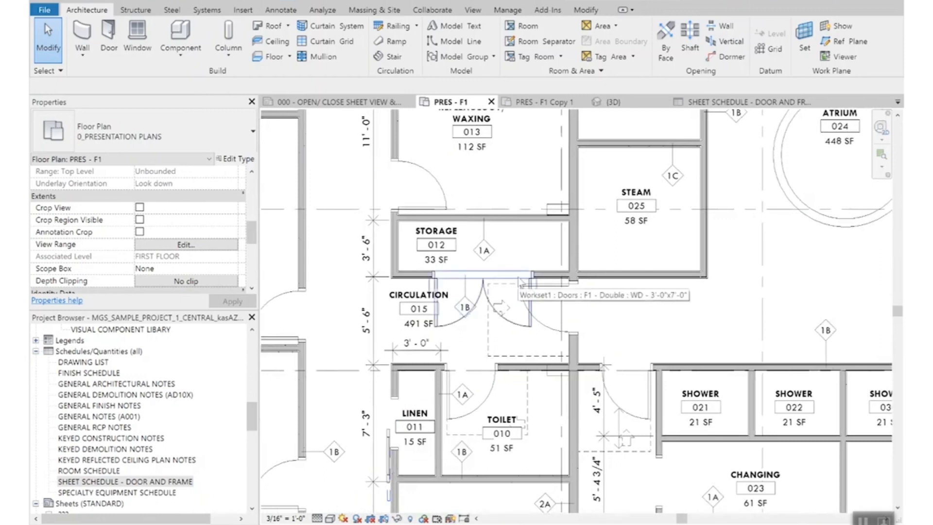
Begin loading a family and browse the US Imperial library's Doors folder, previewing Door-Overhead-Sectional, through to the Residential door families
{"action": "scroll", "coordinate": [497, 263], "scroll_direction": "up", "scroll_amount": 2}
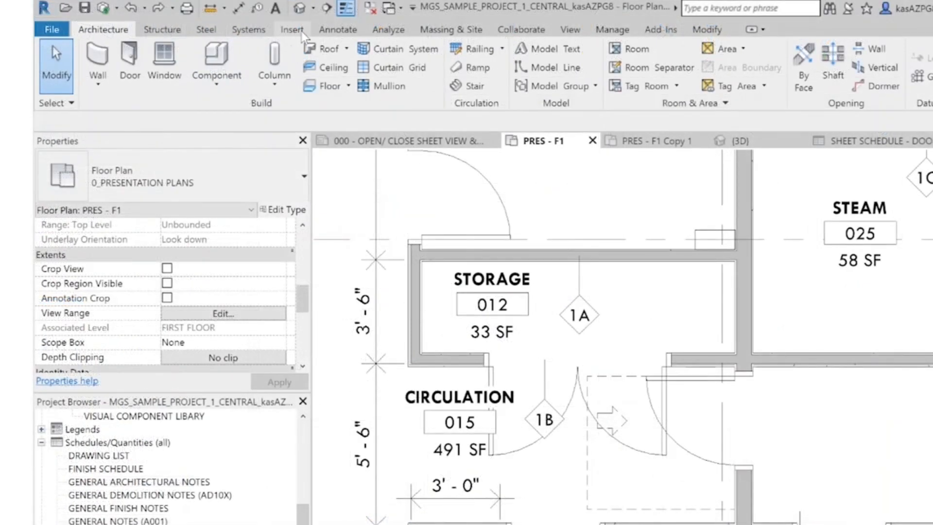
{"action": "left_click", "coordinate": [291, 30]}
{"action": "left_click", "coordinate": [589, 73]}
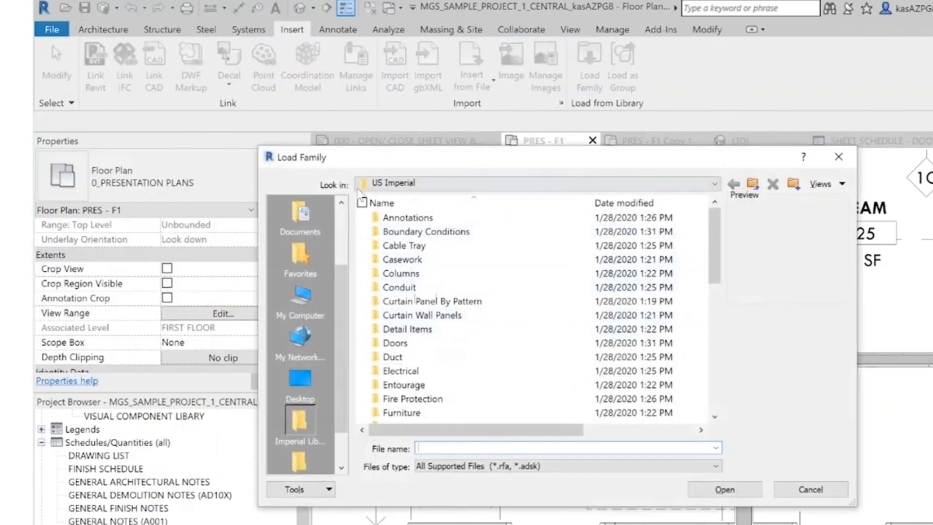
{"action": "double_click", "coordinate": [398, 342]}
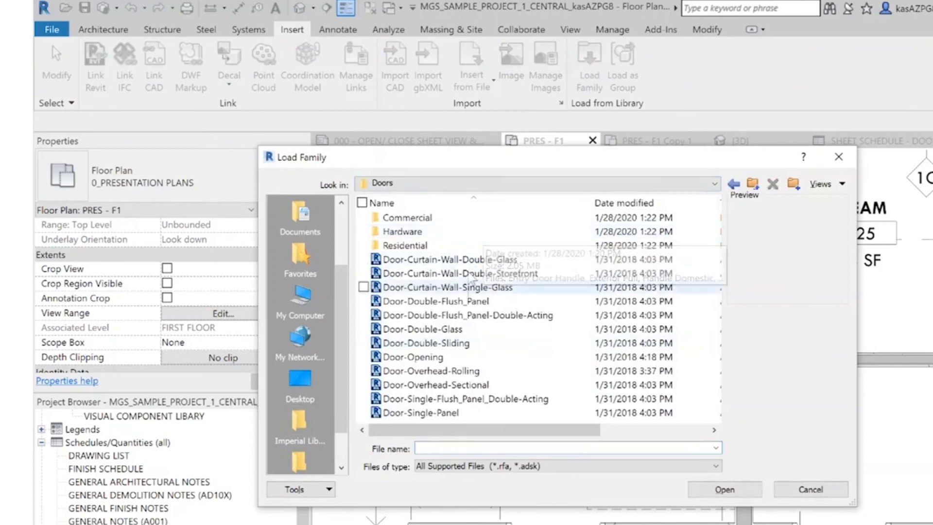
{"action": "left_click_drag", "start_coordinate": [463, 430], "coordinate": [473, 429]}
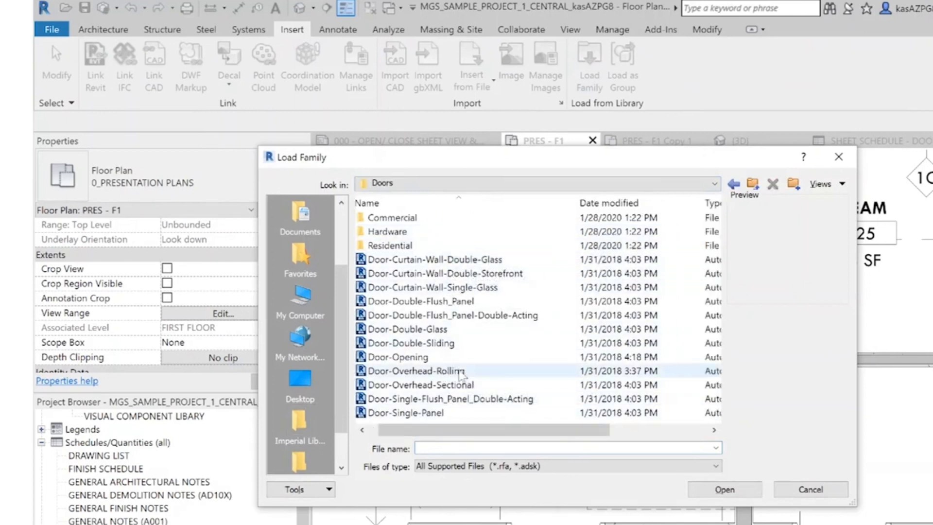
{"action": "left_click", "coordinate": [460, 384]}
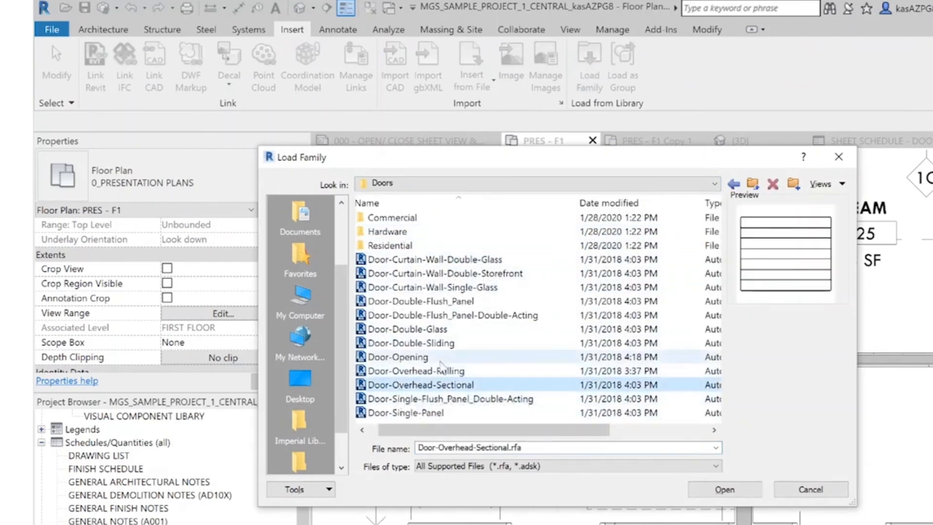
{"action": "mouse_move", "coordinate": [476, 430]}
{"action": "left_mouse_down"}
{"action": "mouse_move", "coordinate": [493, 428]}
{"action": "mouse_move", "coordinate": [466, 427]}
{"action": "left_mouse_up"}
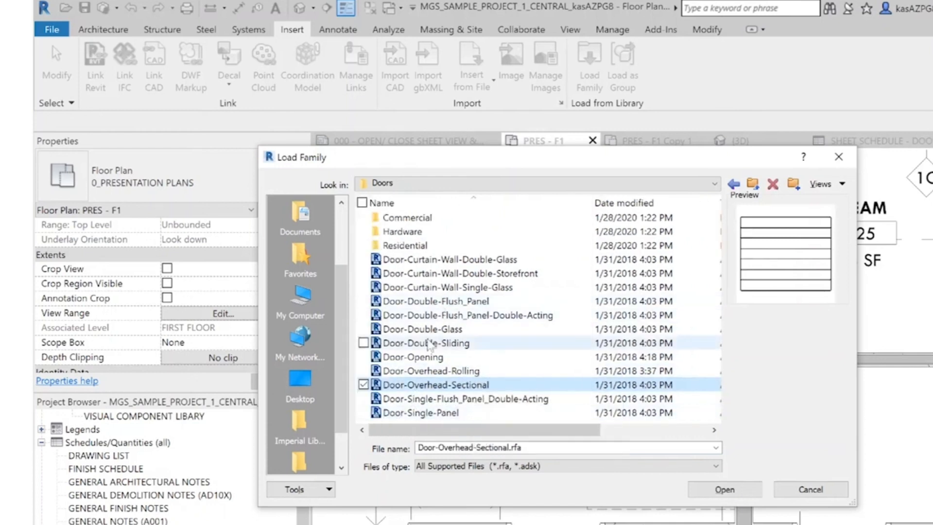
{"action": "double_click", "coordinate": [404, 246]}
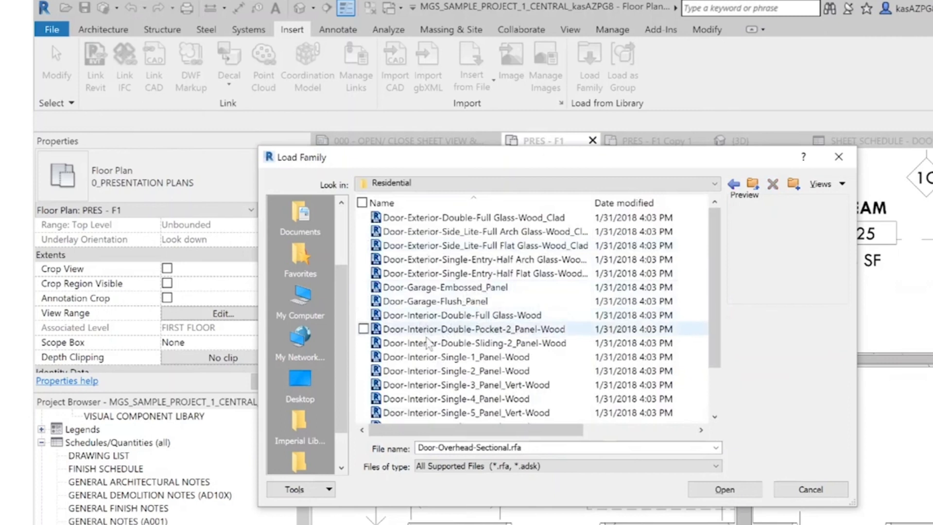
Preview the residential double pocket door and the single interior wood panel door families
{"action": "left_click", "coordinate": [428, 329]}
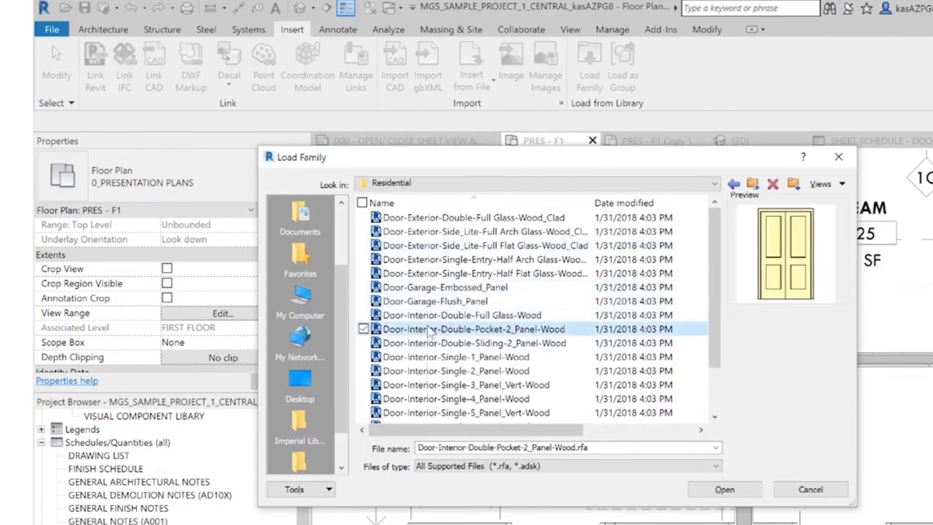
{"action": "scroll", "coordinate": [430, 399], "scroll_direction": "down", "scroll_amount": 2}
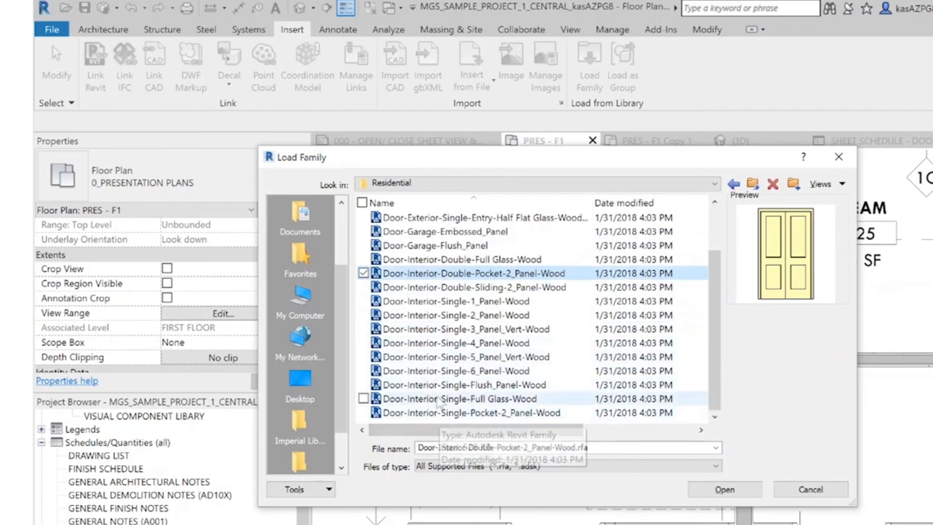
{"action": "key", "text": "Down"}
{"action": "key", "text": "Down"}
{"action": "key", "text": "Down"}
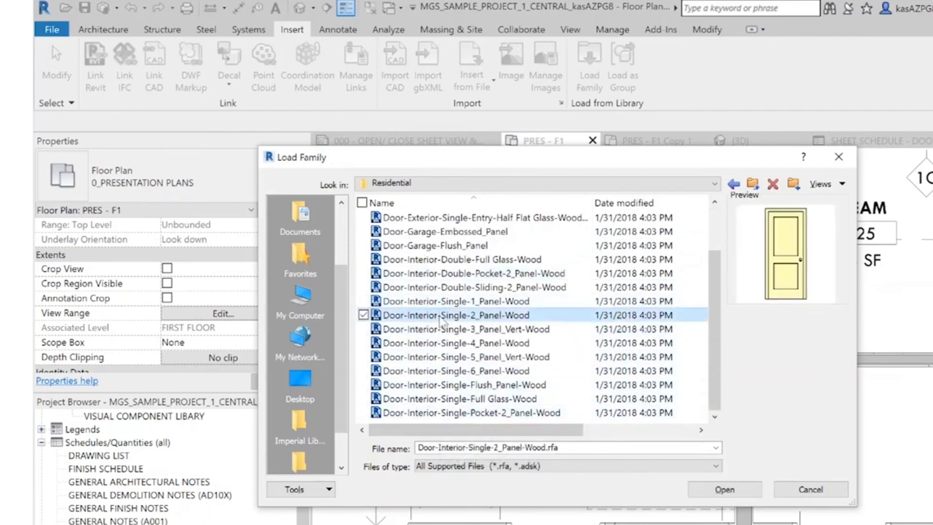
{"action": "left_click", "coordinate": [438, 344]}
{"action": "left_click", "coordinate": [439, 358]}
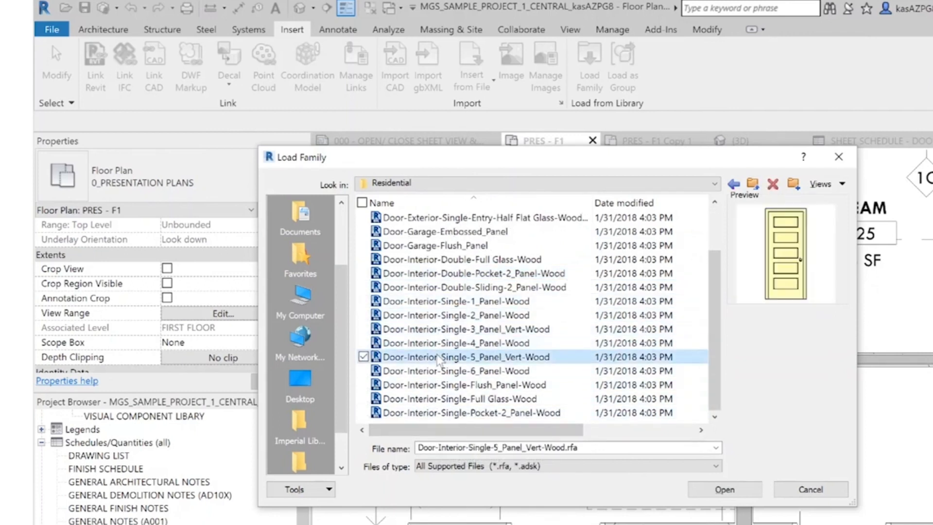
Load the Door-Interior-Double-Sliding-2_Panel-Wood family with its 72" x 84" type
{"action": "scroll", "coordinate": [444, 292], "scroll_direction": "up", "scroll_amount": 2}
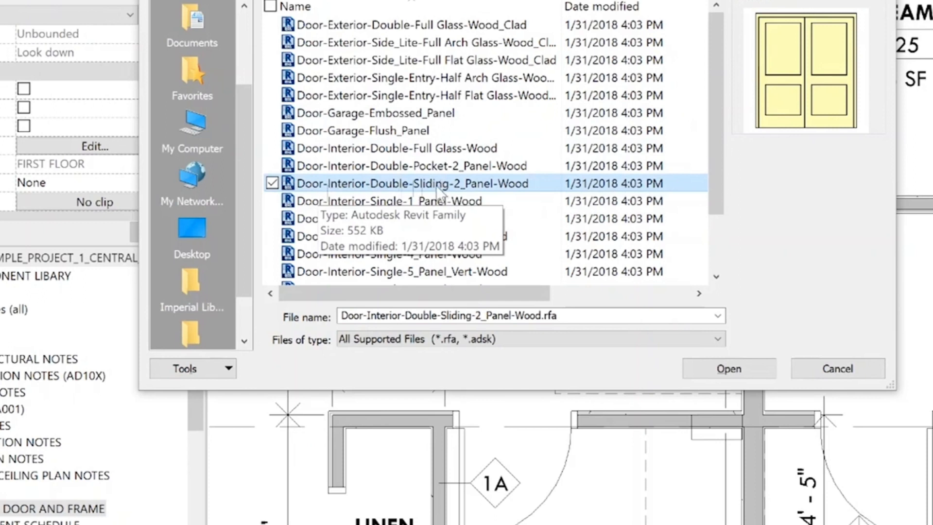
{"action": "double_click", "coordinate": [437, 186]}
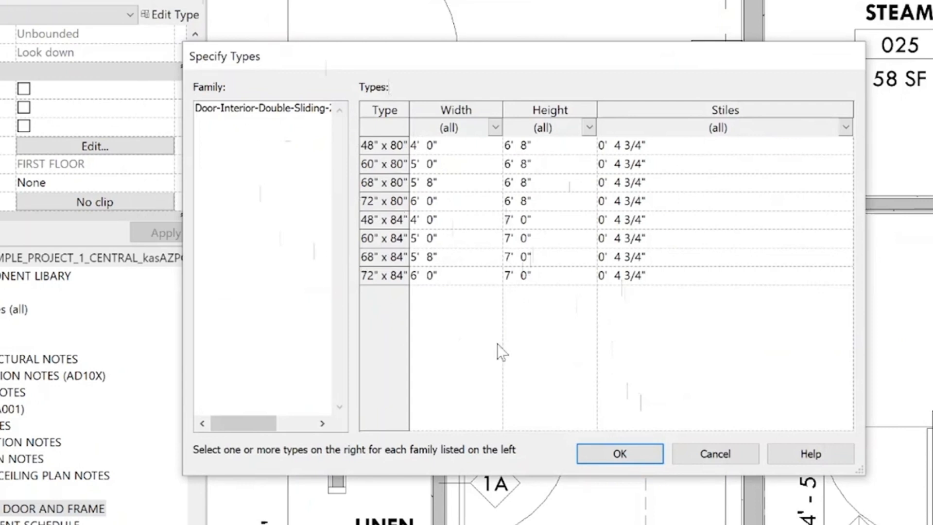
{"action": "left_click", "coordinate": [384, 276]}
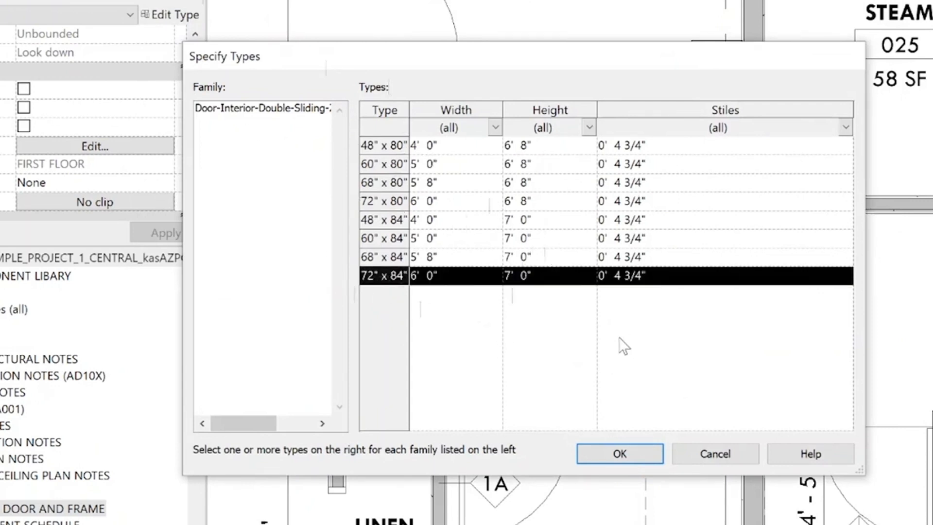
{"action": "left_click", "coordinate": [631, 460]}
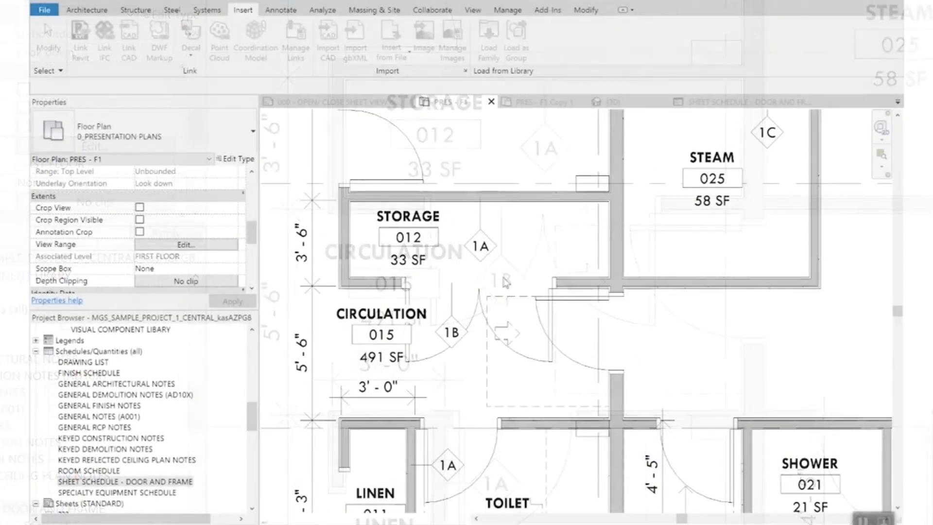
Delete the F1 - Double door from Storage 012's wall along Circulation 015
{"action": "left_click", "coordinate": [469, 309]}
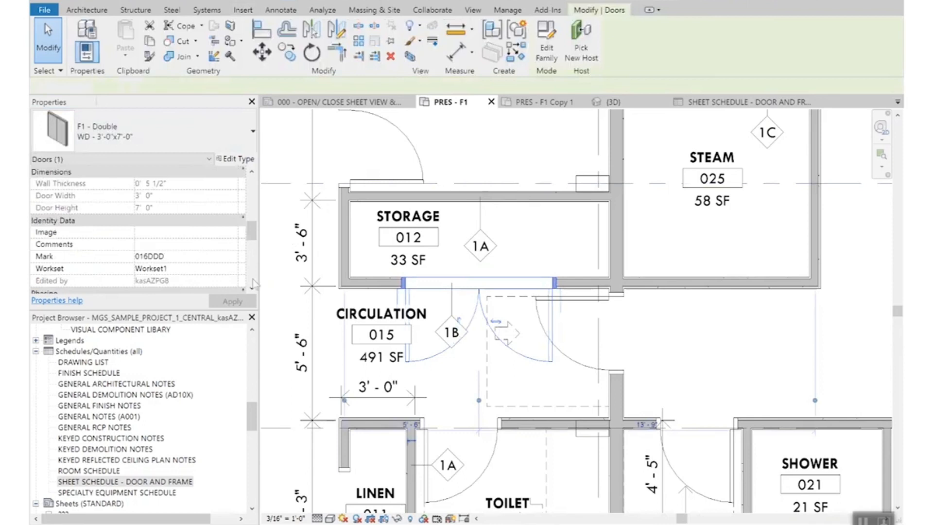
{"action": "key", "text": "Escape"}
{"action": "left_click", "coordinate": [141, 134]}
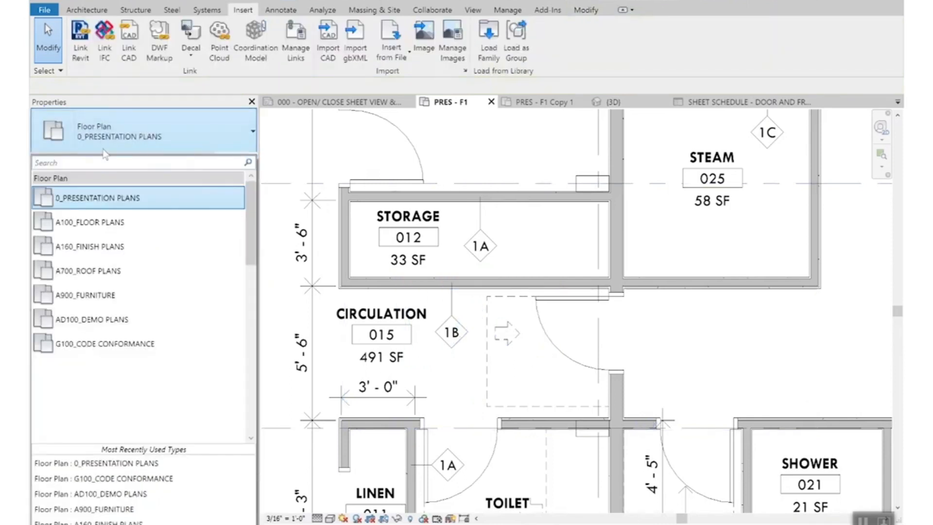
{"action": "left_click", "coordinate": [127, 128]}
Place the Door-Interior-Double-Sliding-2_Panel-Wood door, 72" x 84", in Storage 012's wall facing Circulation 015
{"action": "left_click", "coordinate": [87, 10]}
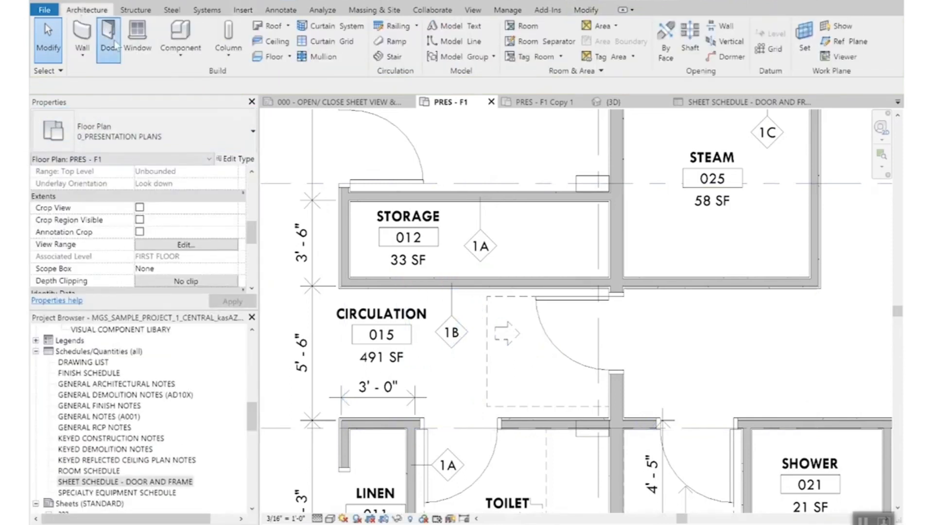
{"action": "left_click", "coordinate": [110, 41]}
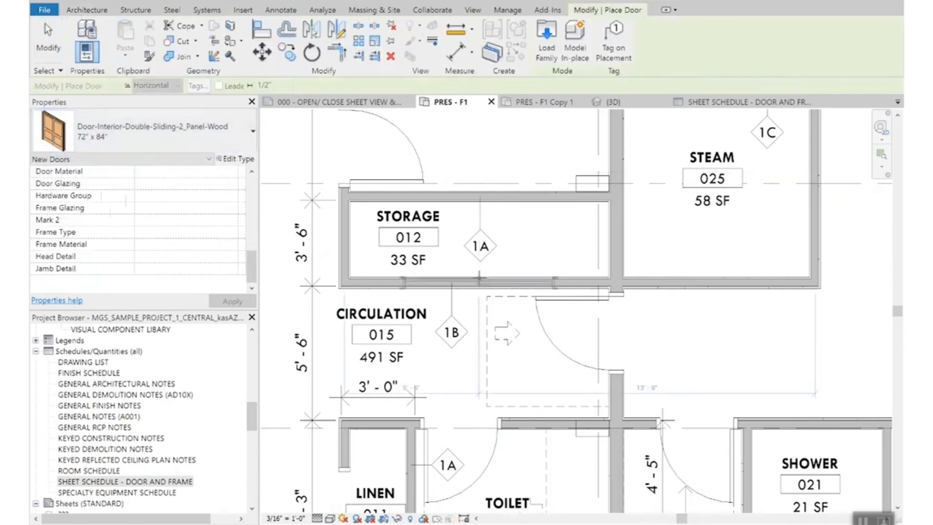
{"action": "left_click", "coordinate": [420, 282]}
{"action": "key", "text": "Escape"}
{"action": "key", "text": "Escape"}
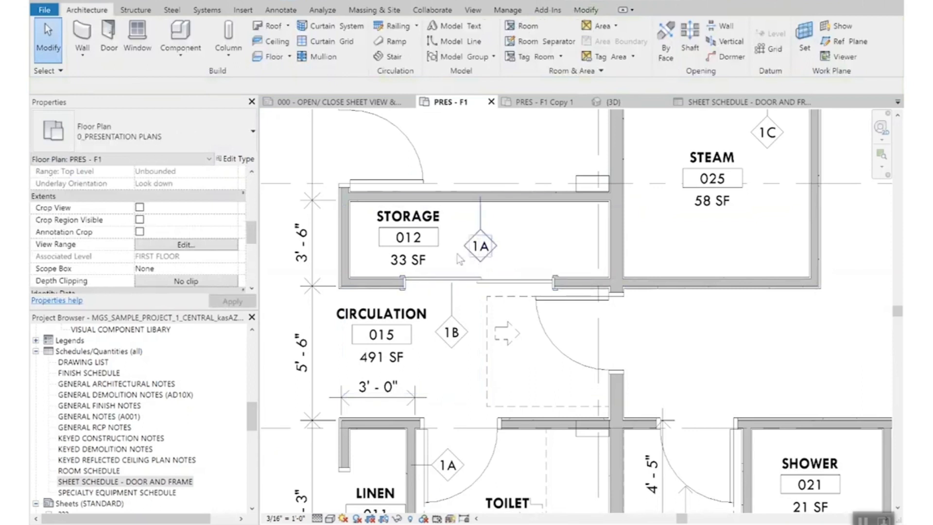
Start placing a window and choose the 08 - Fixed with Transom & Trim type, 60" x 64"
{"action": "scroll", "coordinate": [413, 243], "scroll_direction": "down", "scroll_amount": 4}
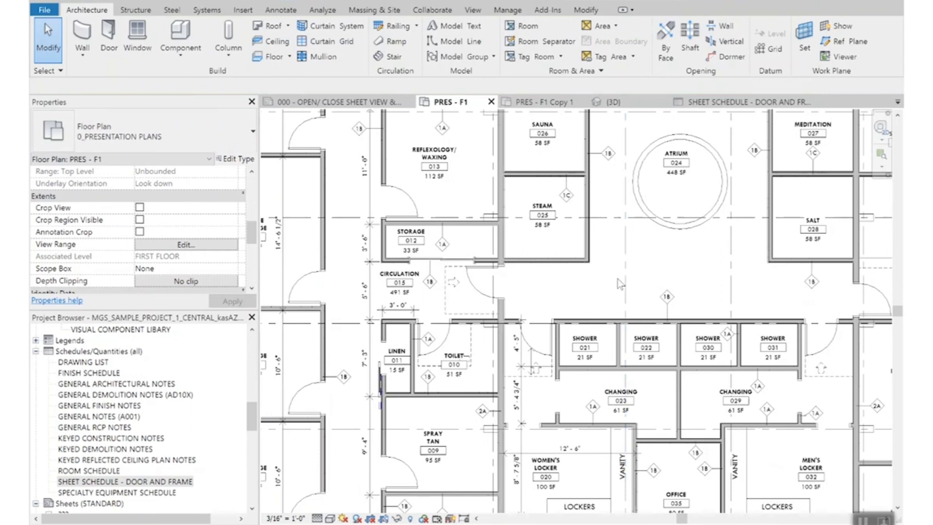
{"action": "scroll", "coordinate": [470, 267], "scroll_direction": "down", "scroll_amount": 2}
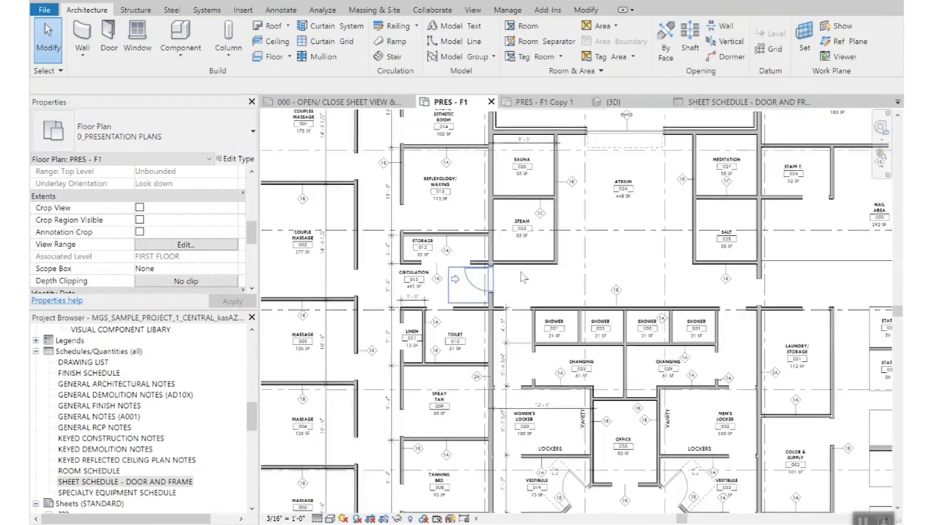
{"action": "scroll", "coordinate": [695, 158], "scroll_direction": "up", "scroll_amount": 3}
{"action": "middle_click_drag", "start_coordinate": [737, 257], "coordinate": [700, 290]}
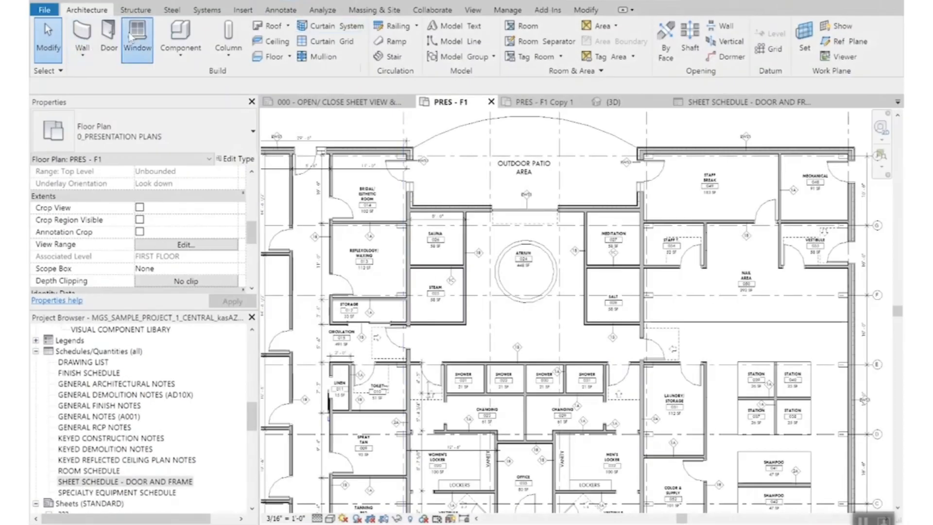
{"action": "left_click", "coordinate": [137, 40]}
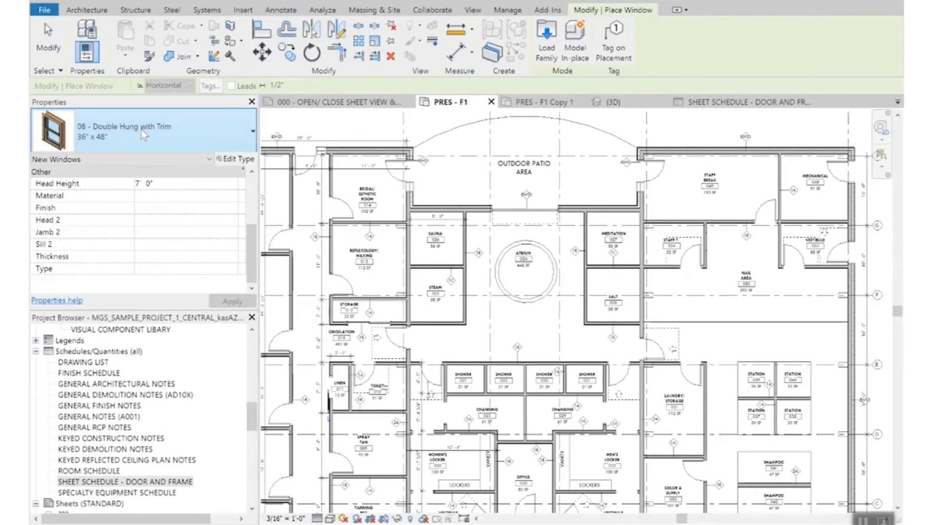
{"action": "left_click", "coordinate": [141, 129]}
{"action": "scroll", "coordinate": [125, 319], "scroll_direction": "up", "scroll_amount": 5}
{"action": "scroll", "coordinate": [129, 254], "scroll_direction": "up", "scroll_amount": 2}
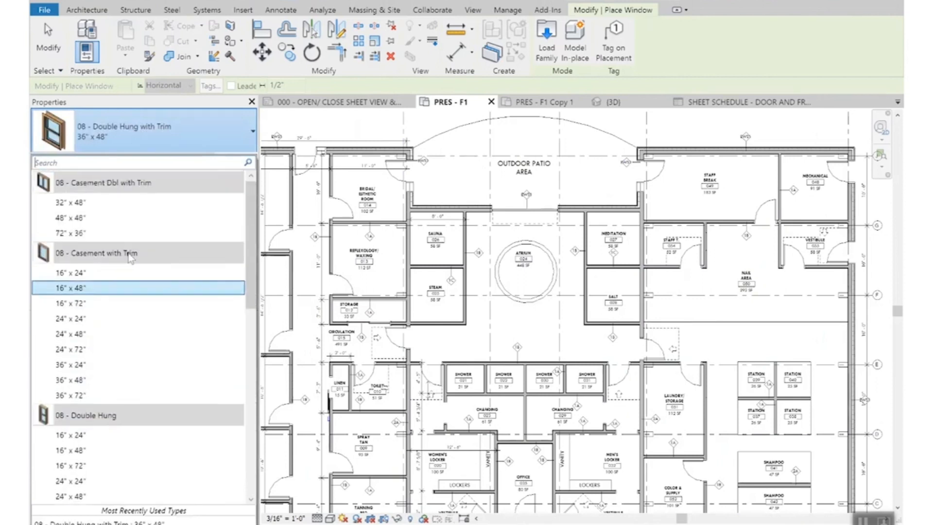
{"action": "scroll", "coordinate": [120, 357], "scroll_direction": "down", "scroll_amount": 3}
{"action": "scroll", "coordinate": [122, 359], "scroll_direction": "down", "scroll_amount": 8}
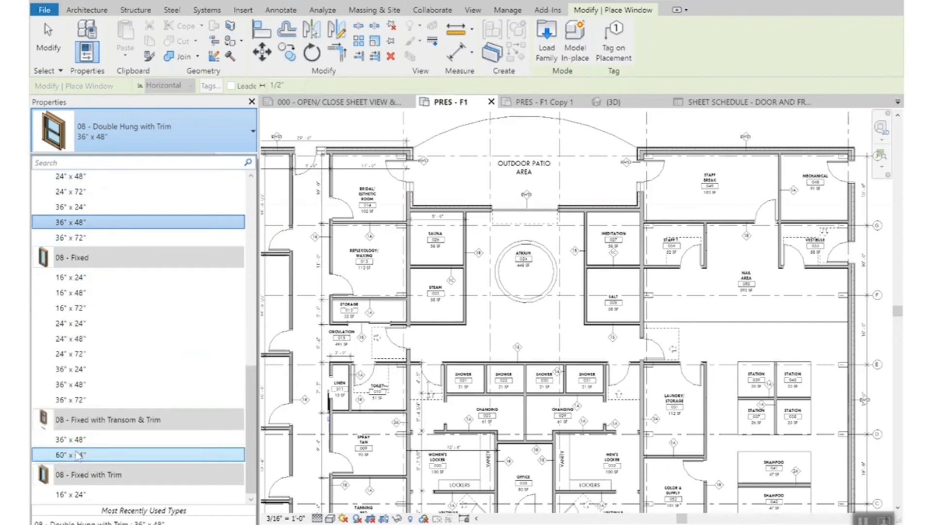
{"action": "mouse_move", "coordinate": [81, 446]}
Place 08 - Double Hung windows, 36" x 72", in the exterior wall: two at Staff Break 049 and one at the Mechanical room
{"action": "scroll", "coordinate": [162, 247], "scroll_direction": "up", "scroll_amount": 3}
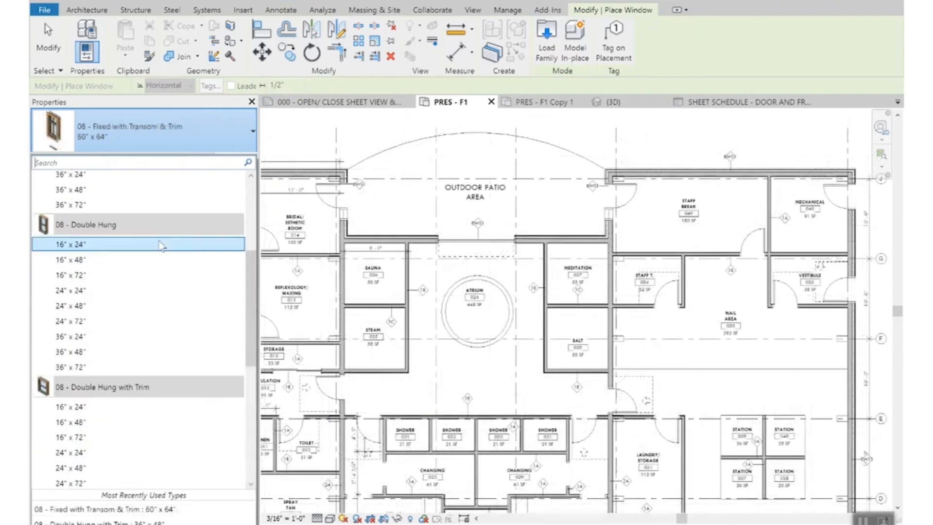
{"action": "mouse_move", "coordinate": [87, 434]}
{"action": "left_click", "coordinate": [88, 429]}
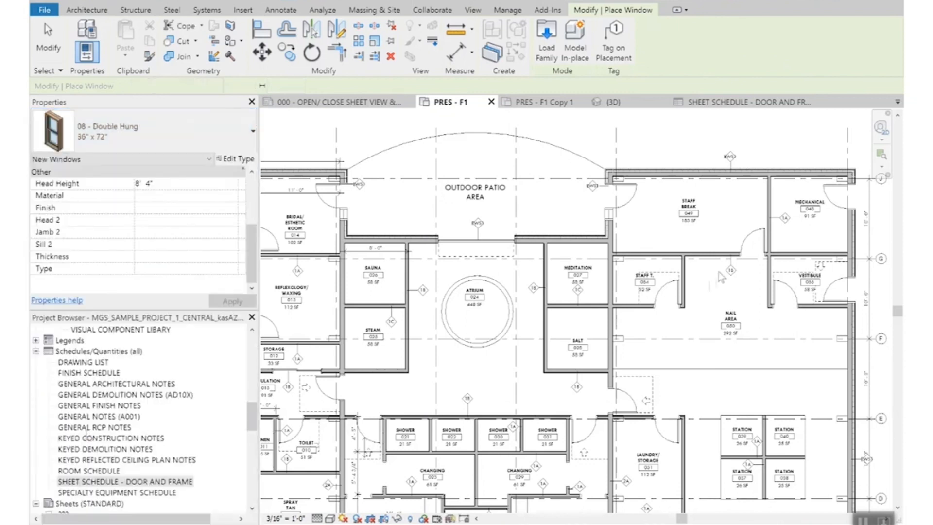
{"action": "left_click", "coordinate": [661, 170]}
{"action": "left_click", "coordinate": [715, 170]}
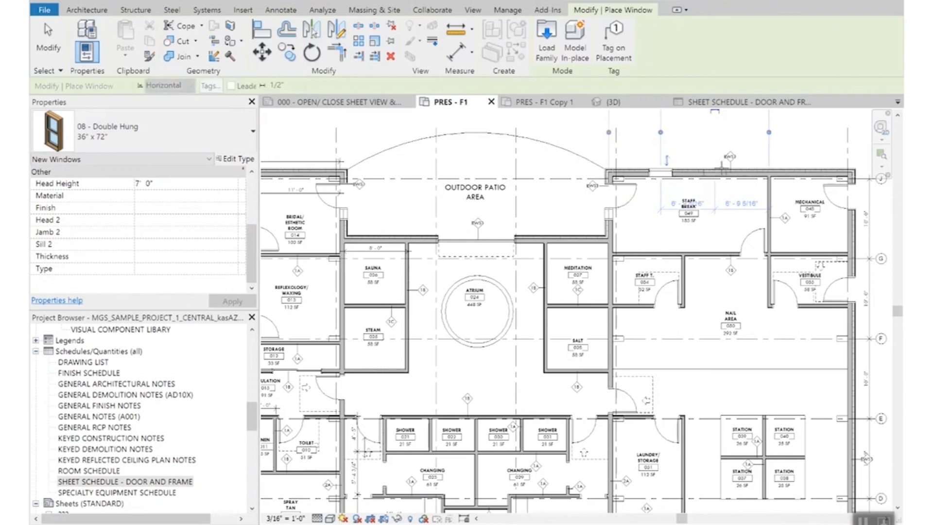
{"action": "key", "text": "Escape"}
{"action": "key", "text": "Escape"}
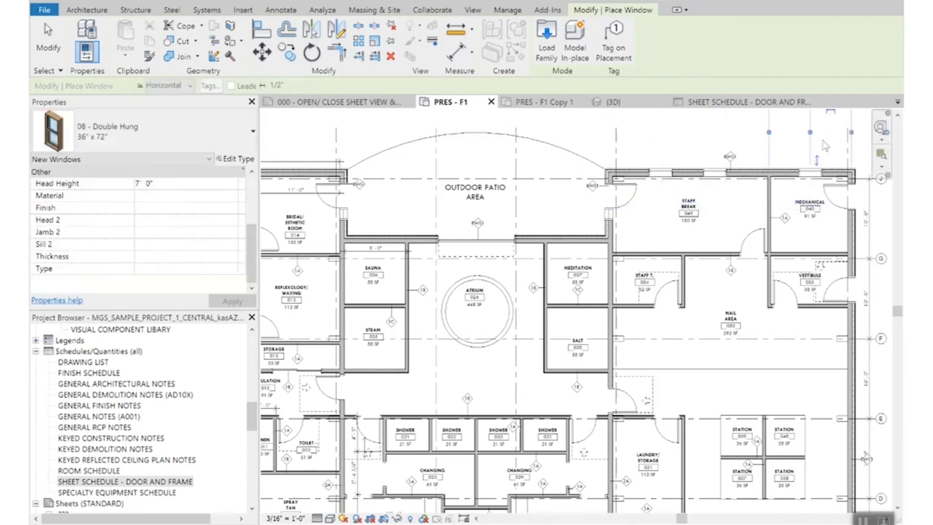
Examine the type properties of the 08 - Double Hung window at Staff Break 049, including its dimensions and Type Mark
{"action": "scroll", "coordinate": [736, 141], "scroll_direction": "up", "scroll_amount": 3}
{"action": "scroll", "coordinate": [593, 209], "scroll_direction": "up", "scroll_amount": 3}
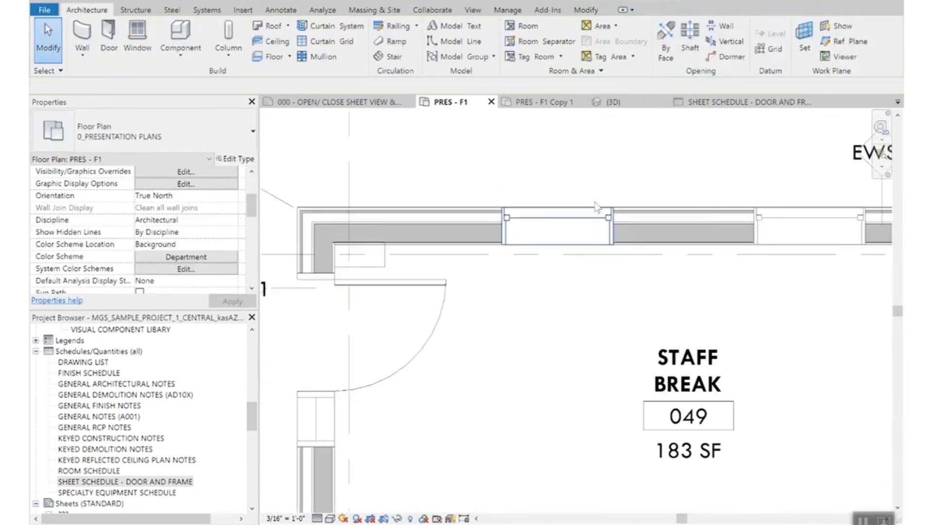
{"action": "left_click", "coordinate": [541, 219]}
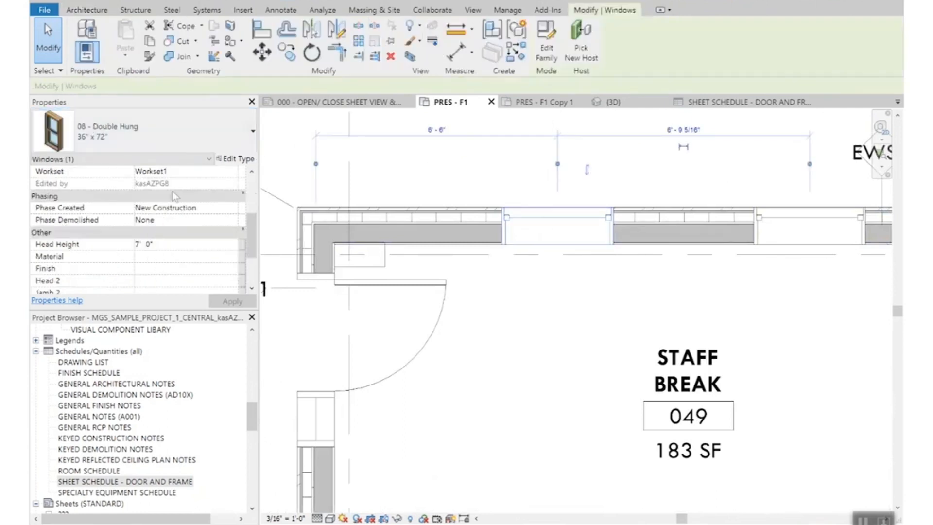
{"action": "left_click", "coordinate": [236, 159]}
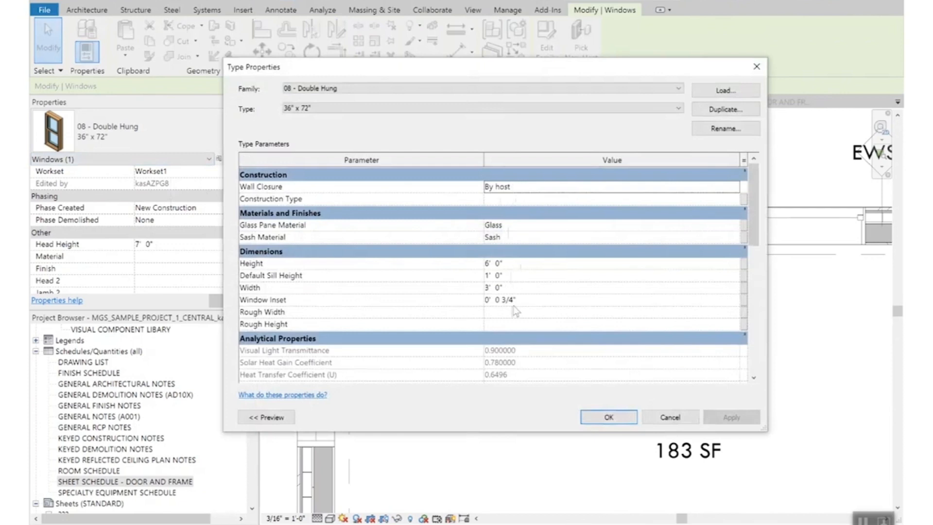
{"action": "scroll", "coordinate": [552, 286], "scroll_direction": "down", "scroll_amount": 3}
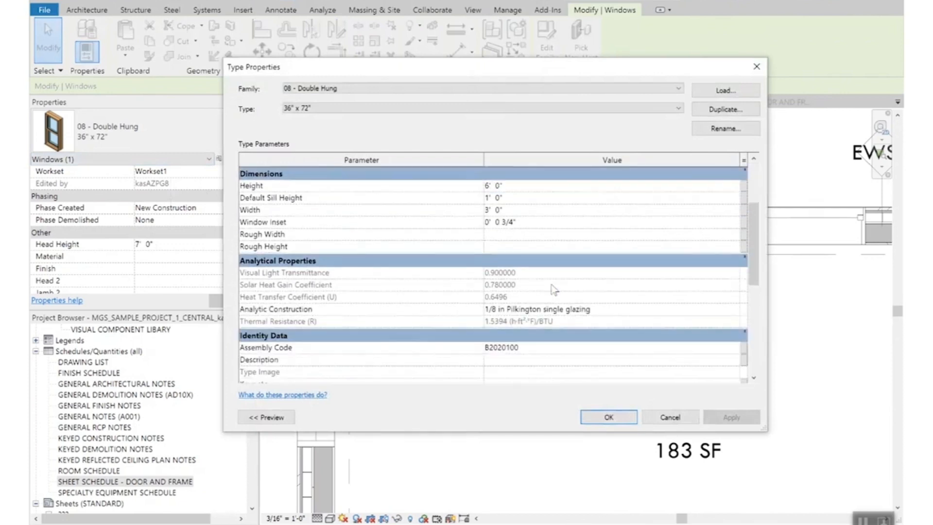
{"action": "scroll", "coordinate": [552, 288], "scroll_direction": "down", "scroll_amount": 2}
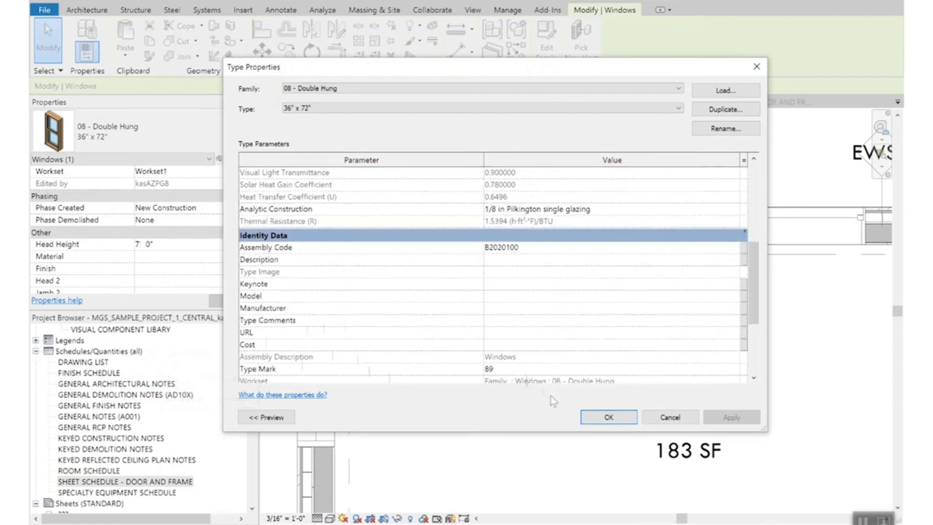
{"action": "left_click", "coordinate": [609, 418]}
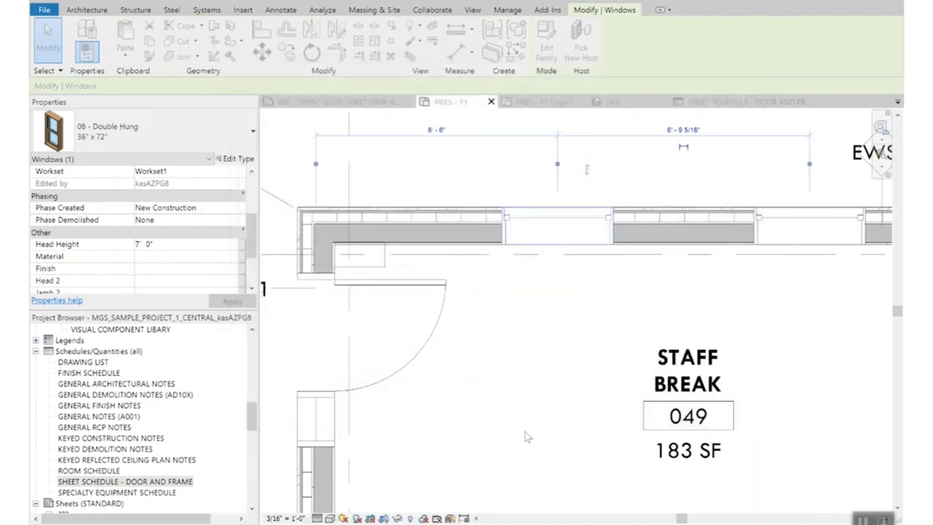
{"action": "key", "text": "Escape"}
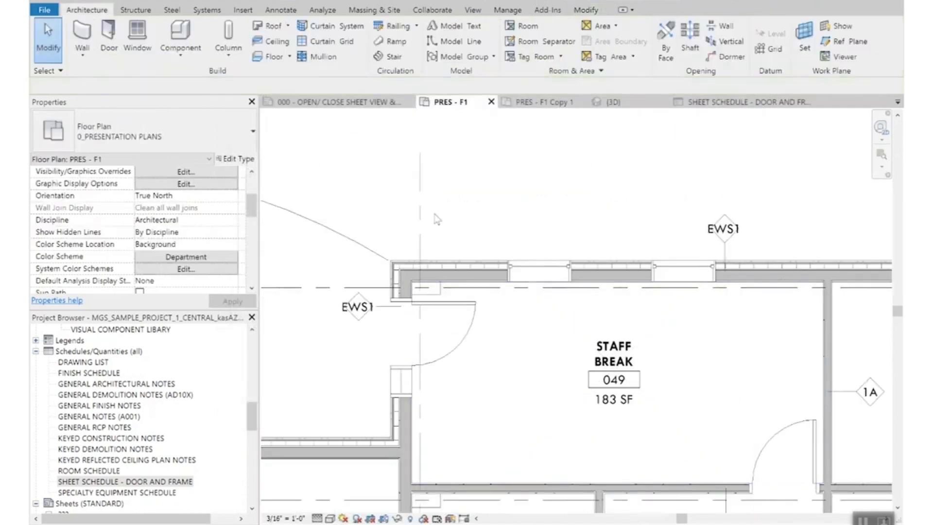
Tag the Staff Break 049 window nearest the patio by category with a leader and change its type mark to A
{"action": "scroll", "coordinate": [462, 222], "scroll_direction": "down", "scroll_amount": 1}
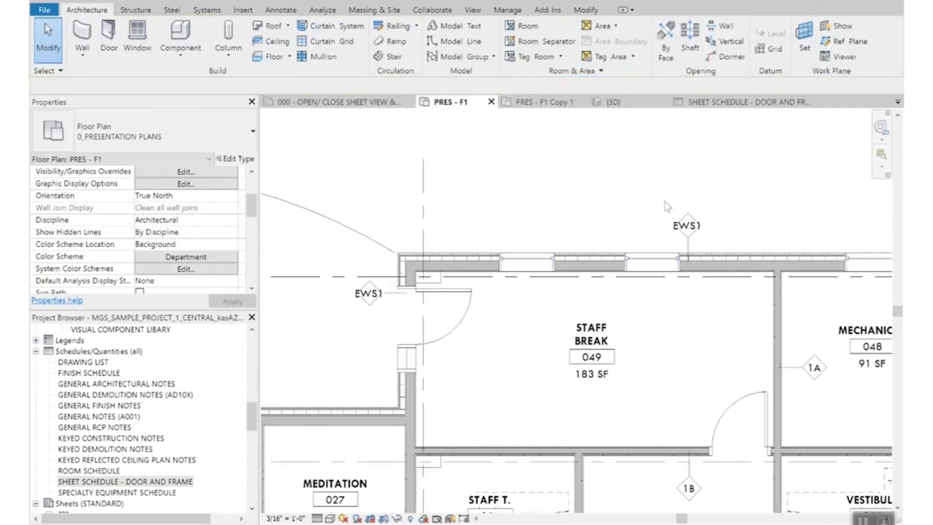
{"action": "left_click", "coordinate": [281, 9]}
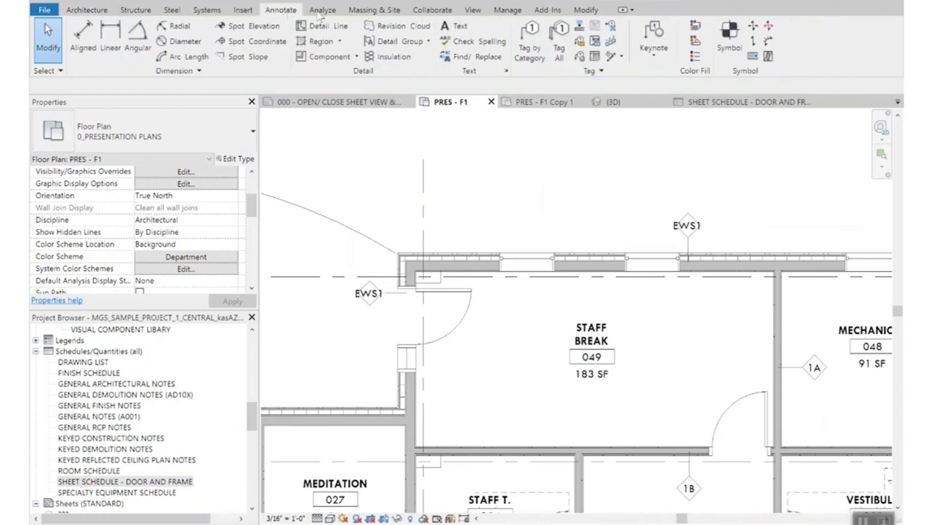
{"action": "left_click", "coordinate": [525, 48]}
{"action": "scroll", "coordinate": [523, 199], "scroll_direction": "up", "scroll_amount": 3}
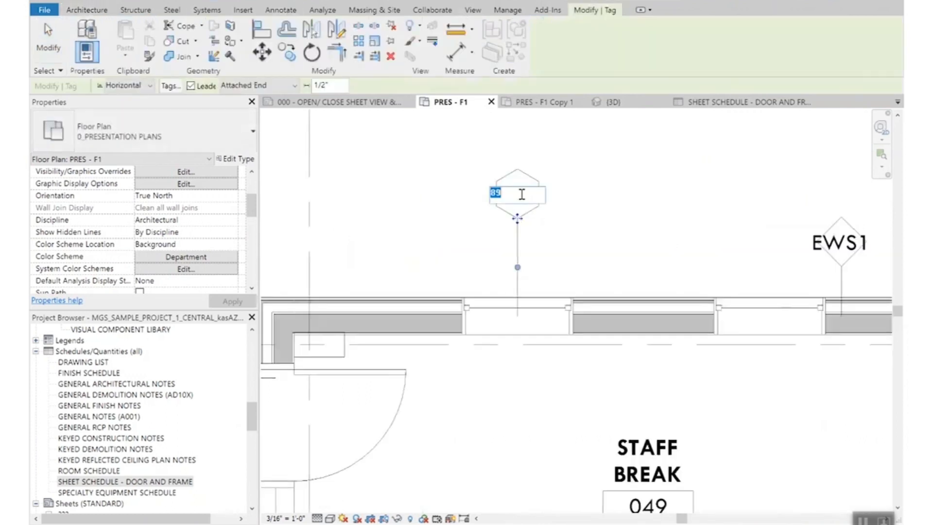
{"action": "left_click", "coordinate": [522, 199]}
{"action": "key", "text": "Return"}
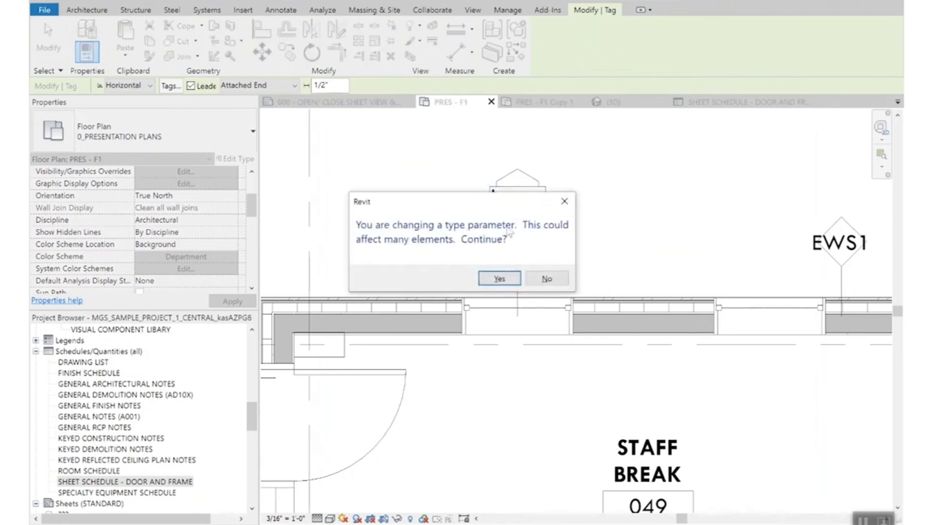
{"action": "left_click", "coordinate": [508, 284]}
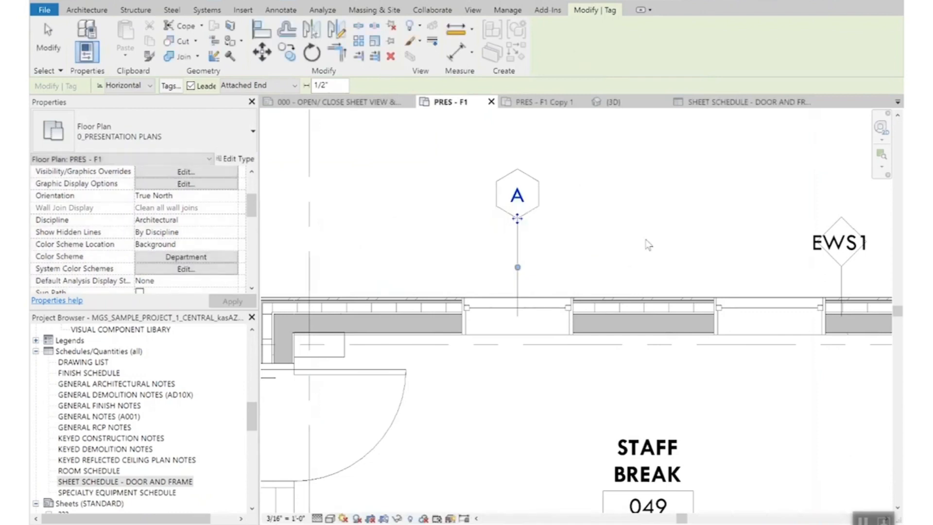
Move the window tag A closer to the exterior wall, directly above its window
{"action": "left_click", "coordinate": [615, 223]}
{"action": "left_click", "coordinate": [515, 257]}
{"action": "left_click_drag", "start_coordinate": [517, 221], "coordinate": [517, 247]}
{"action": "left_click", "coordinate": [619, 222]}
{"action": "scroll", "coordinate": [417, 268], "scroll_direction": "down", "scroll_amount": 2}
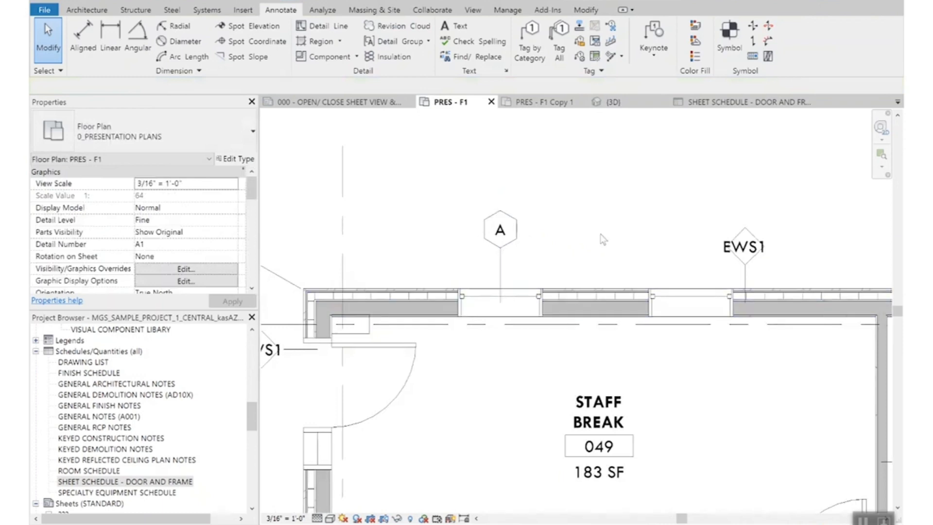
{"action": "middle_click_drag", "start_coordinate": [625, 254], "coordinate": [580, 249]}
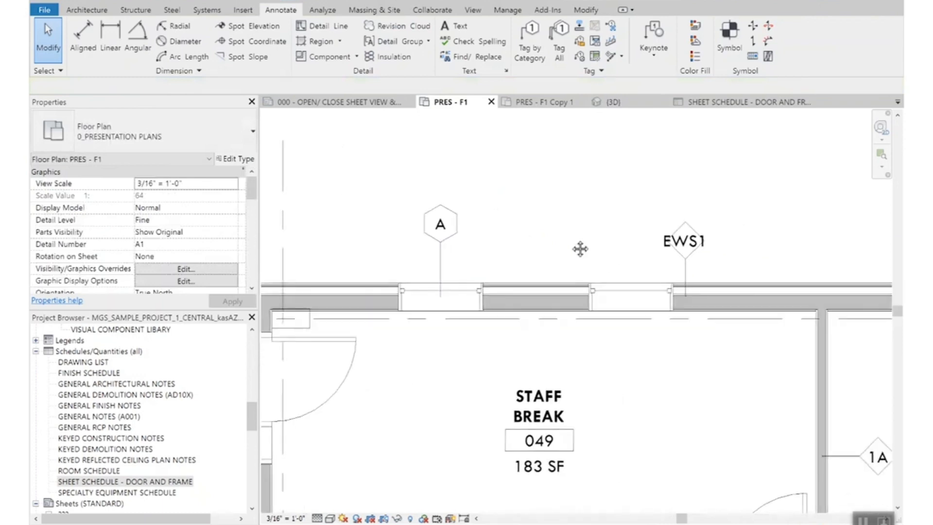
In the 3D view, select the three double hung windows in the exterior wall and set their sill height to 2' 0"
{"action": "left_click", "coordinate": [610, 102]}
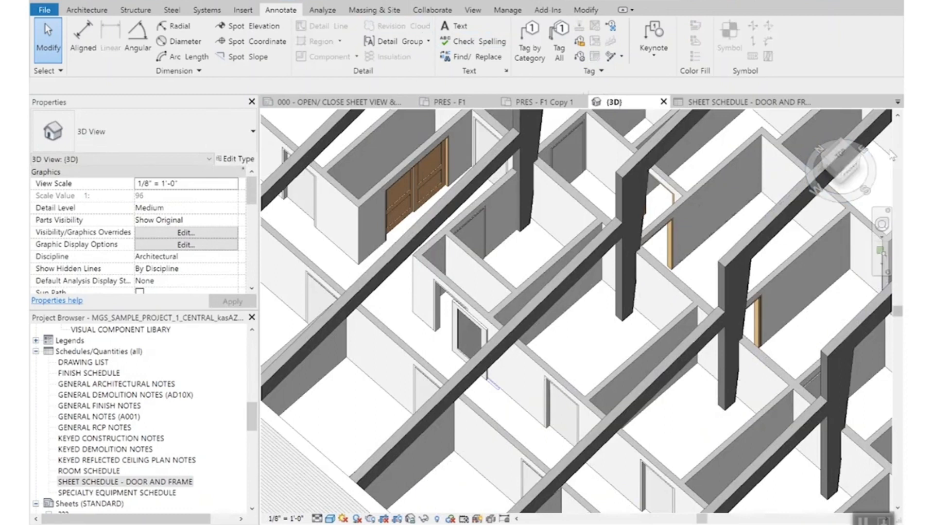
{"action": "left_click", "coordinate": [828, 165]}
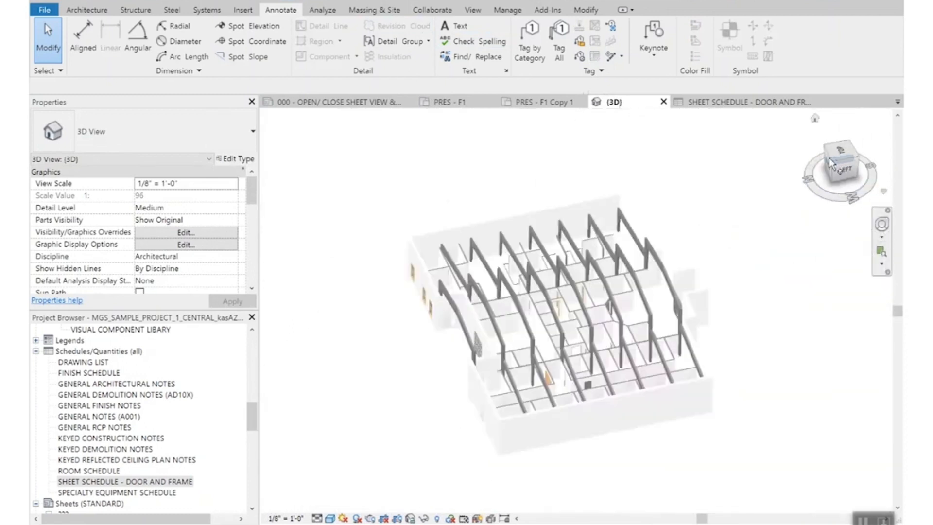
{"action": "scroll", "coordinate": [415, 409], "scroll_direction": "up", "scroll_amount": 5}
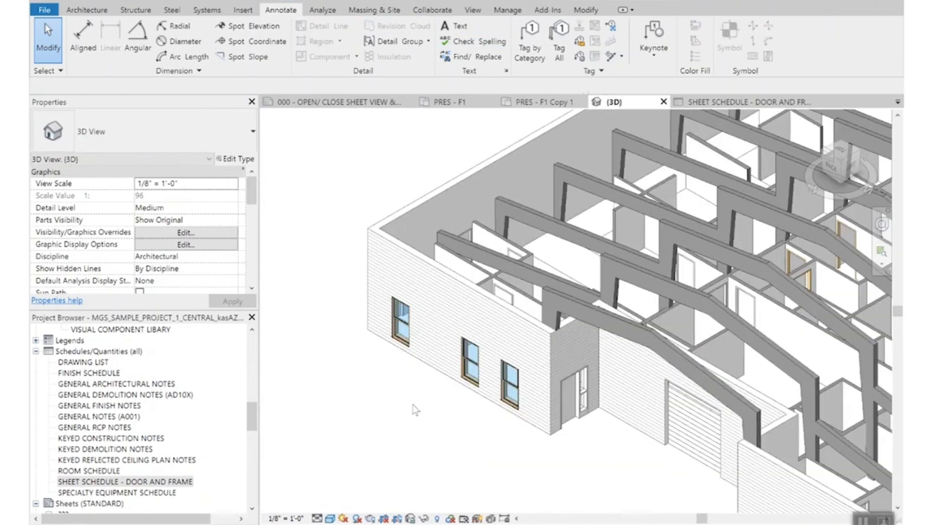
{"action": "left_click", "coordinate": [605, 346]}
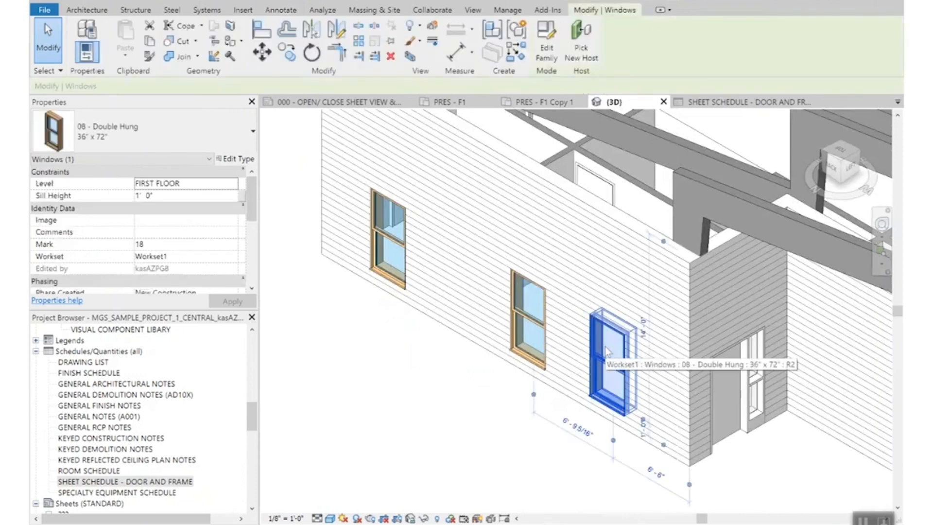
{"action": "left_click", "coordinate": [521, 318], "text": "ctrl"}
{"action": "left_click", "coordinate": [380, 241], "text": "ctrl"}
{"action": "left_click", "coordinate": [184, 196]}
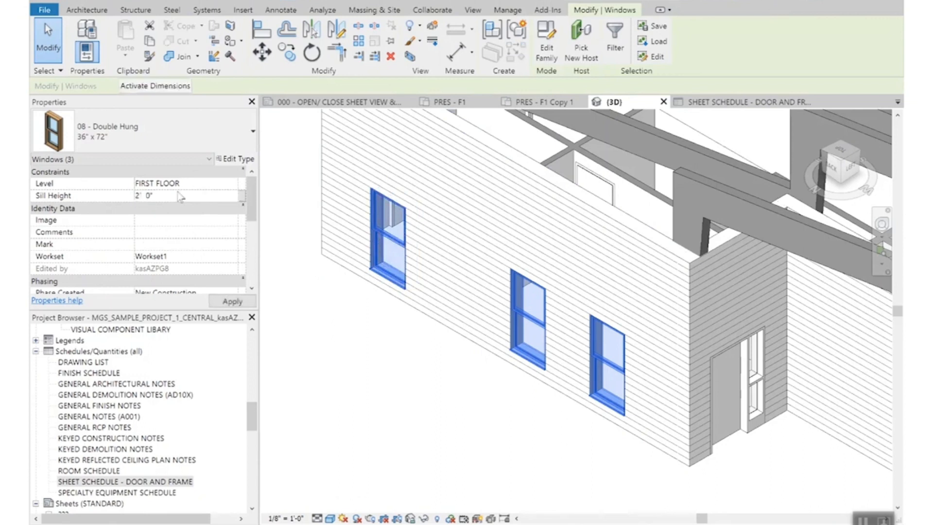
{"action": "left_click", "coordinate": [369, 402]}
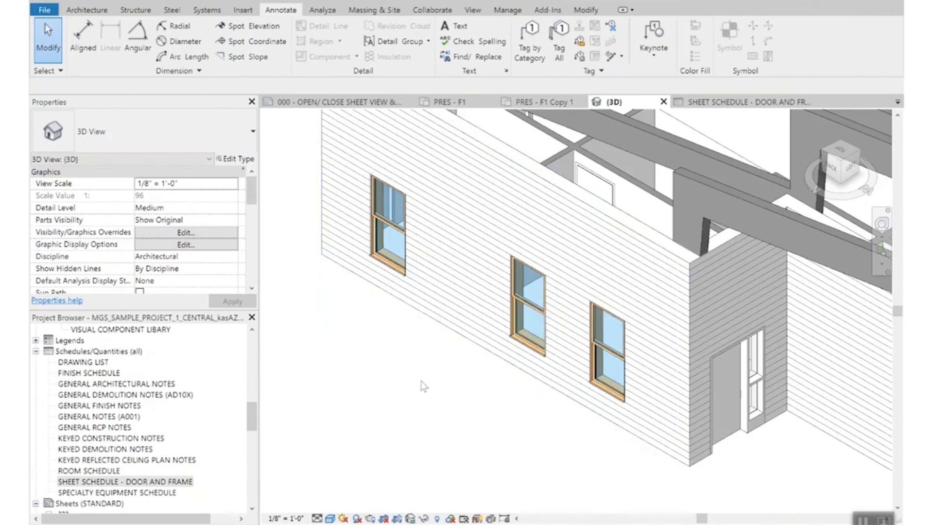
{"action": "scroll", "coordinate": [420, 381], "scroll_direction": "down", "scroll_amount": 2}
{"action": "middle_click_drag", "start_coordinate": [420, 381], "coordinate": [452, 369], "text": "shift"}
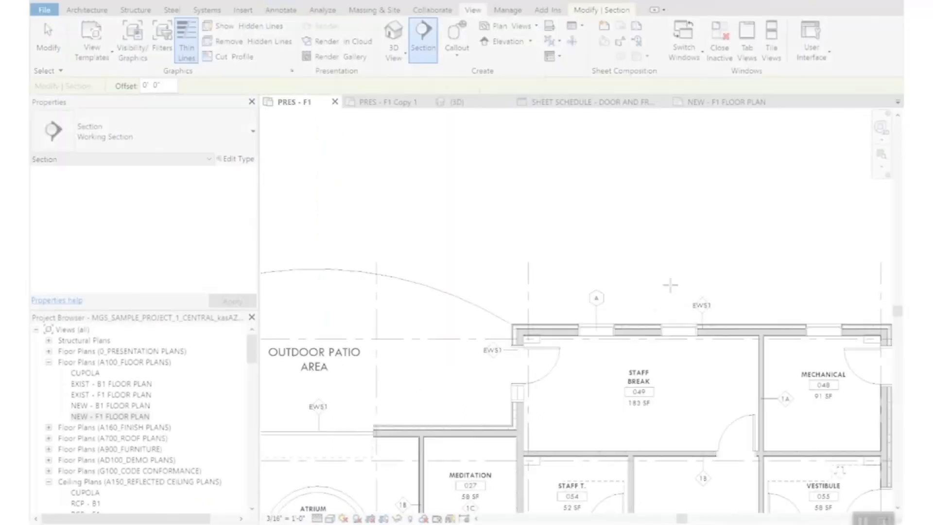
Try to draw a Working Section through the second Staff Break 049 window in the PRES - F1 plan
{"action": "scroll", "coordinate": [683, 314], "scroll_direction": "up", "scroll_amount": 3}
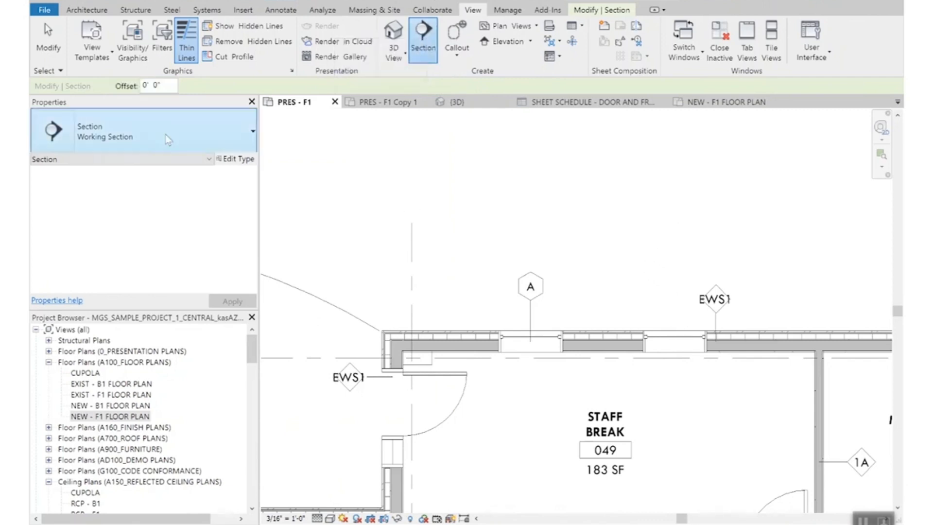
{"action": "left_click", "coordinate": [678, 272]}
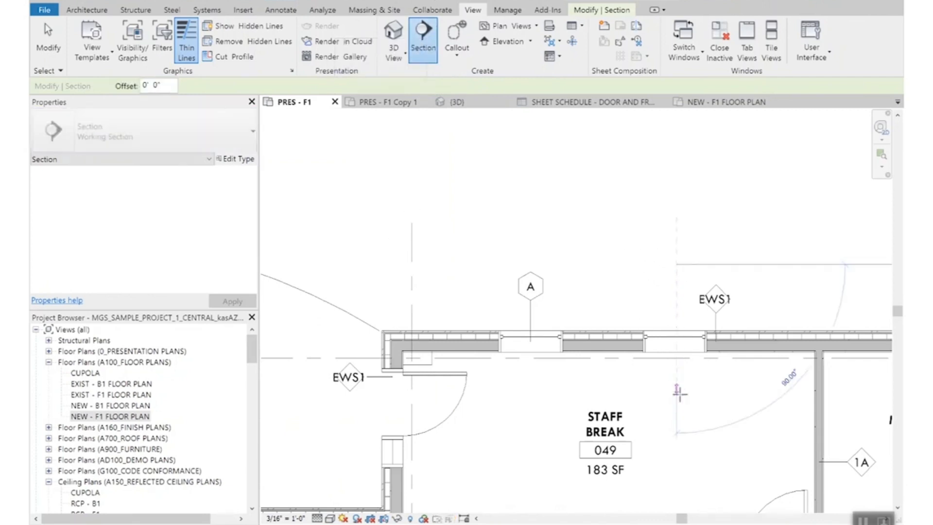
{"action": "left_click", "coordinate": [681, 392]}
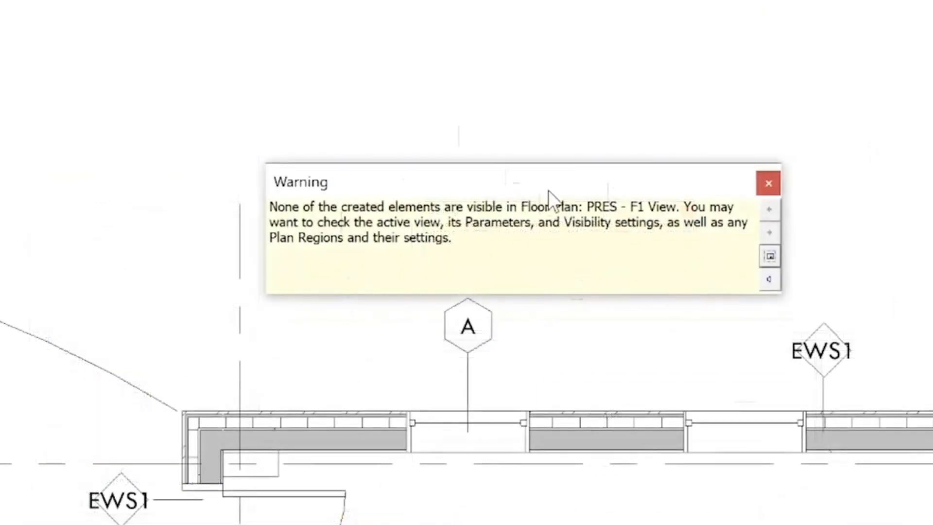
{"action": "left_click", "coordinate": [765, 190]}
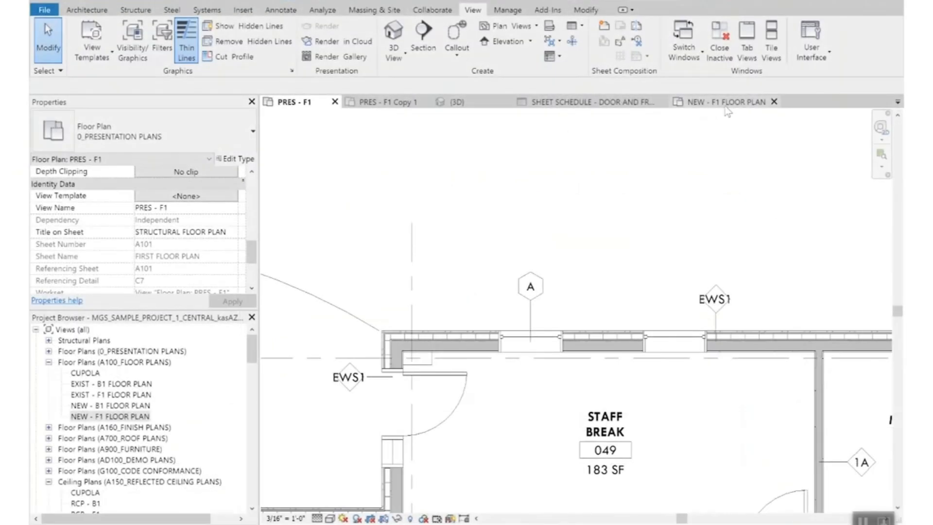
In the NEW - F1 FLOOR PLAN view, draw a Working Section through the exterior wall at the second Staff Break window
{"action": "left_click", "coordinate": [726, 104]}
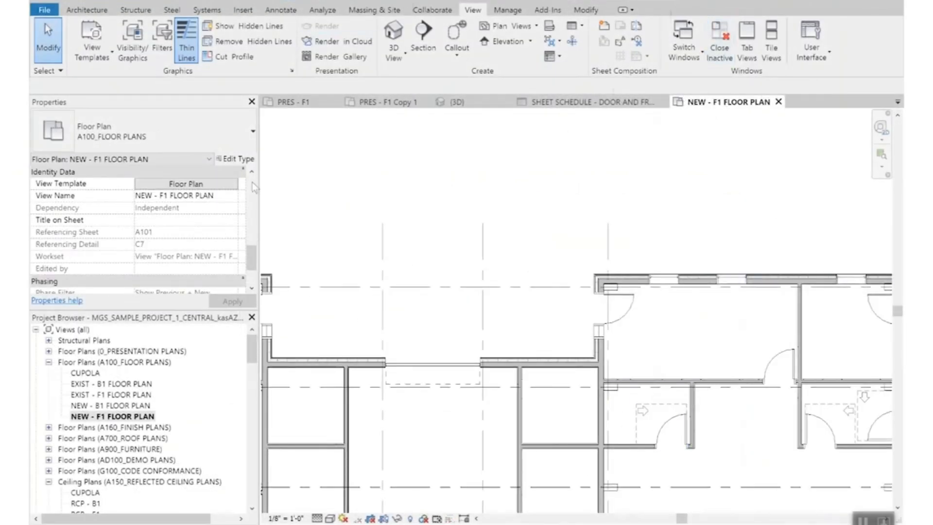
{"action": "scroll", "coordinate": [231, 266], "scroll_direction": "down", "scroll_amount": 3}
{"action": "scroll", "coordinate": [206, 243], "scroll_direction": "up", "scroll_amount": 3}
{"action": "left_click", "coordinate": [421, 36]}
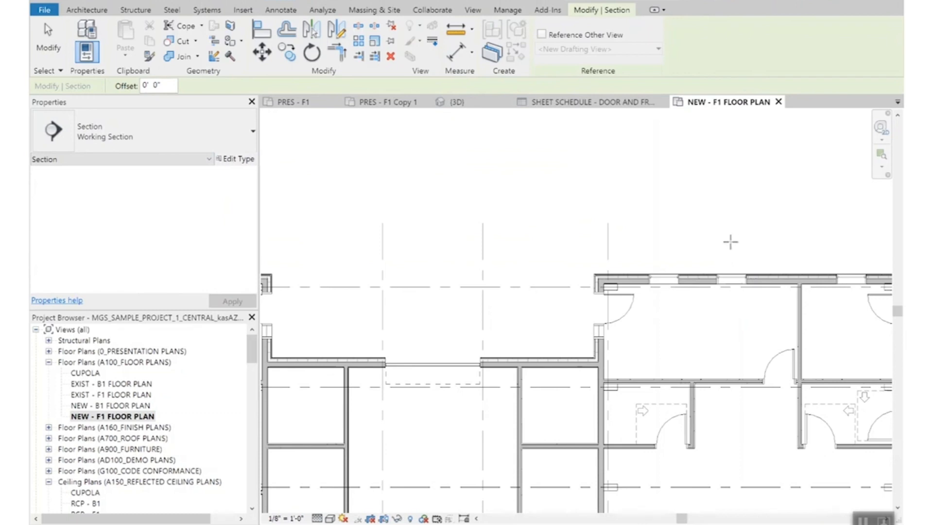
{"action": "left_click", "coordinate": [730, 241]}
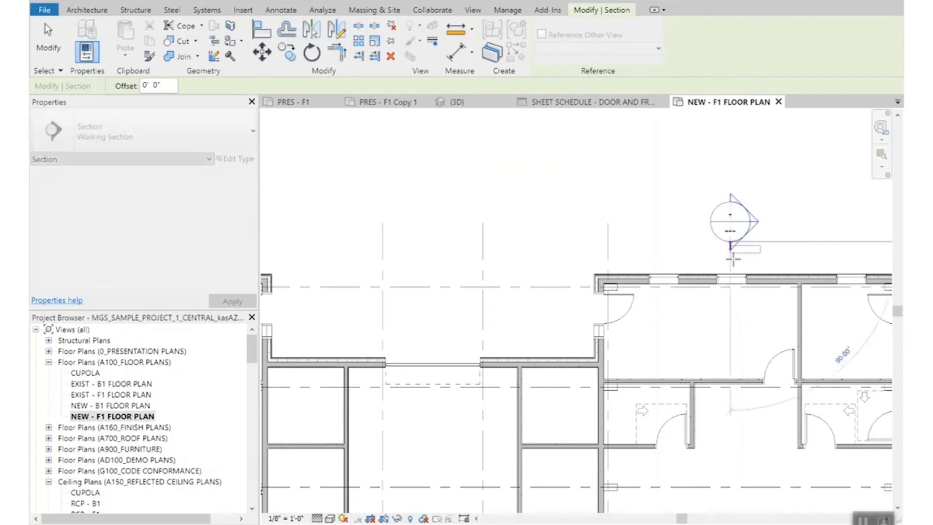
{"action": "left_click", "coordinate": [730, 337]}
{"action": "key", "text": "Escape"}
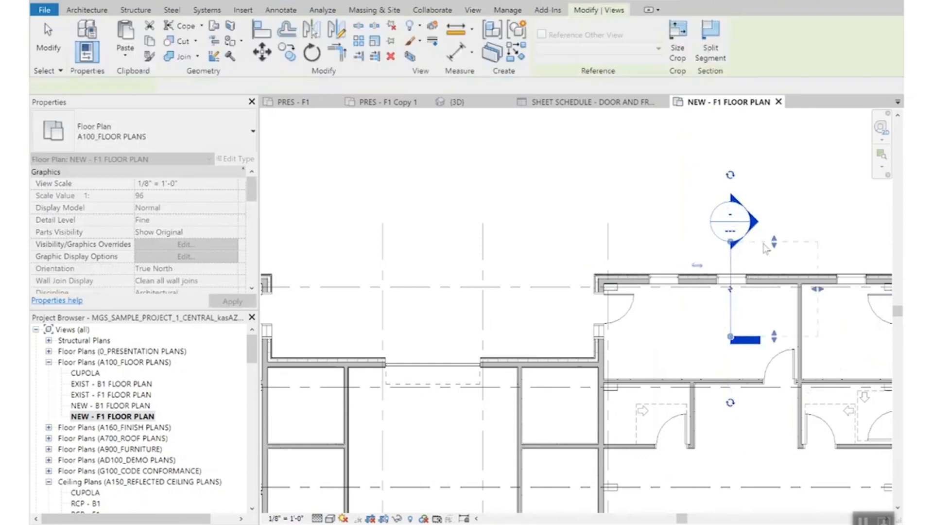
Shorten the section's view depth to about 6' 1" so it ends just before the Staff Break and Mechanical partition
{"action": "scroll", "coordinate": [759, 241], "scroll_direction": "up", "scroll_amount": 3}
{"action": "left_click", "coordinate": [708, 267]}
{"action": "scroll", "coordinate": [801, 322], "scroll_direction": "down", "scroll_amount": 1}
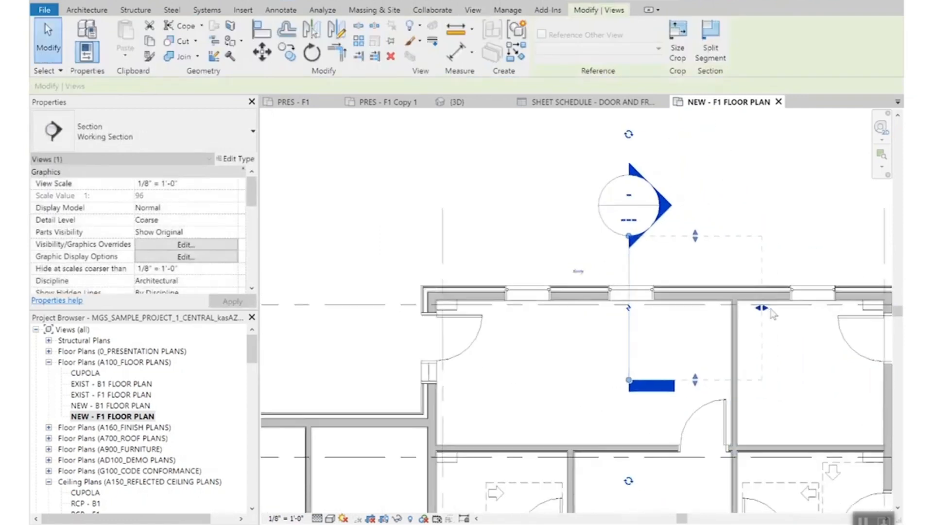
{"action": "left_click_drag", "start_coordinate": [764, 311], "coordinate": [724, 323]}
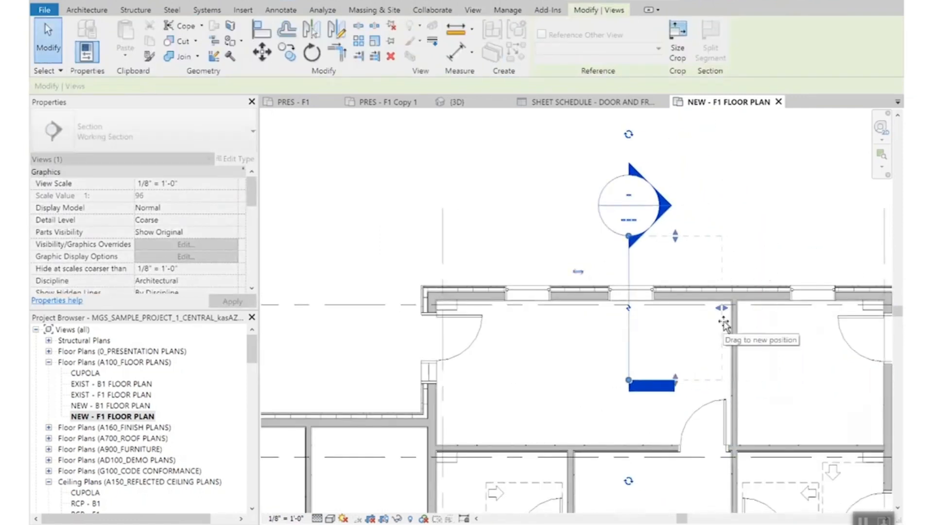
{"action": "key", "text": "Escape"}
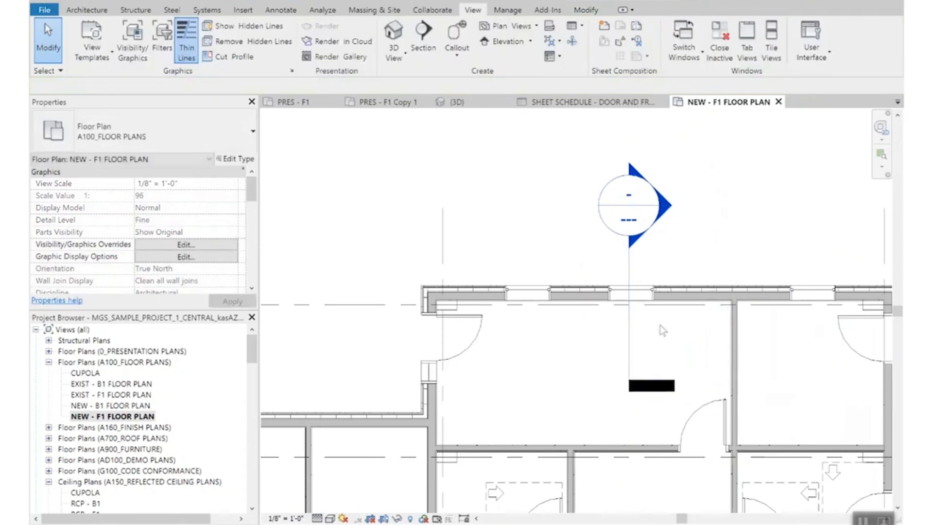
Set the far clip offset of the Working Section through the Staff Break window to 4' 0"
{"action": "scroll", "coordinate": [683, 335], "scroll_direction": "down", "scroll_amount": 1}
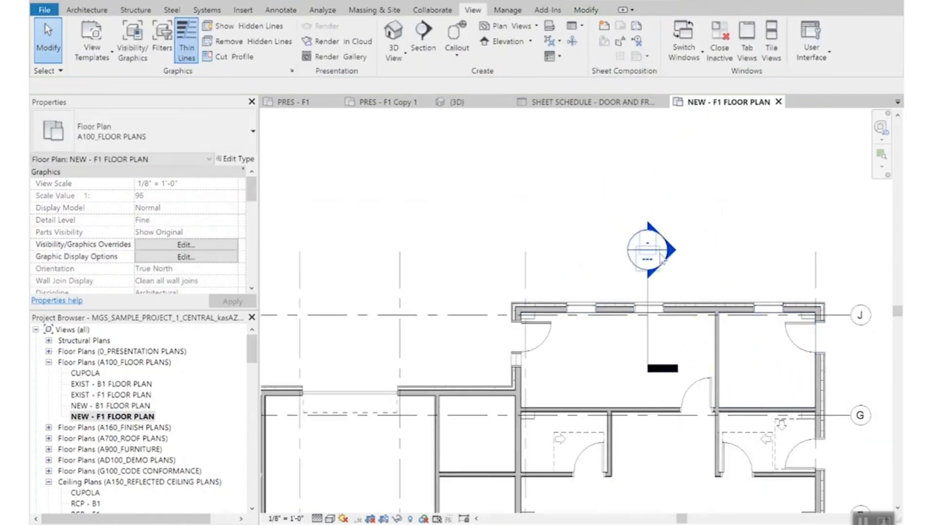
{"action": "left_click", "coordinate": [712, 328]}
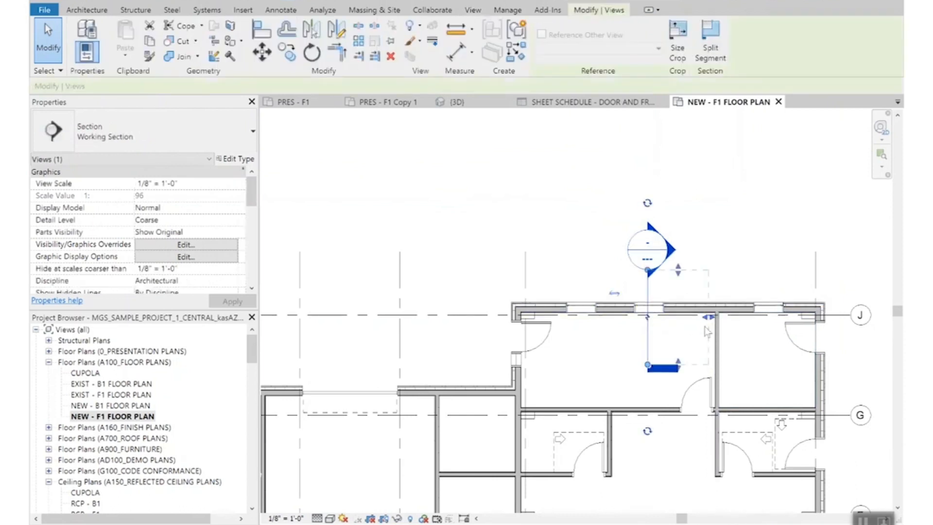
{"action": "scroll", "coordinate": [163, 244], "scroll_direction": "down", "scroll_amount": 5}
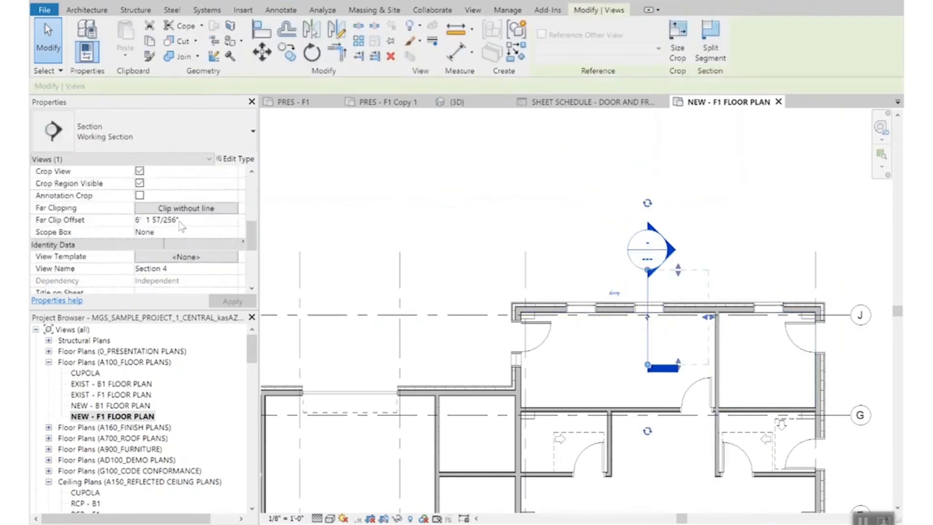
{"action": "left_click", "coordinate": [199, 220]}
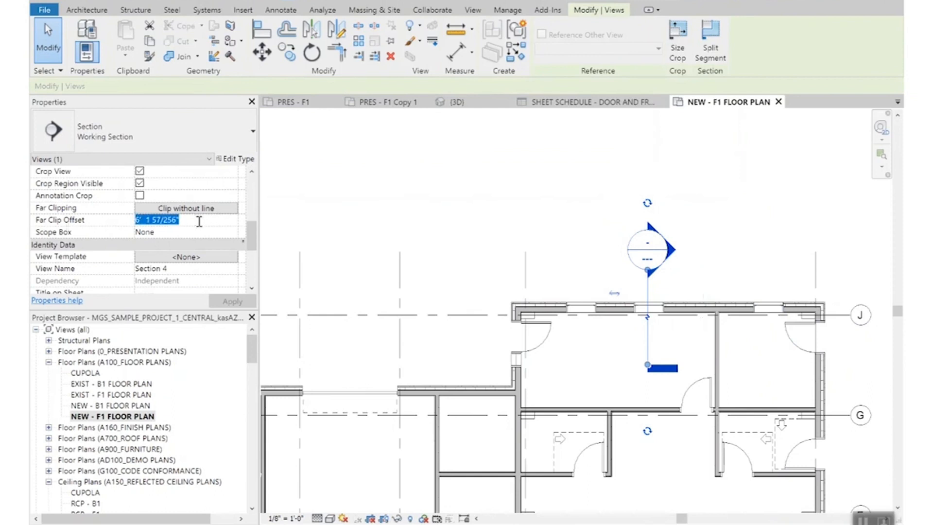
{"action": "type", "text": "4'  0"}
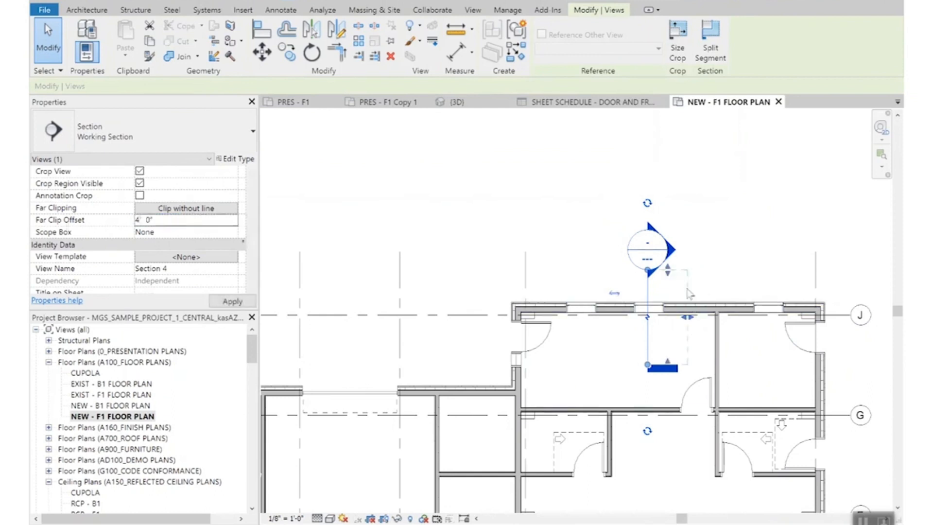
{"action": "key", "text": "Escape"}
Open the new section's view from its section head in the plan and set its detail level to Fine
{"action": "scroll", "coordinate": [652, 293], "scroll_direction": "up", "scroll_amount": 2}
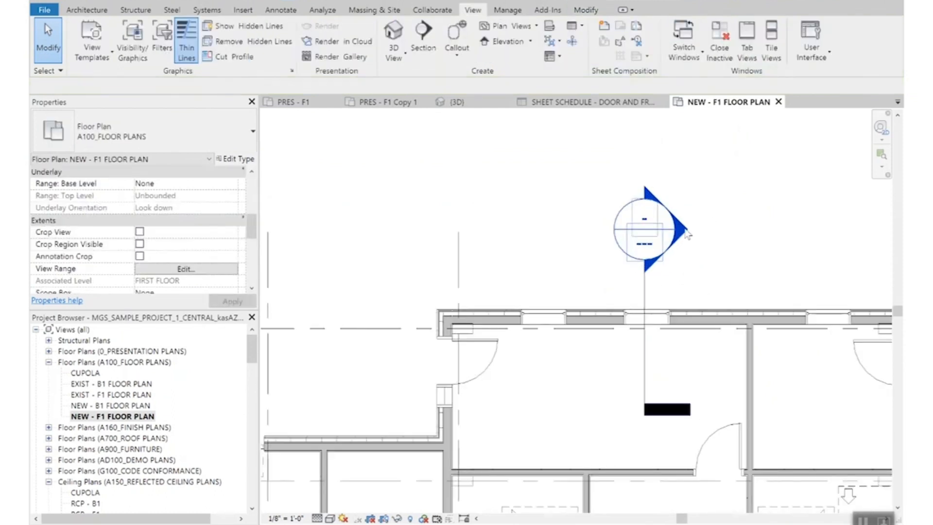
{"action": "double_click", "coordinate": [687, 234]}
{"action": "scroll", "coordinate": [566, 366], "scroll_direction": "up", "scroll_amount": 3}
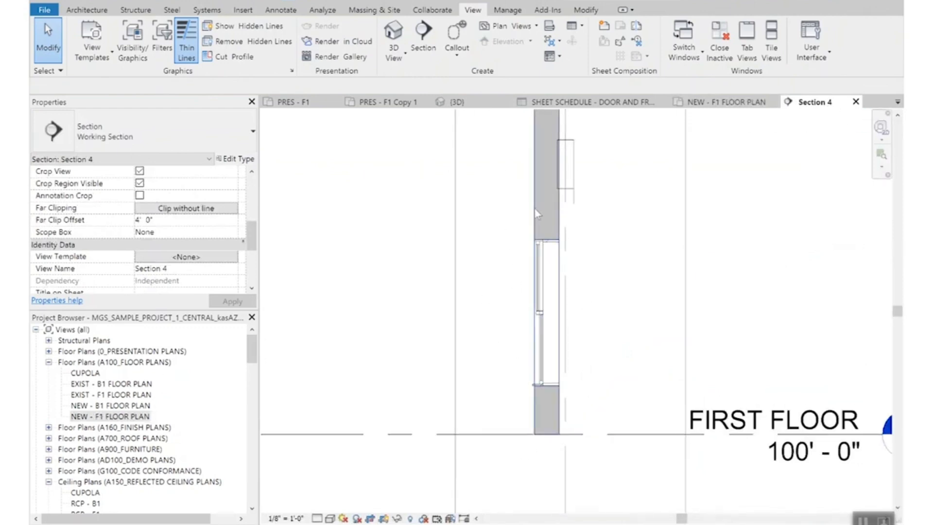
{"action": "left_click", "coordinate": [317, 518]}
{"action": "left_click", "coordinate": [330, 503]}
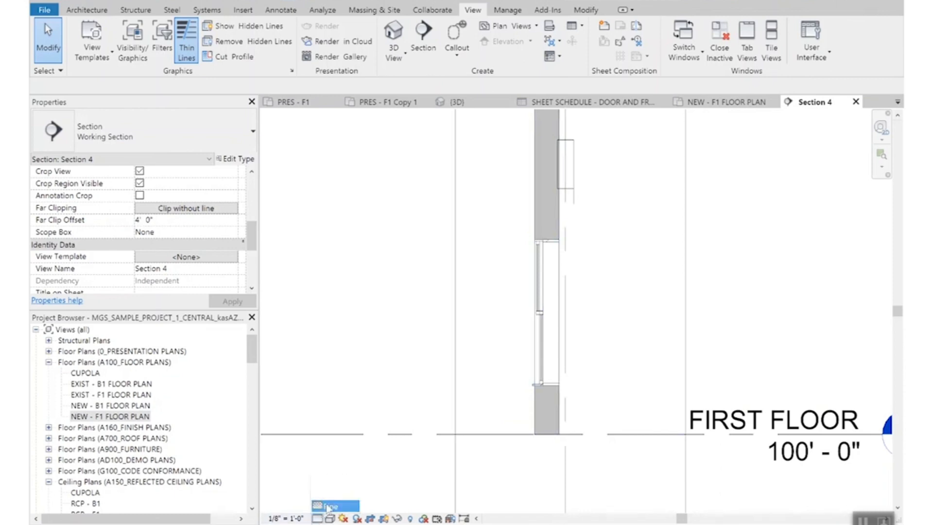
Examine the window's sill, head and wall layers up to T.O. WALL in Section 4, and return to the NEW - F1 FLOOR PLAN view
{"action": "scroll", "coordinate": [547, 402], "scroll_direction": "up", "scroll_amount": 4}
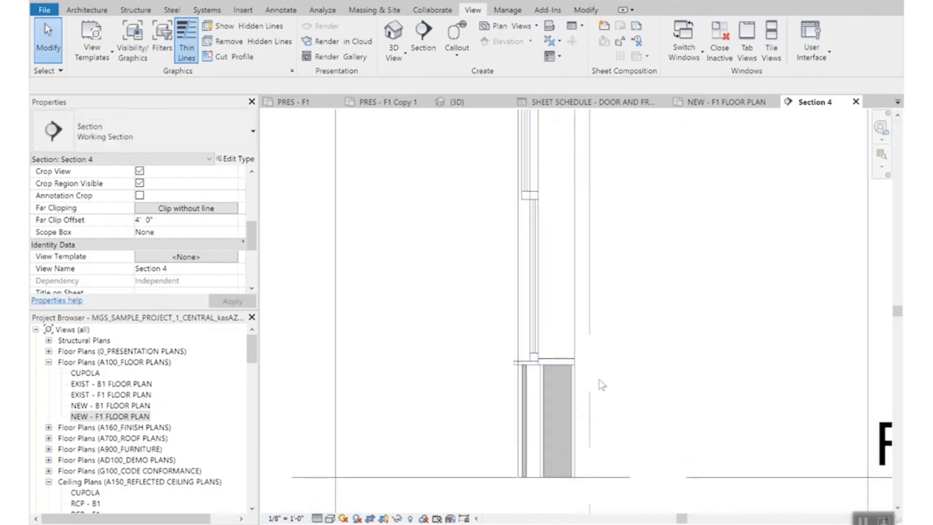
{"action": "scroll", "coordinate": [475, 435], "scroll_direction": "down", "scroll_amount": 3}
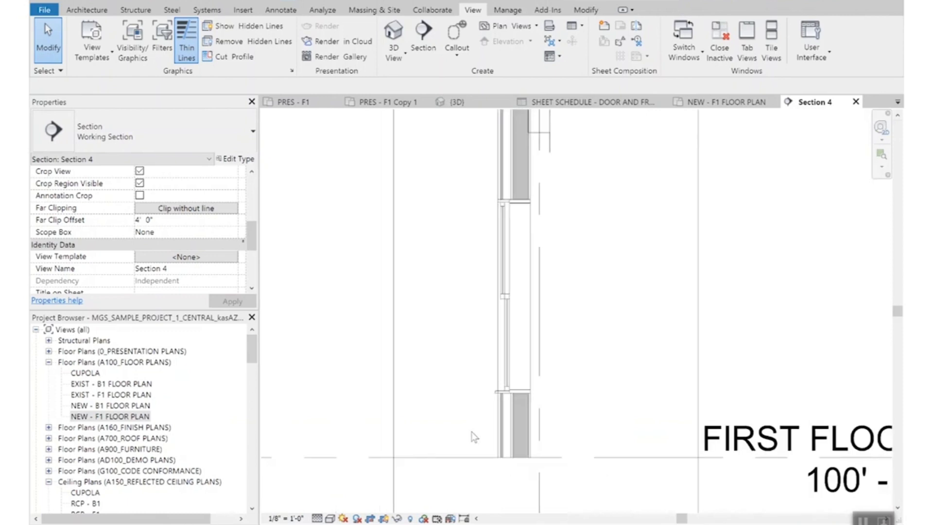
{"action": "scroll", "coordinate": [475, 389], "scroll_direction": "up", "scroll_amount": 6}
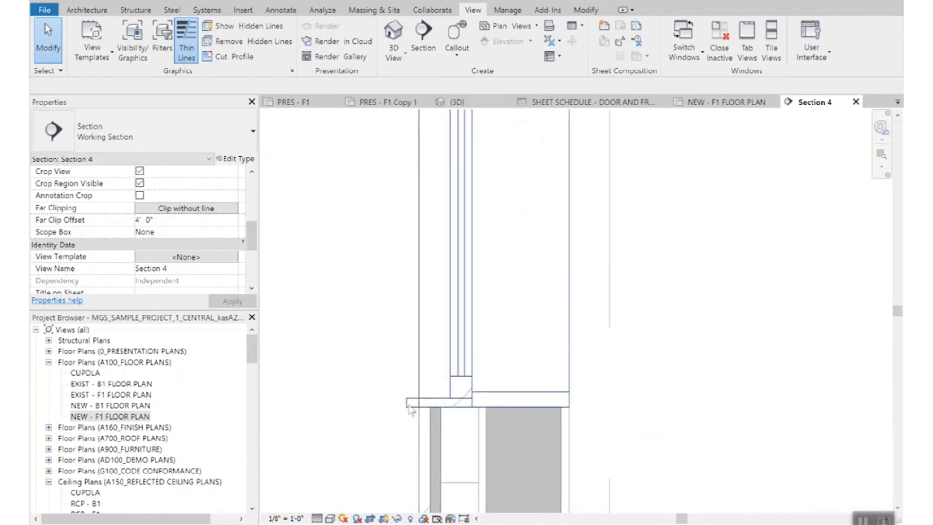
{"action": "scroll", "coordinate": [529, 431], "scroll_direction": "down", "scroll_amount": 4}
{"action": "middle_click_drag", "start_coordinate": [672, 255], "coordinate": [666, 343]}
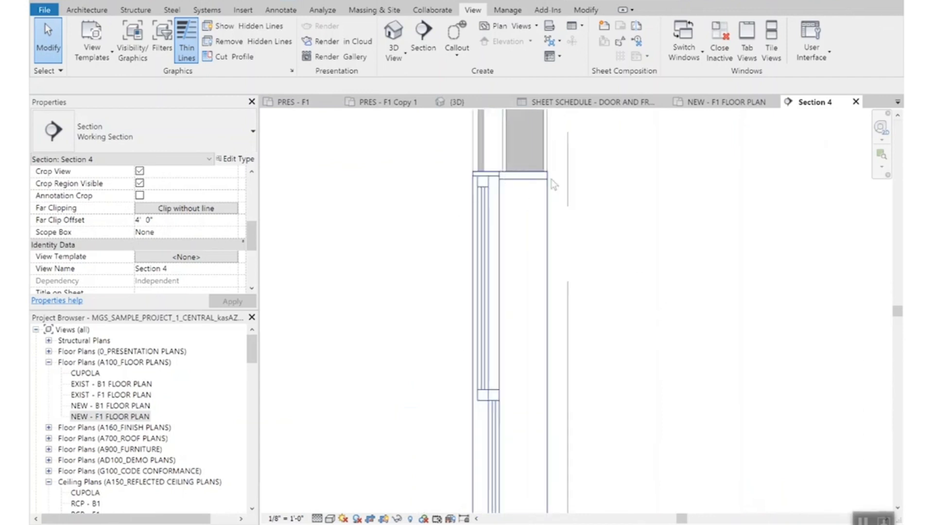
{"action": "scroll", "coordinate": [551, 179], "scroll_direction": "down", "scroll_amount": 3}
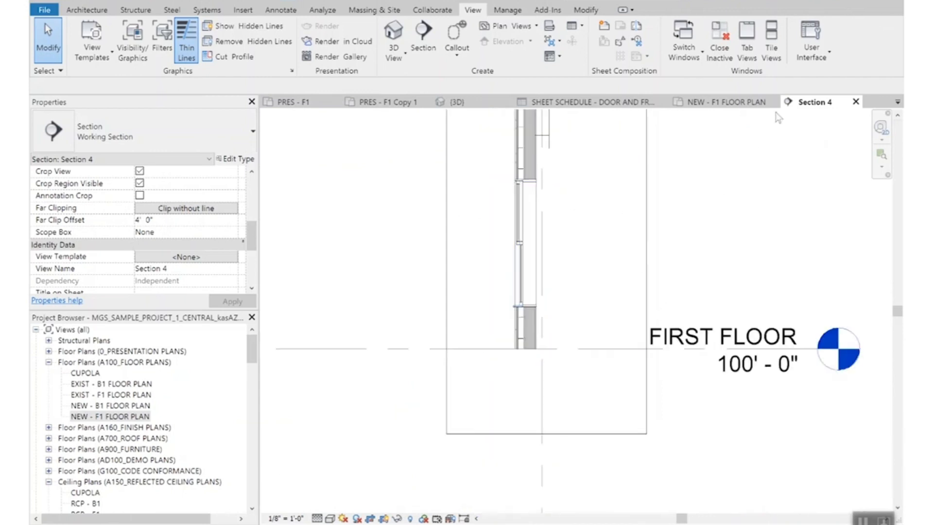
{"action": "scroll", "coordinate": [588, 337], "scroll_direction": "down", "scroll_amount": 3}
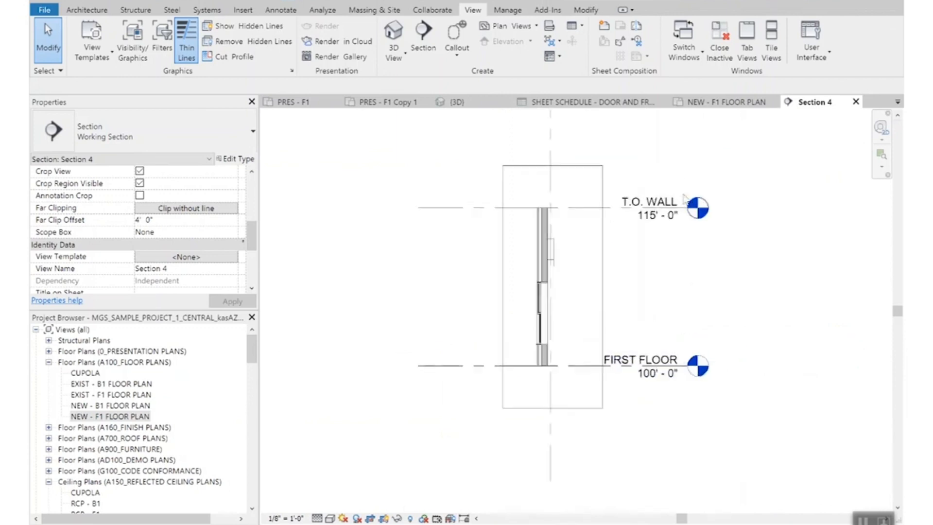
{"action": "scroll", "coordinate": [685, 199], "scroll_direction": "up", "scroll_amount": 3}
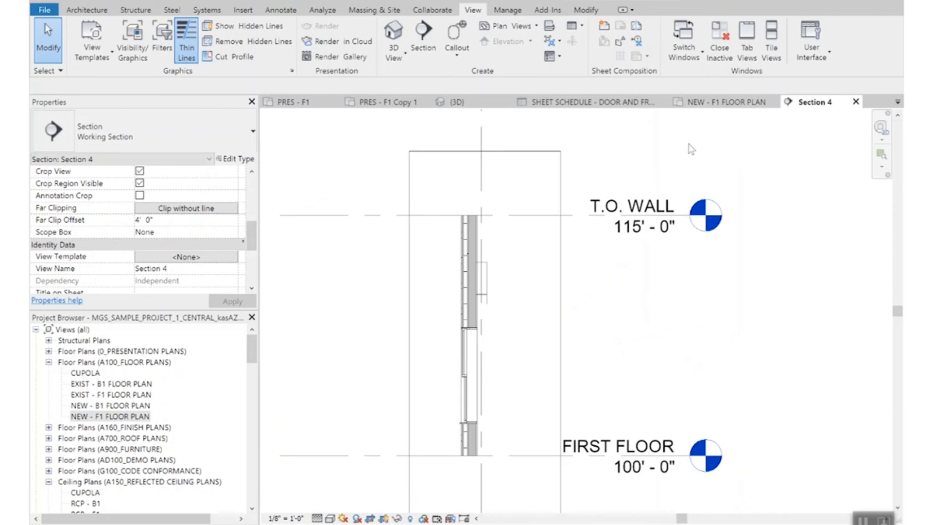
{"action": "left_click", "coordinate": [714, 103]}
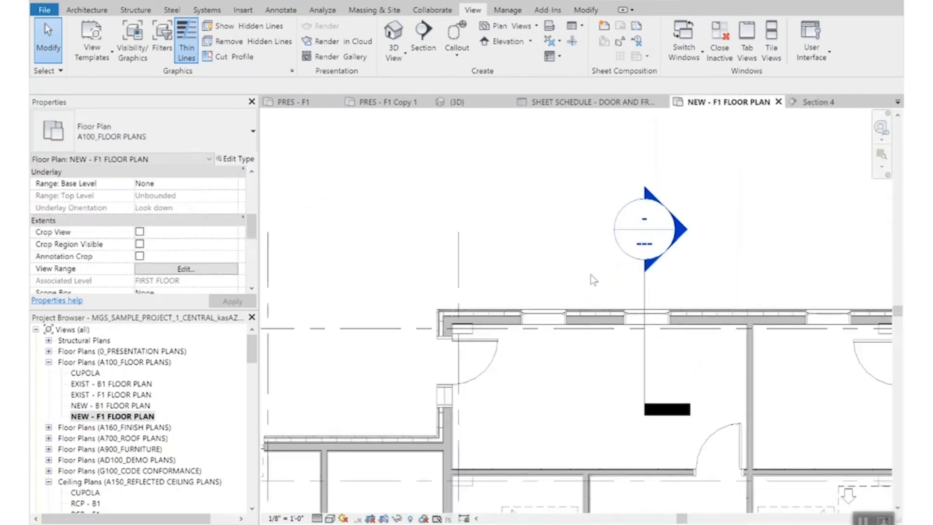